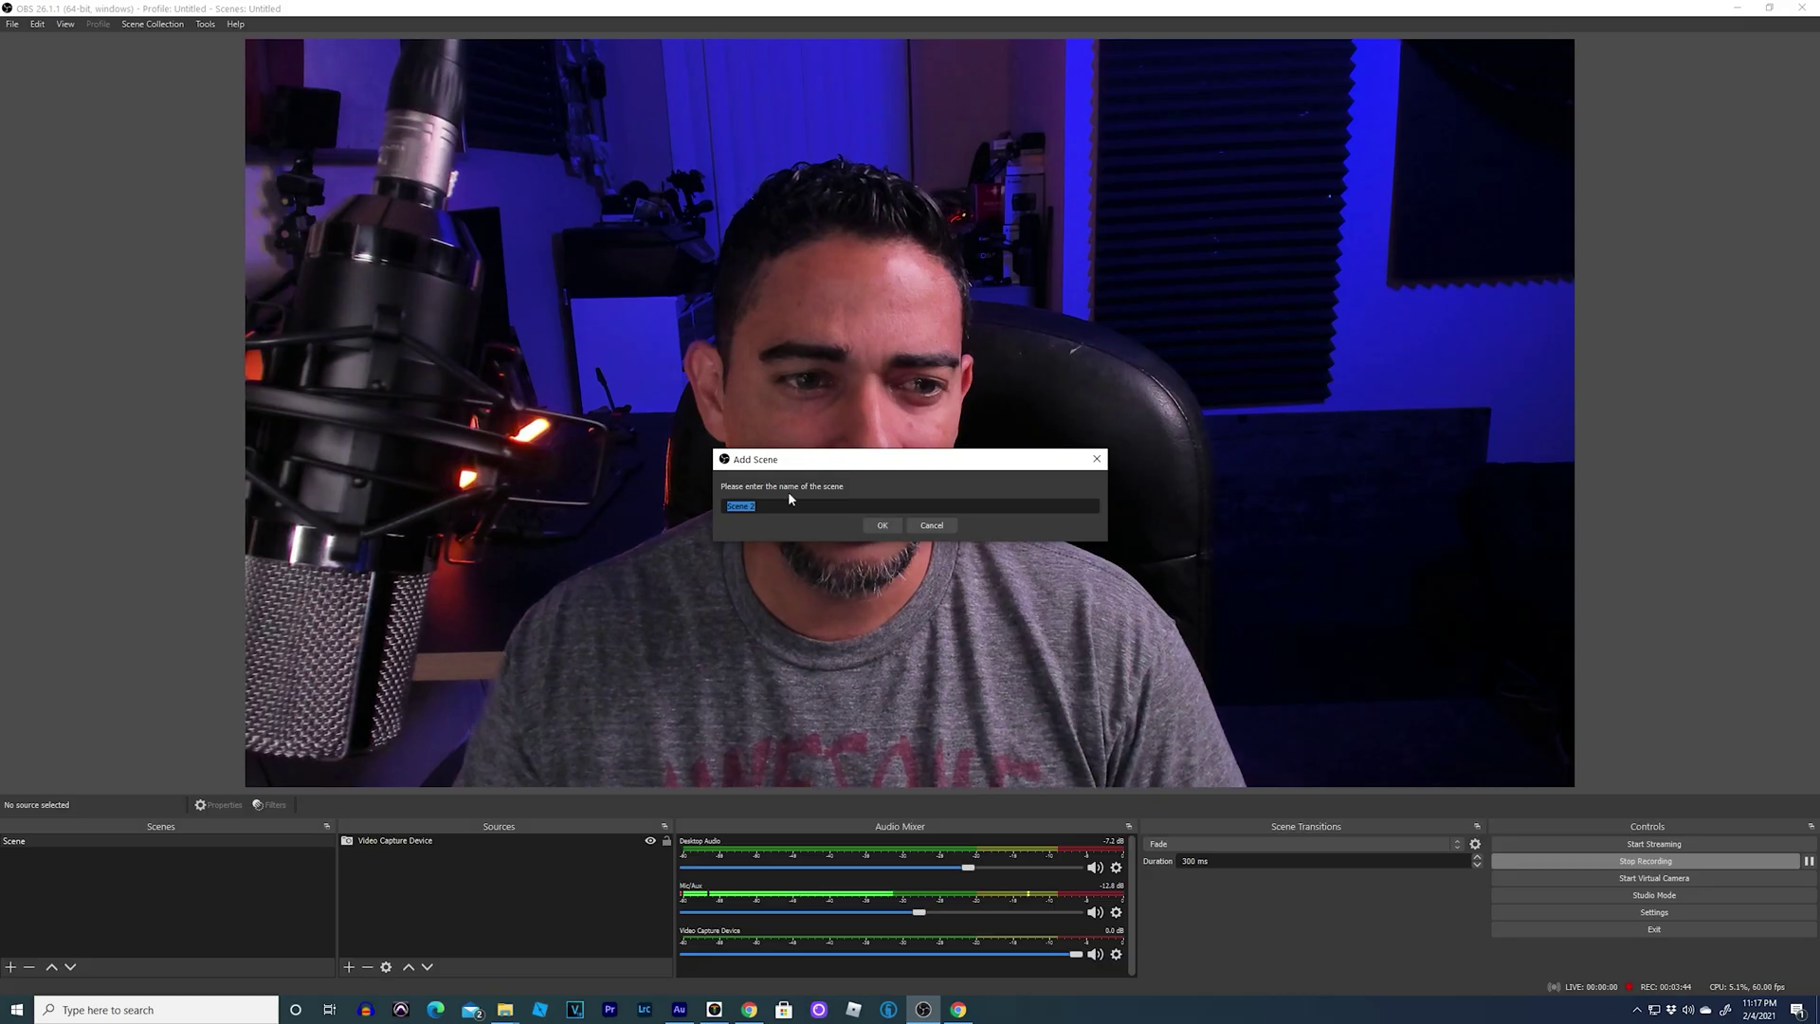
Add two scenes named Scene 2 and Scene 3, and return to the original webcam scene.
click(877, 527)
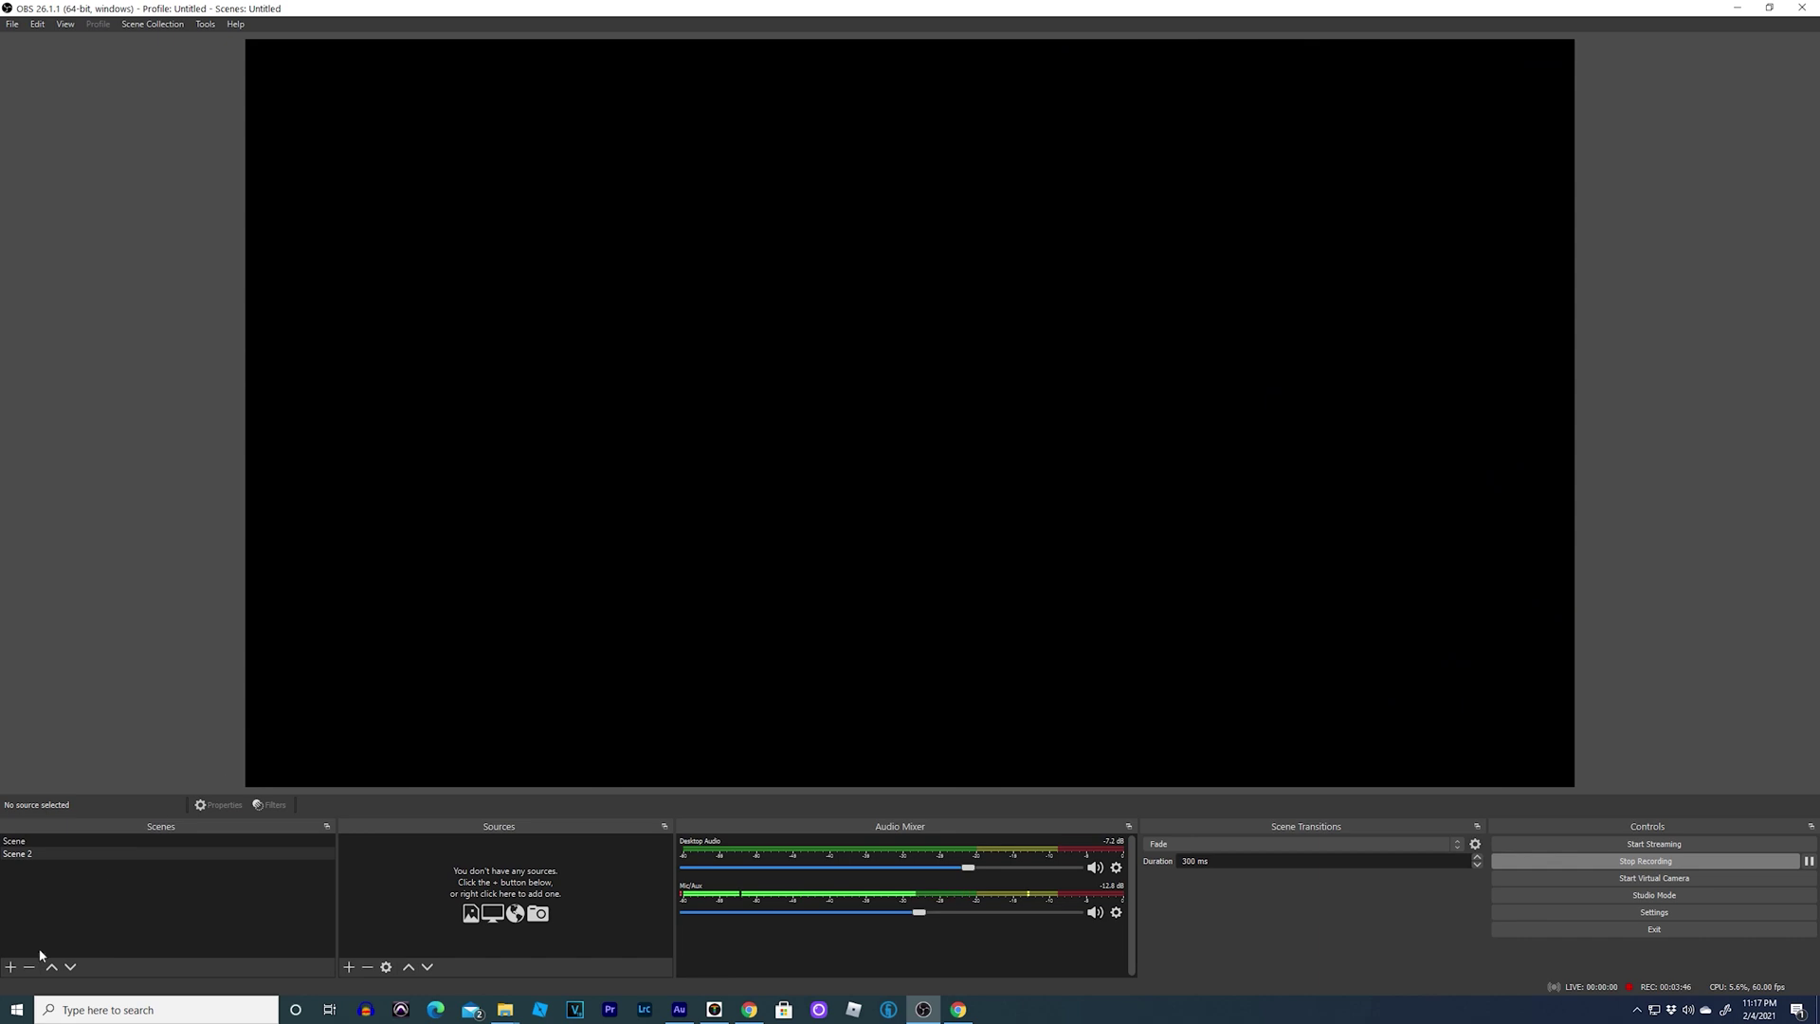
click(21, 841)
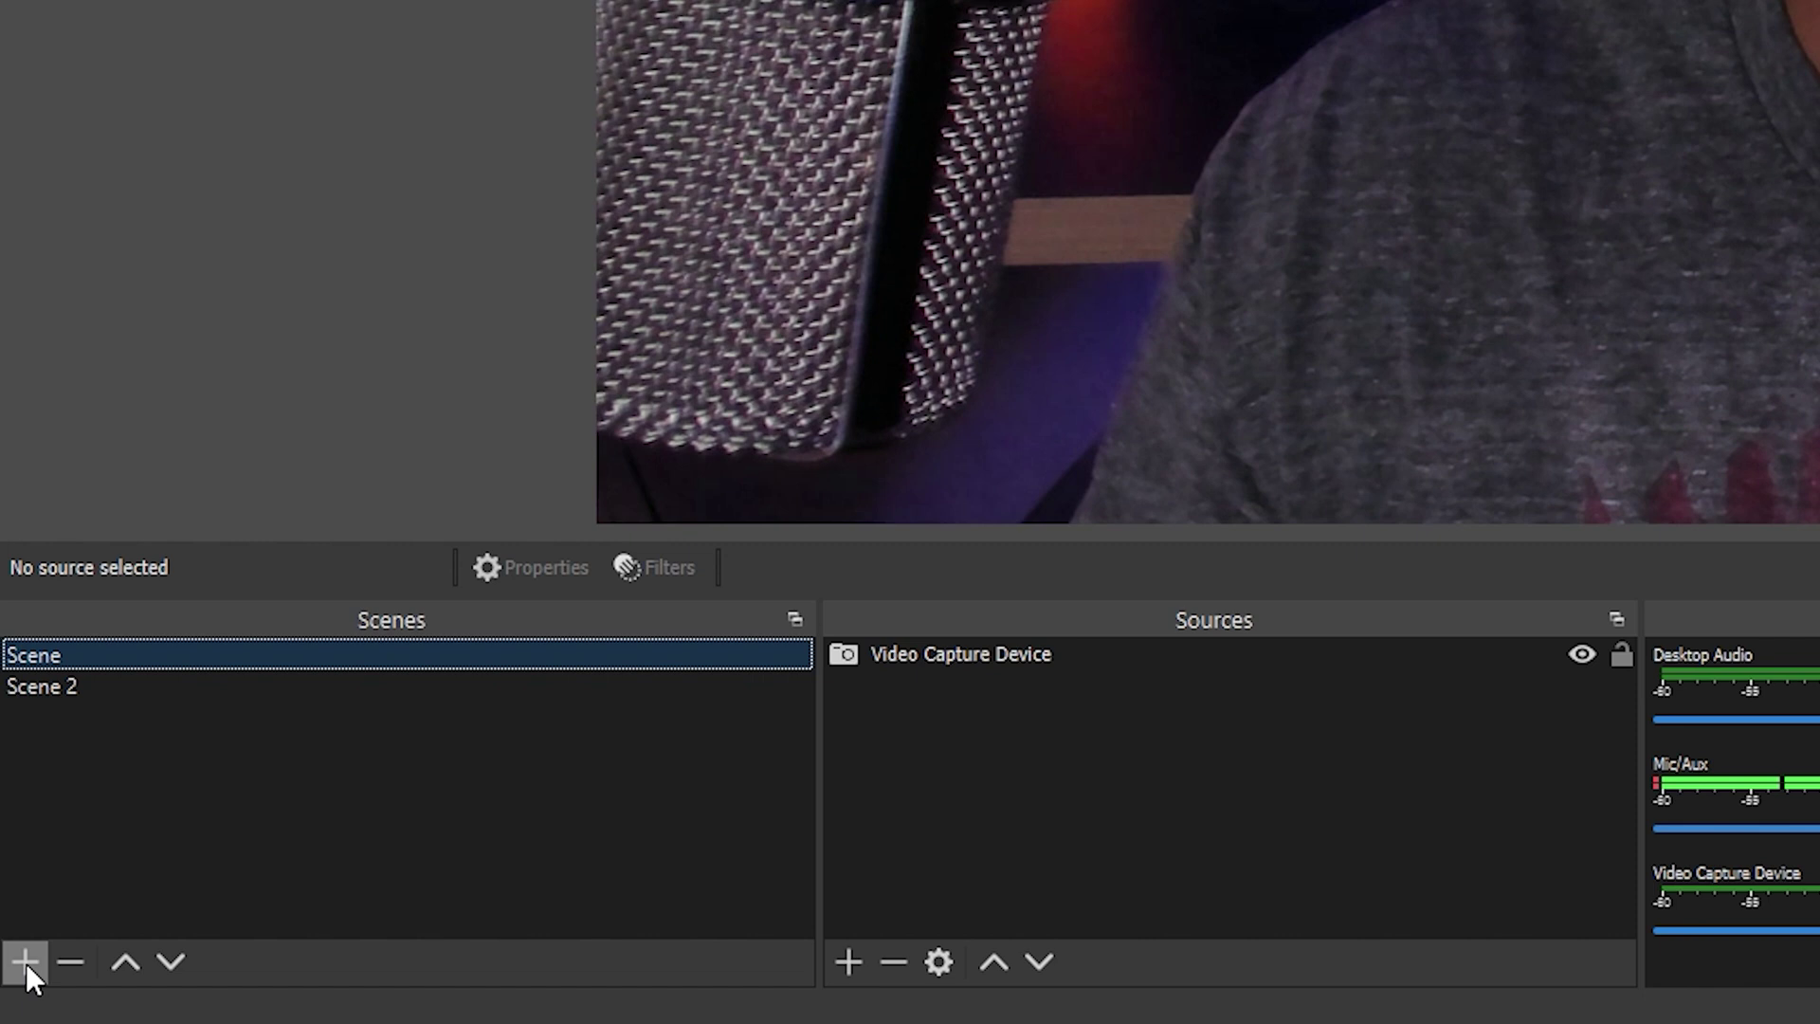
click(25, 963)
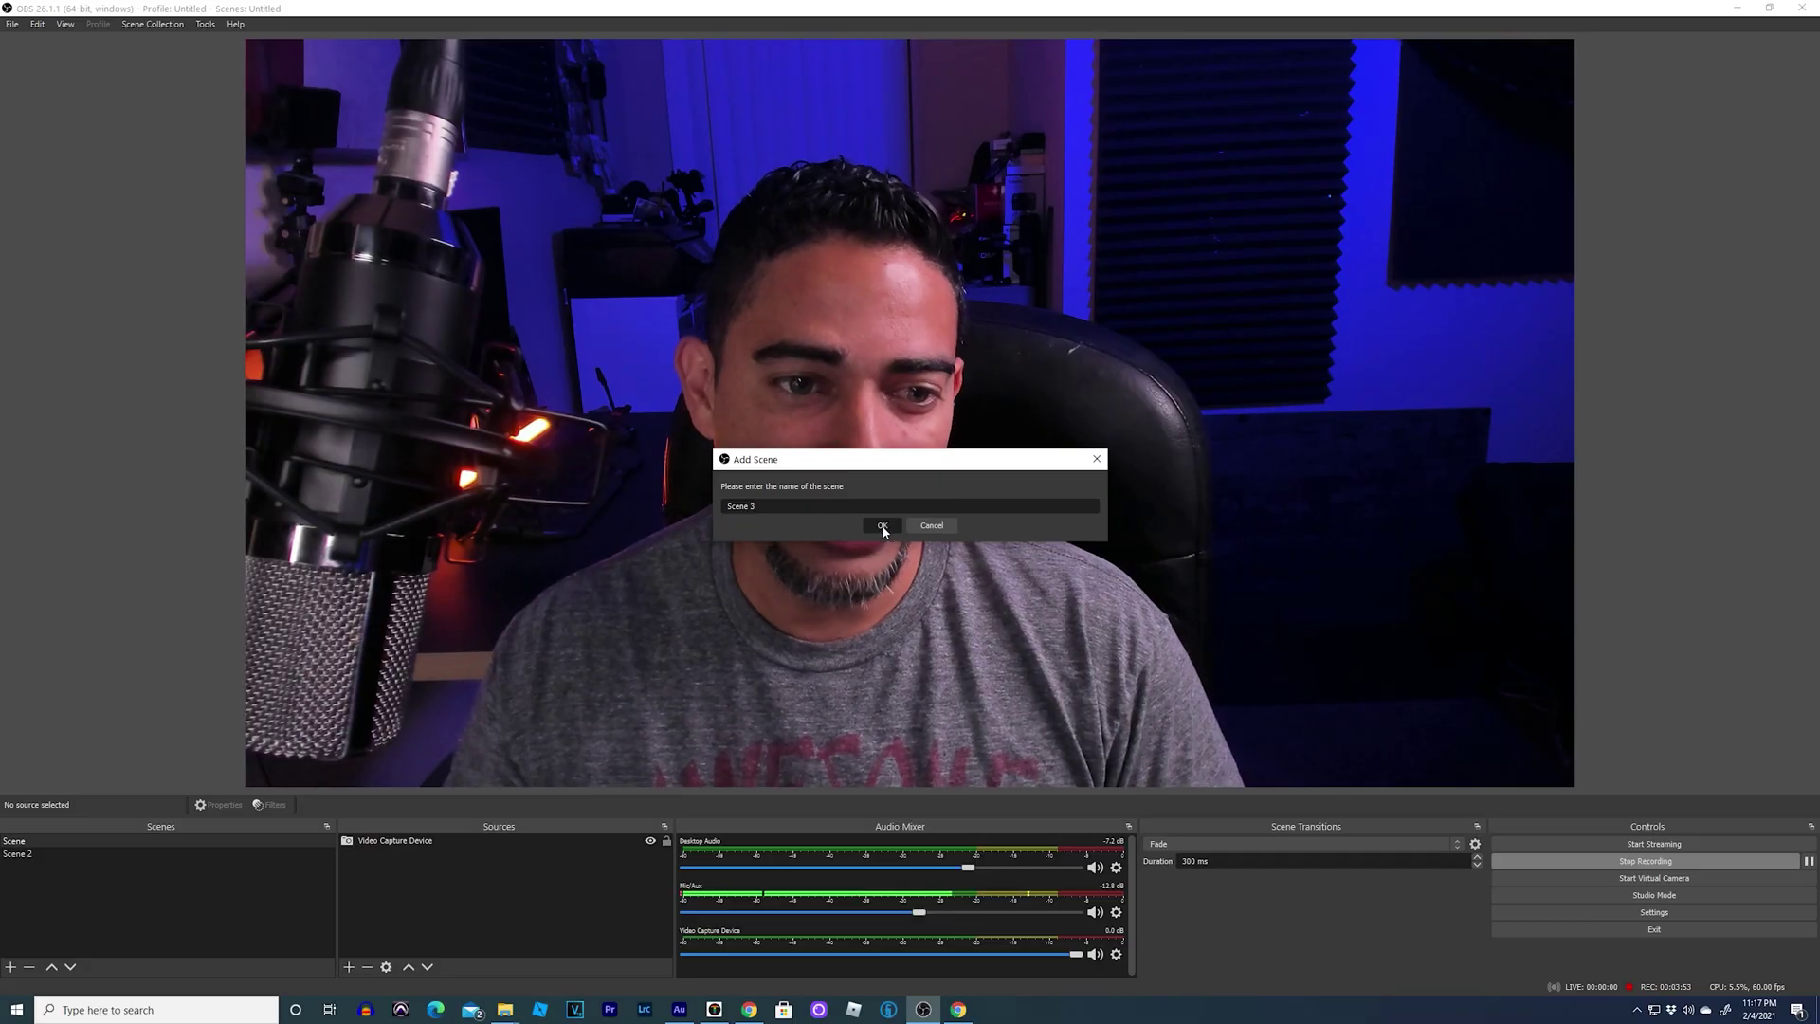
click(882, 527)
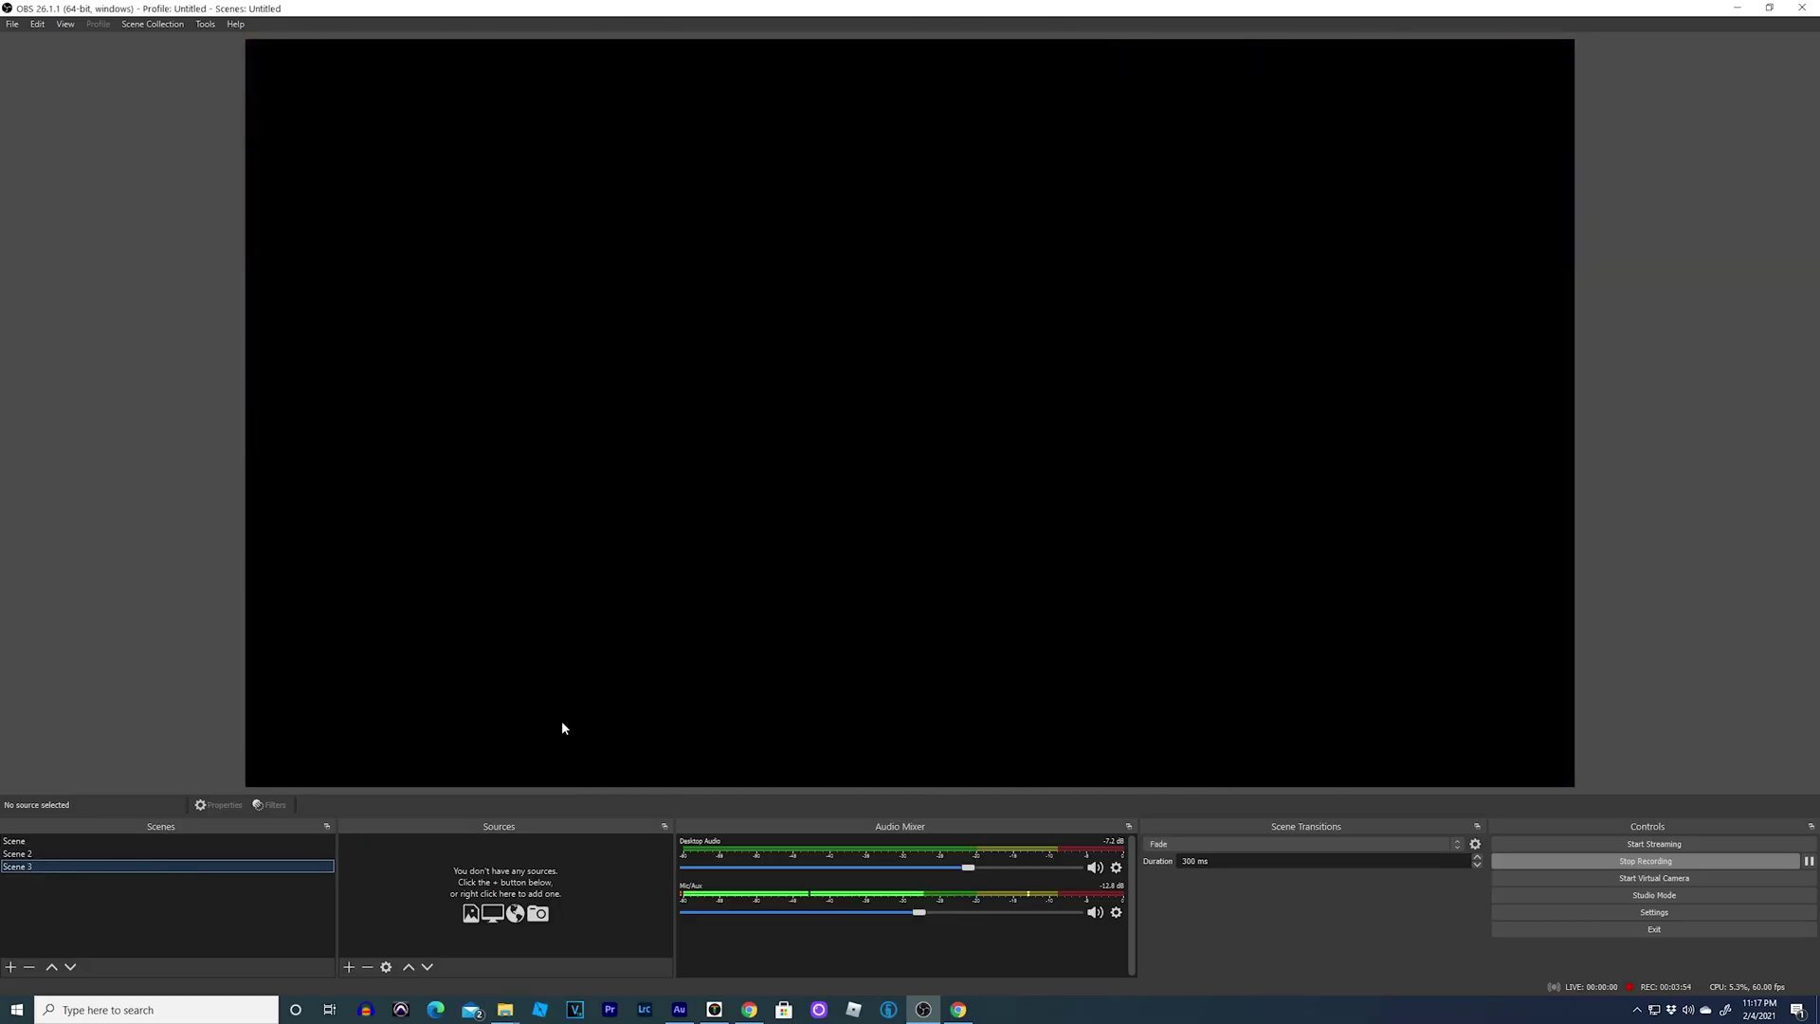
click(28, 843)
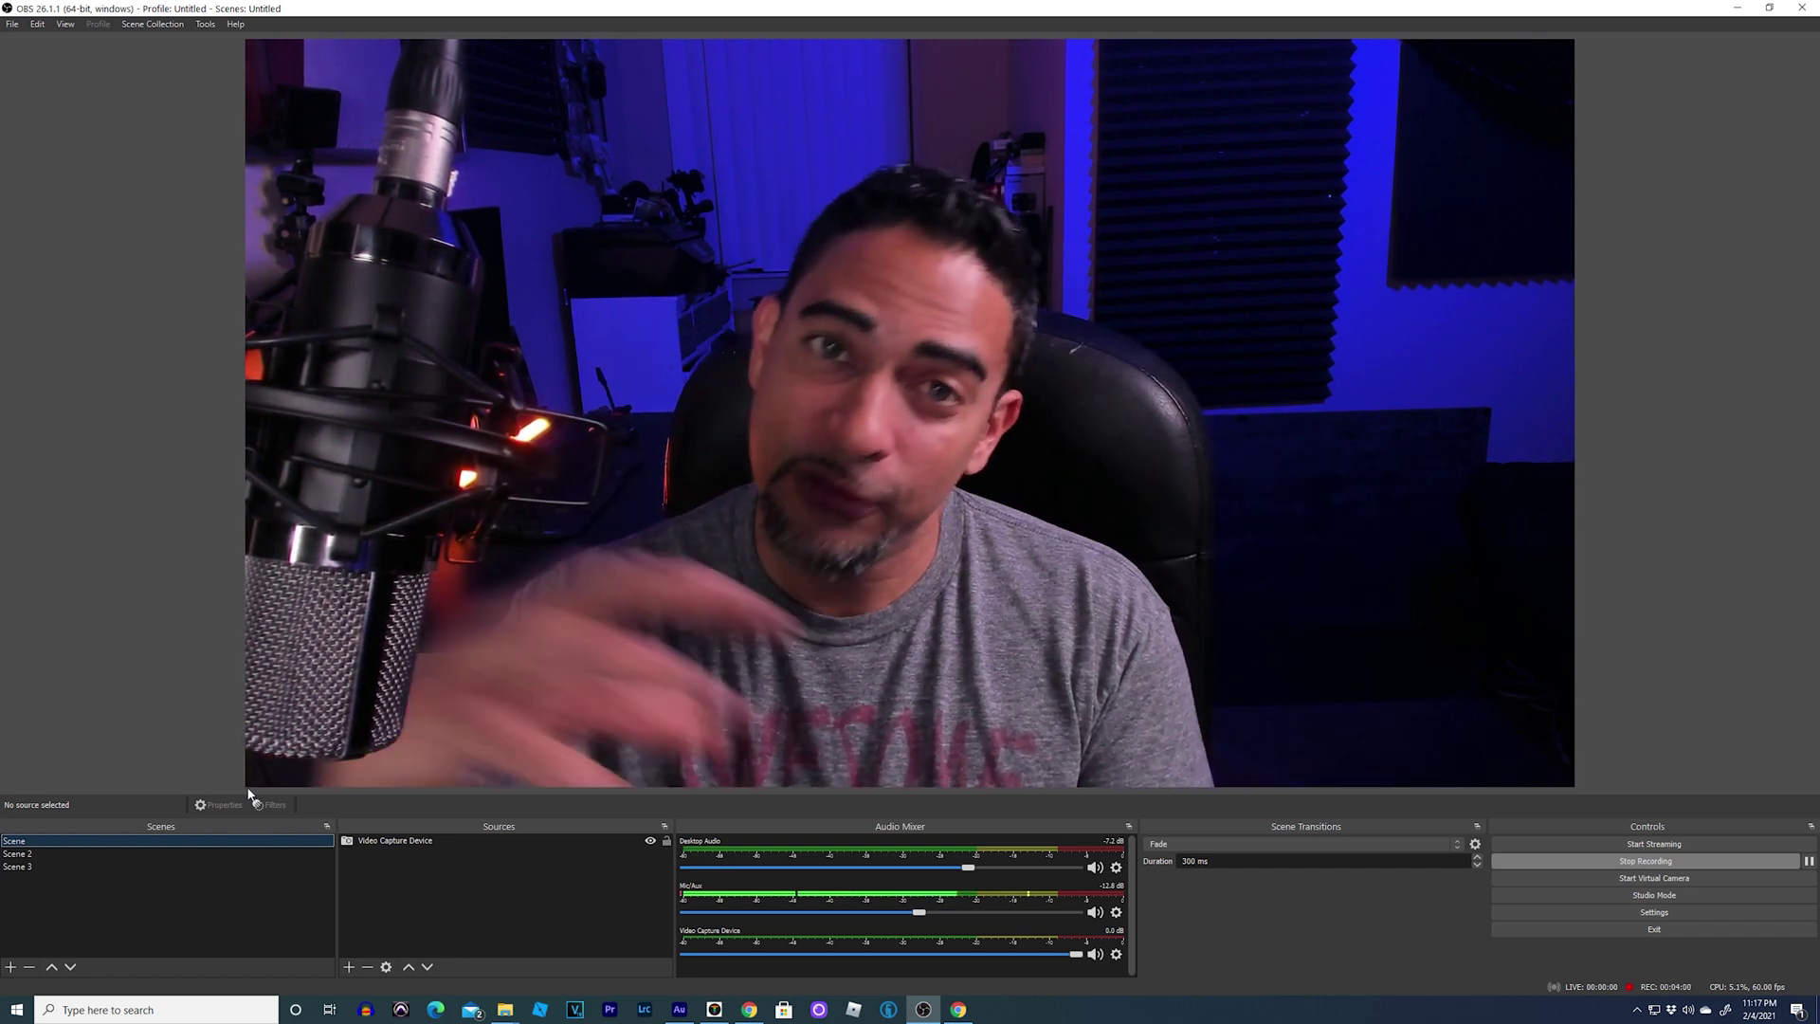
Add a new Window Capture source to Scene 2 that captures the Lo Knows Tech YouTube window in Google Chrome.
click(32, 856)
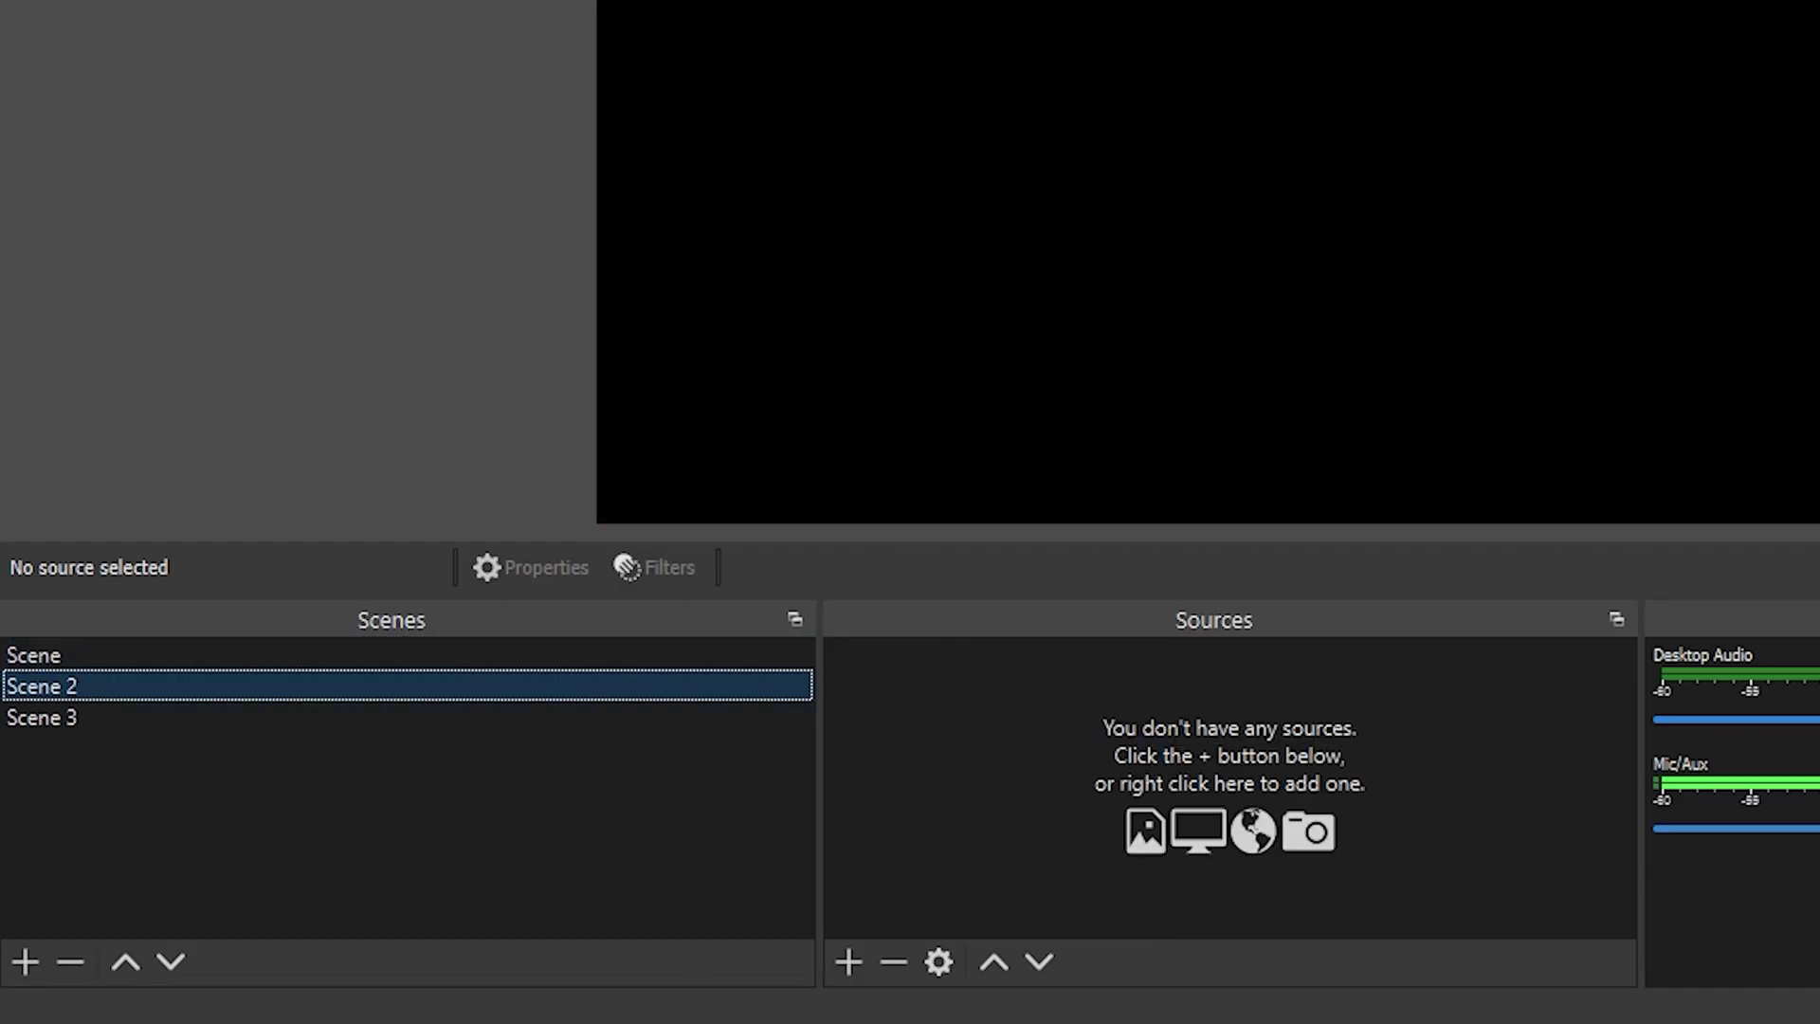
click(842, 972)
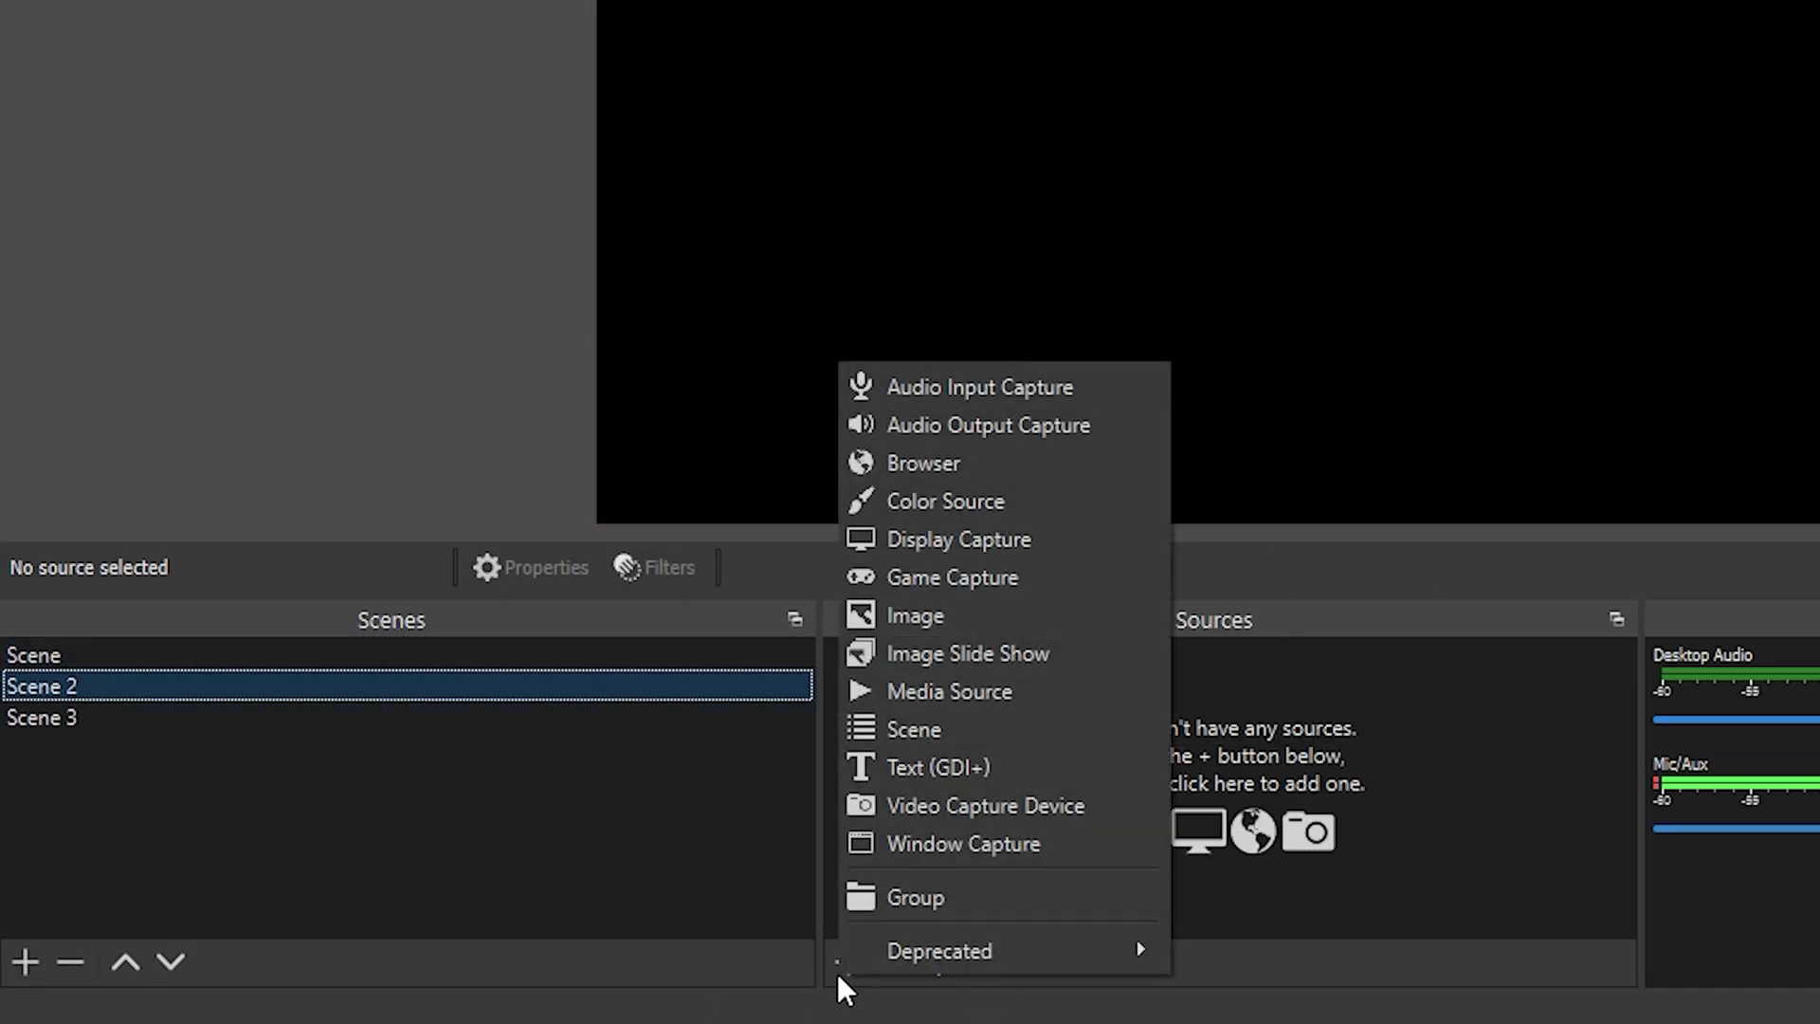
click(954, 839)
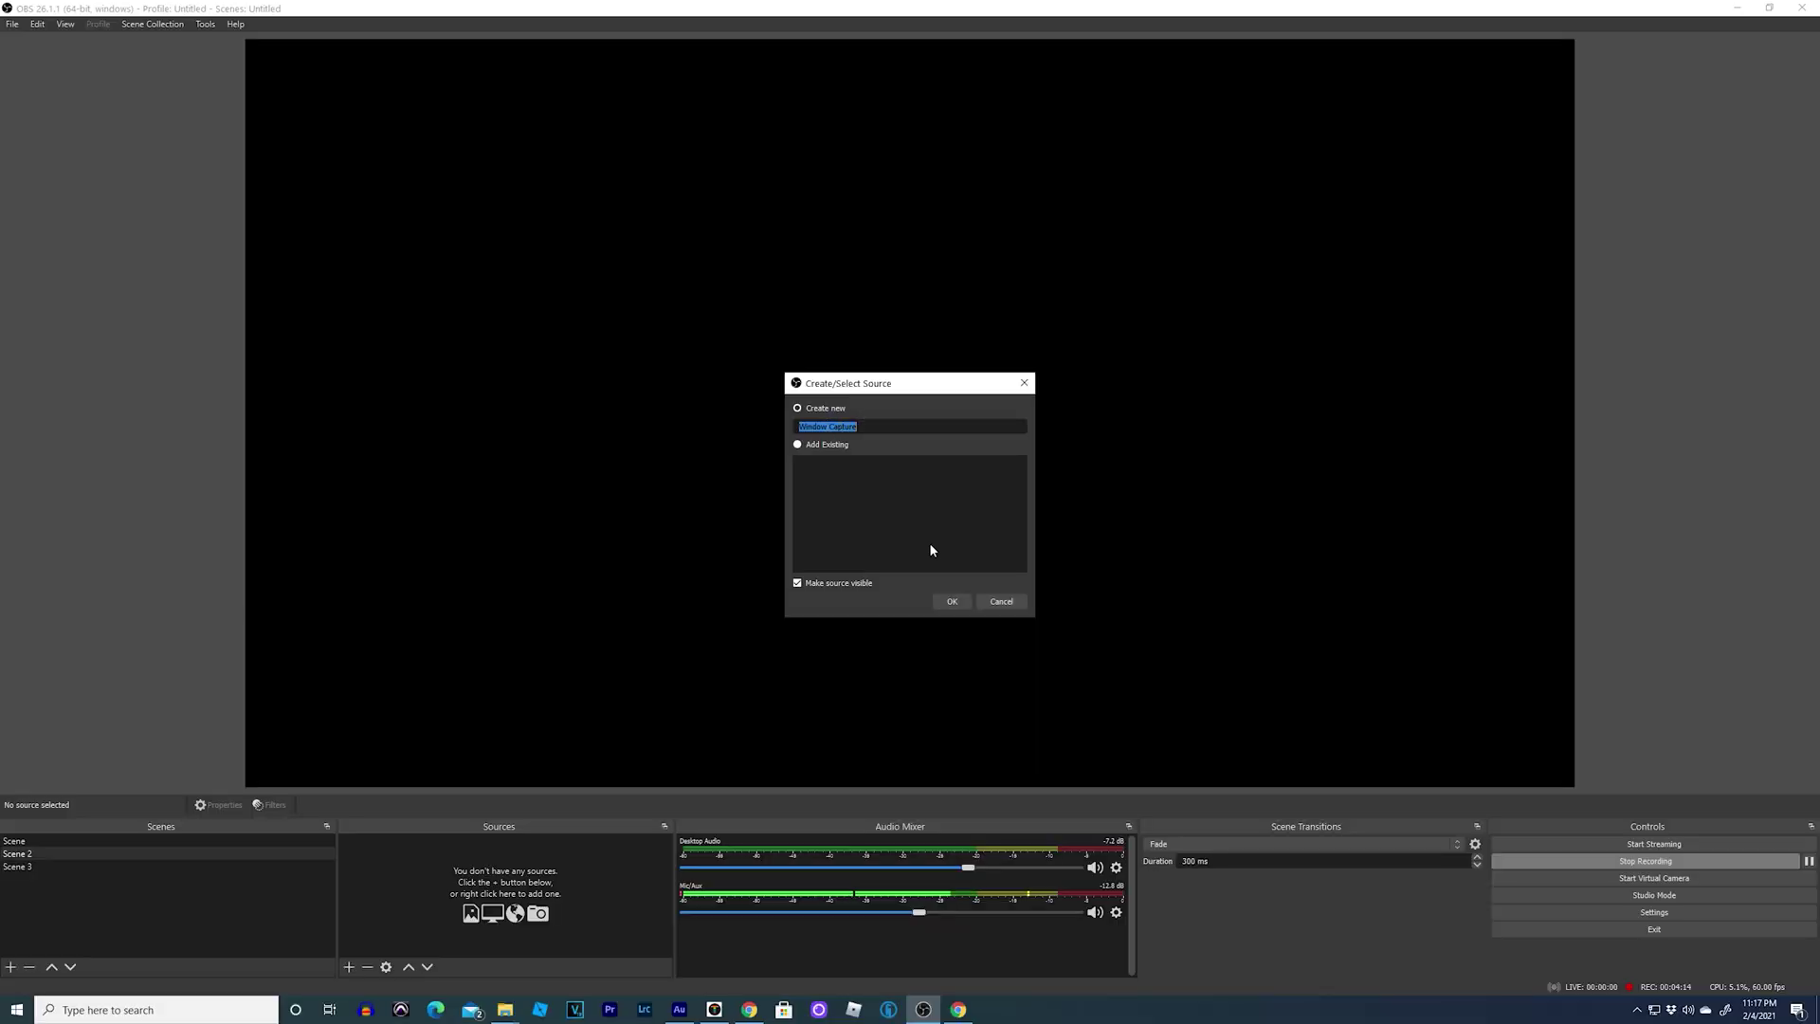
click(959, 607)
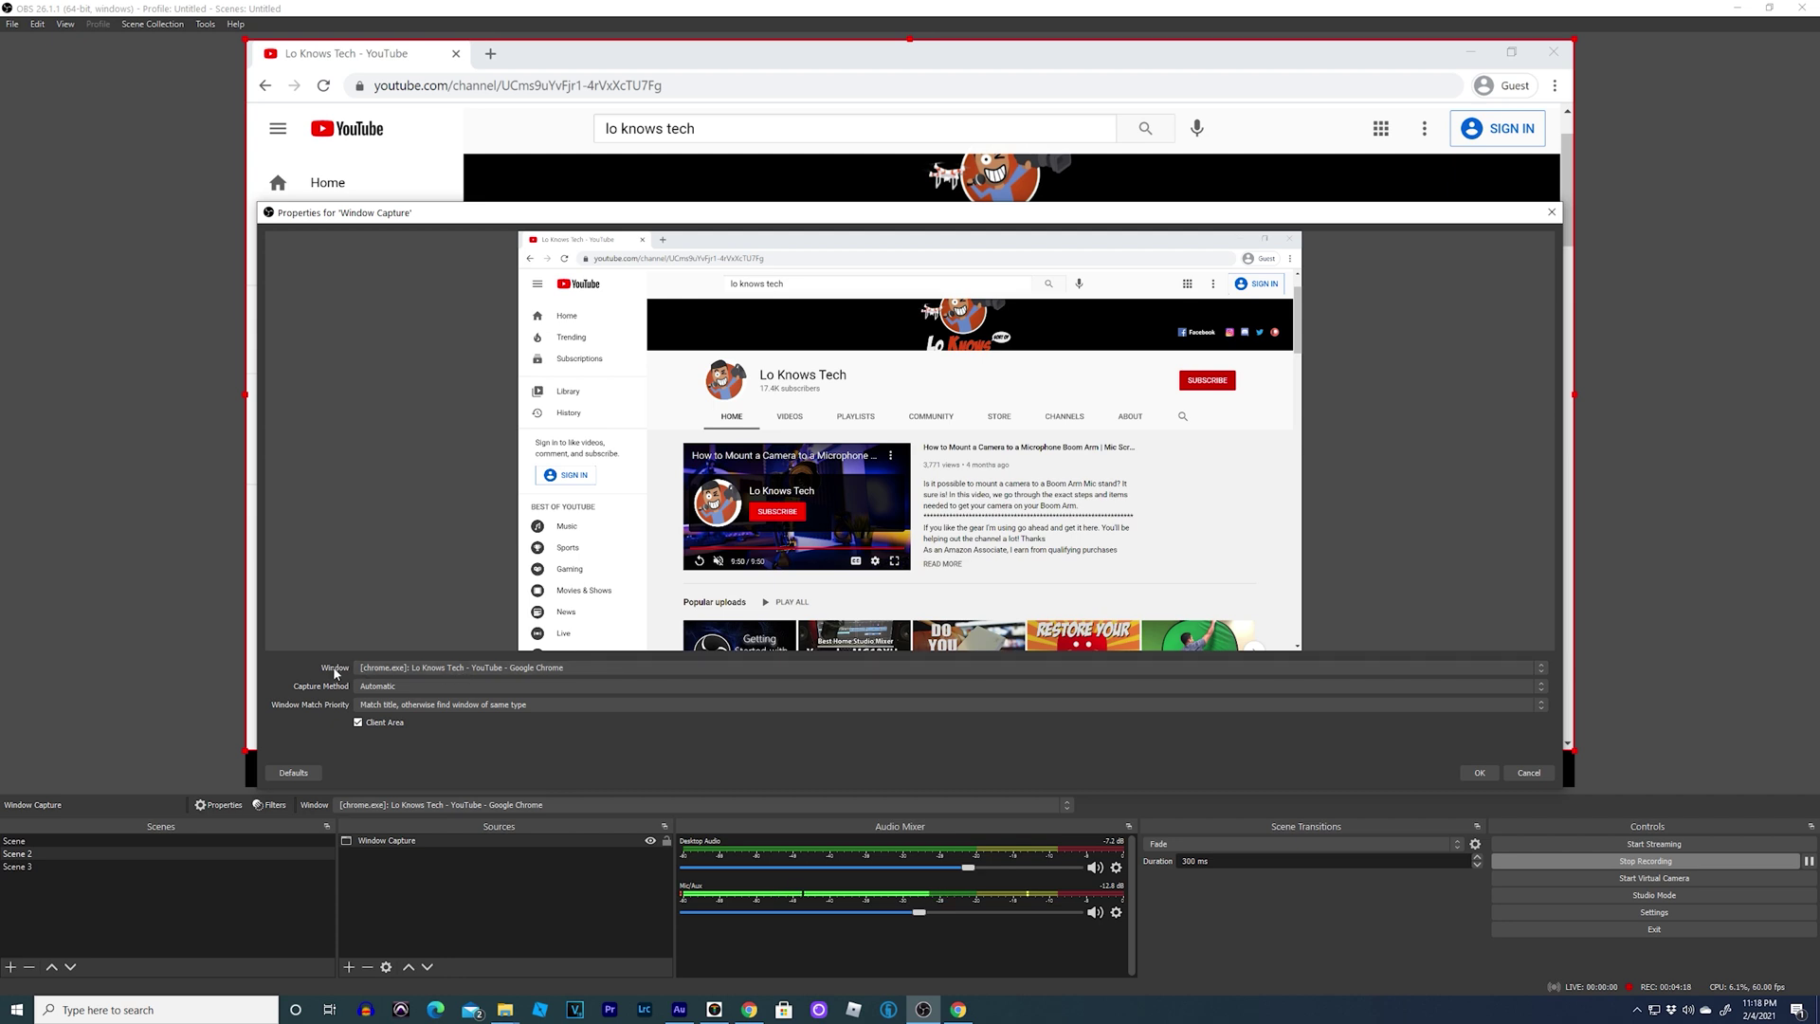
click(1476, 776)
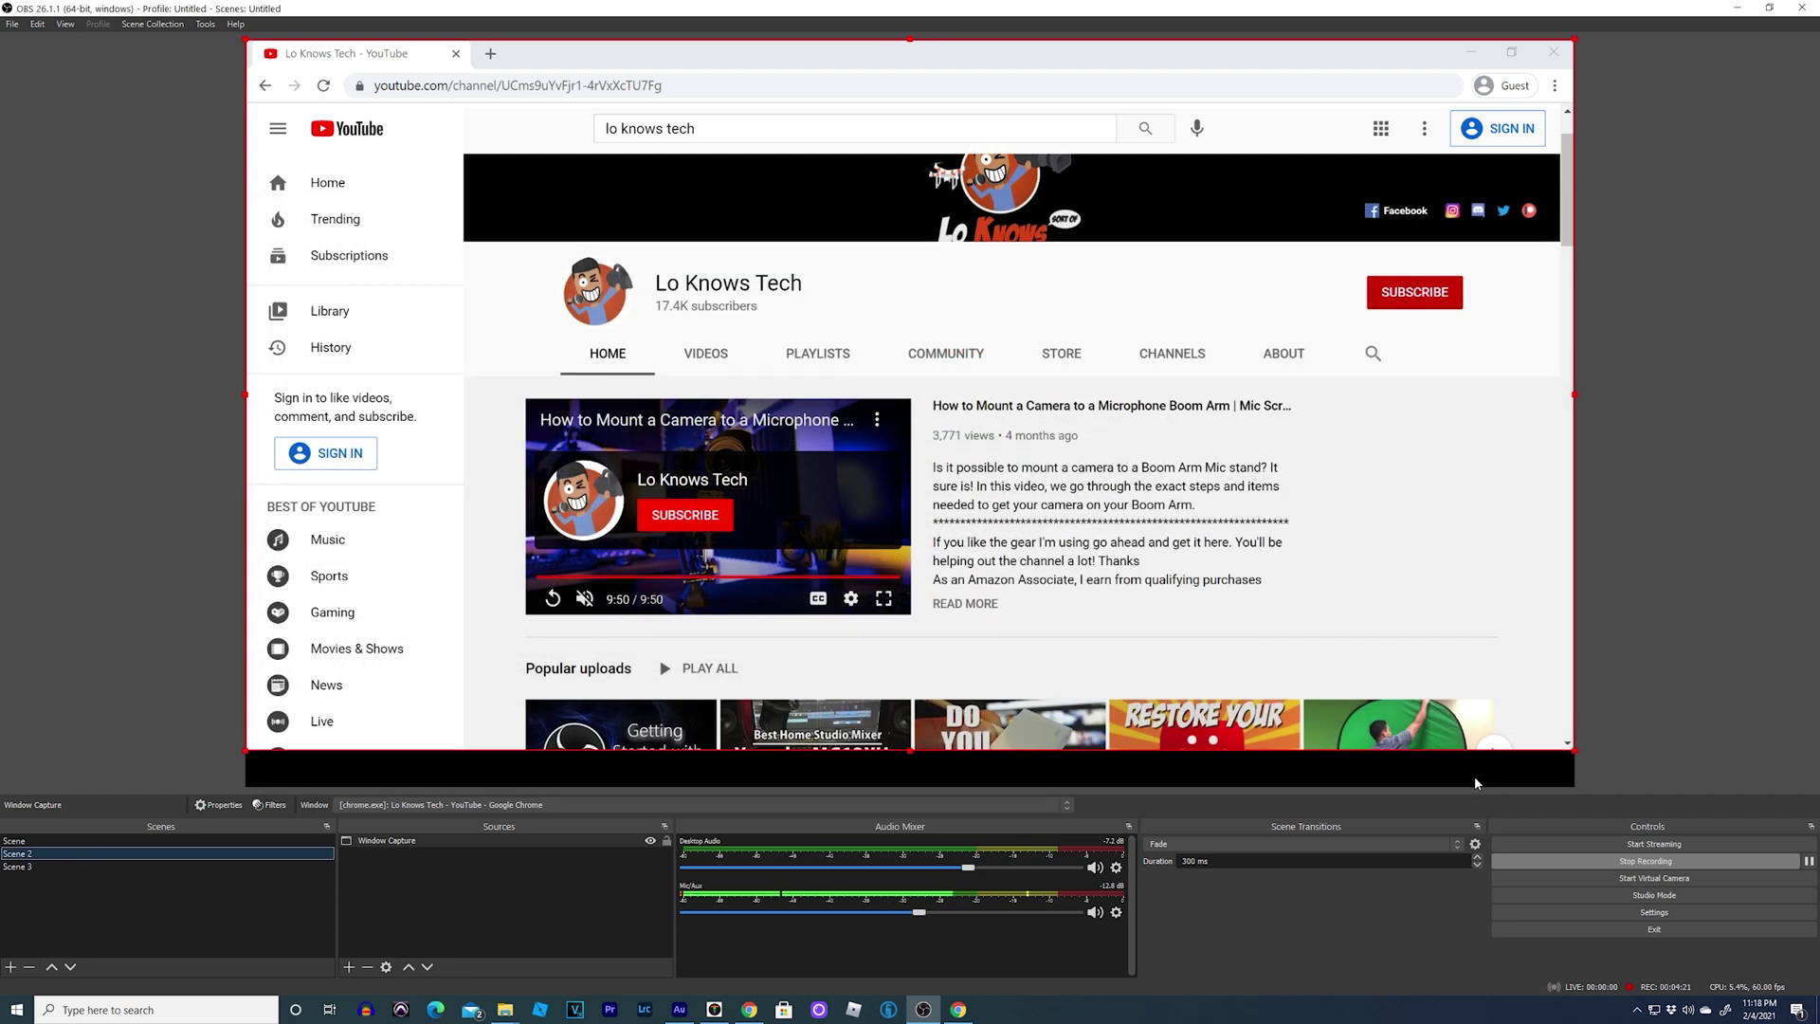
Select Scene 3 as the scene to edit.
click(24, 868)
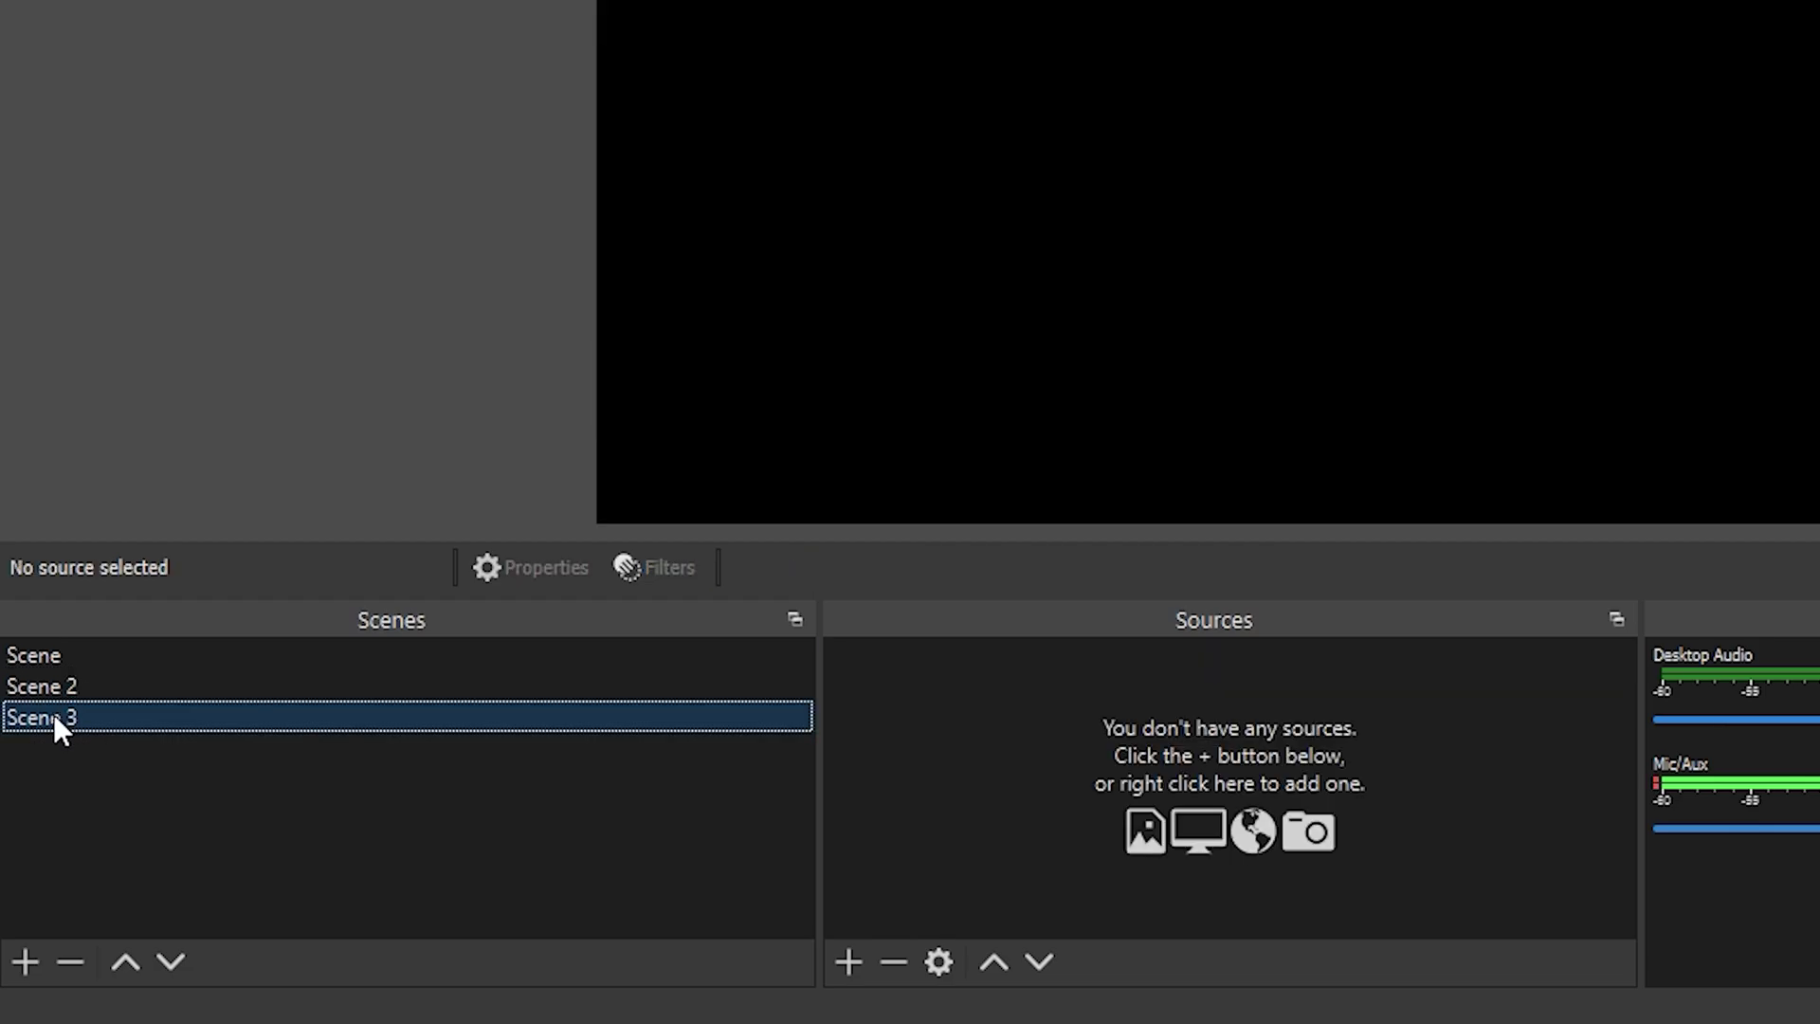
click(26, 951)
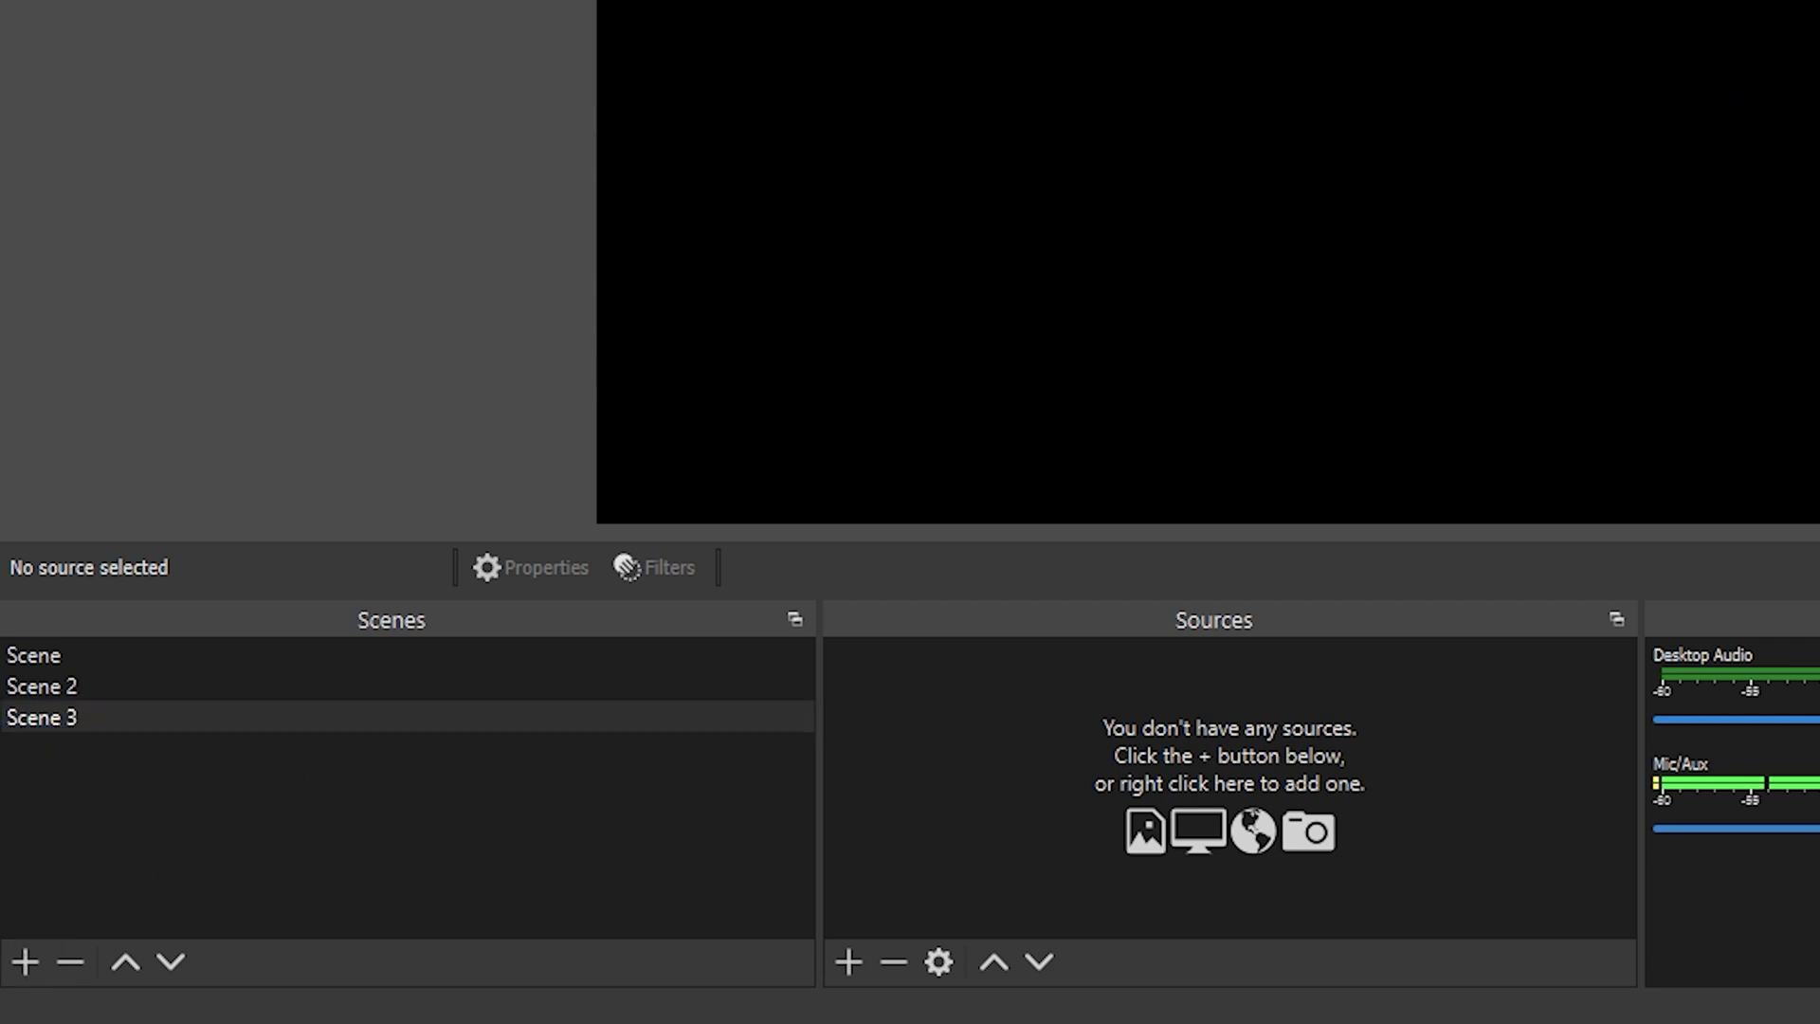
click(847, 961)
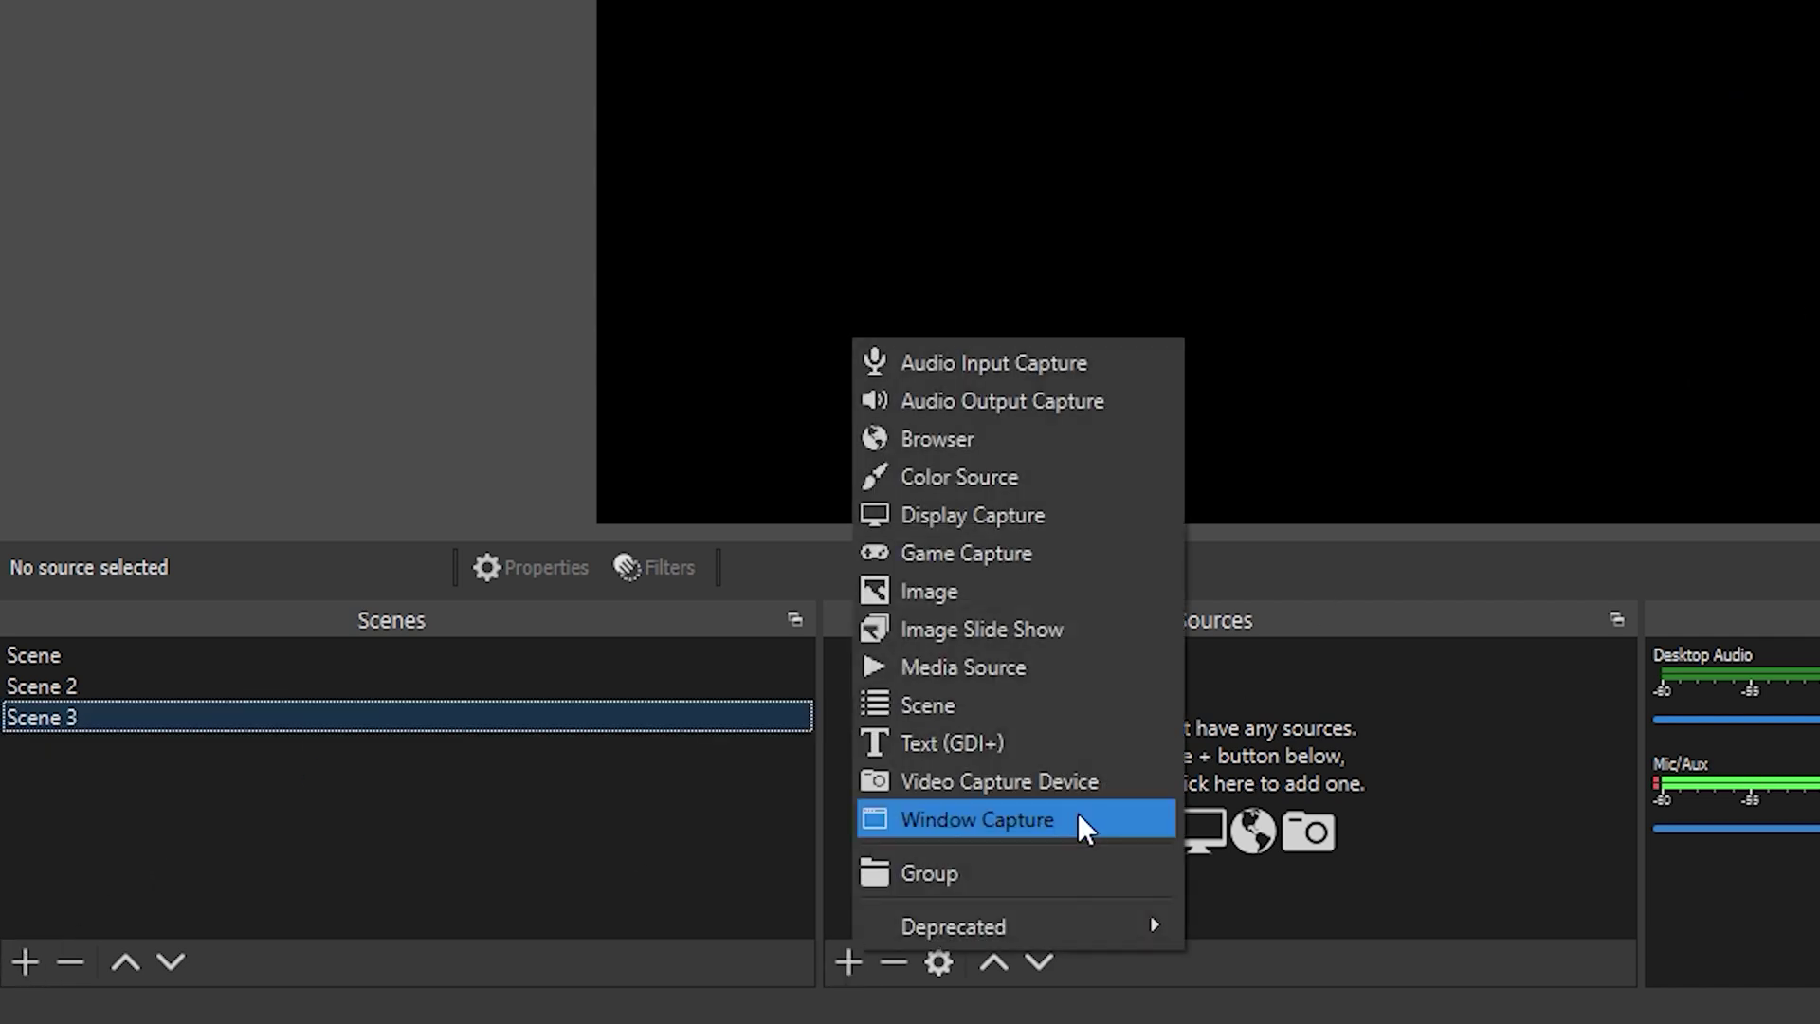
click(1023, 821)
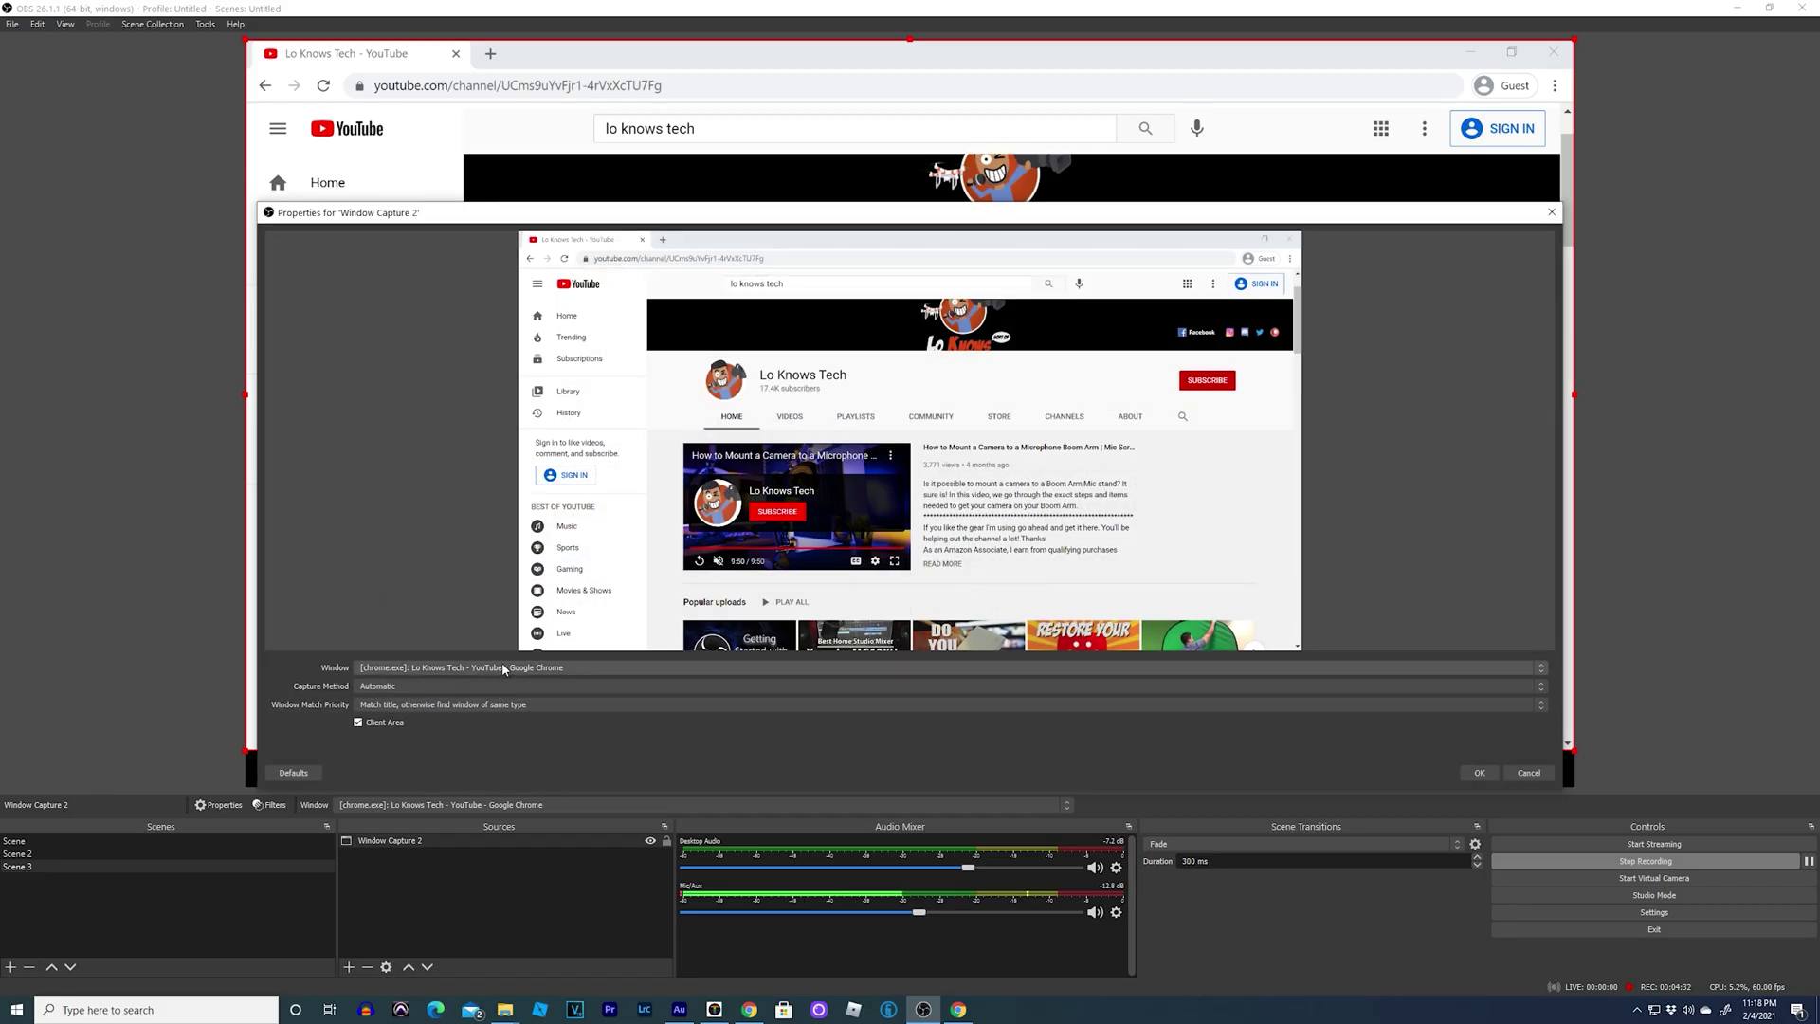
click(503, 668)
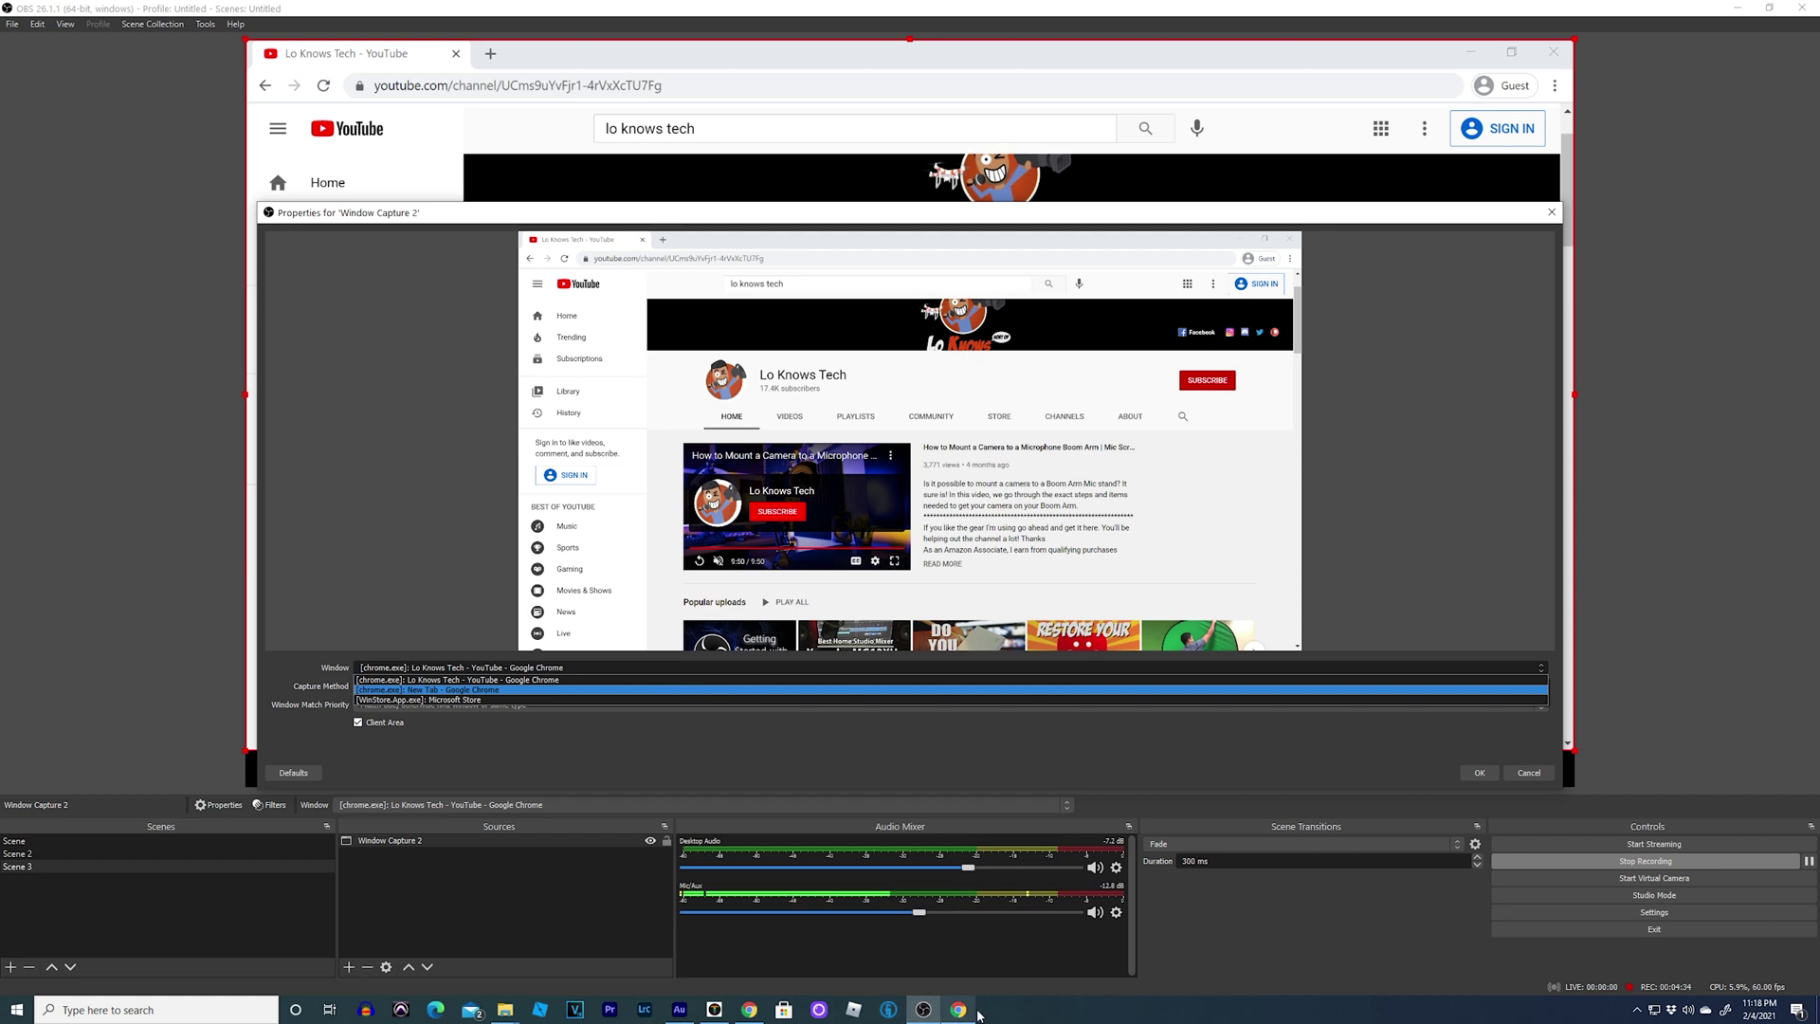
click(1541, 775)
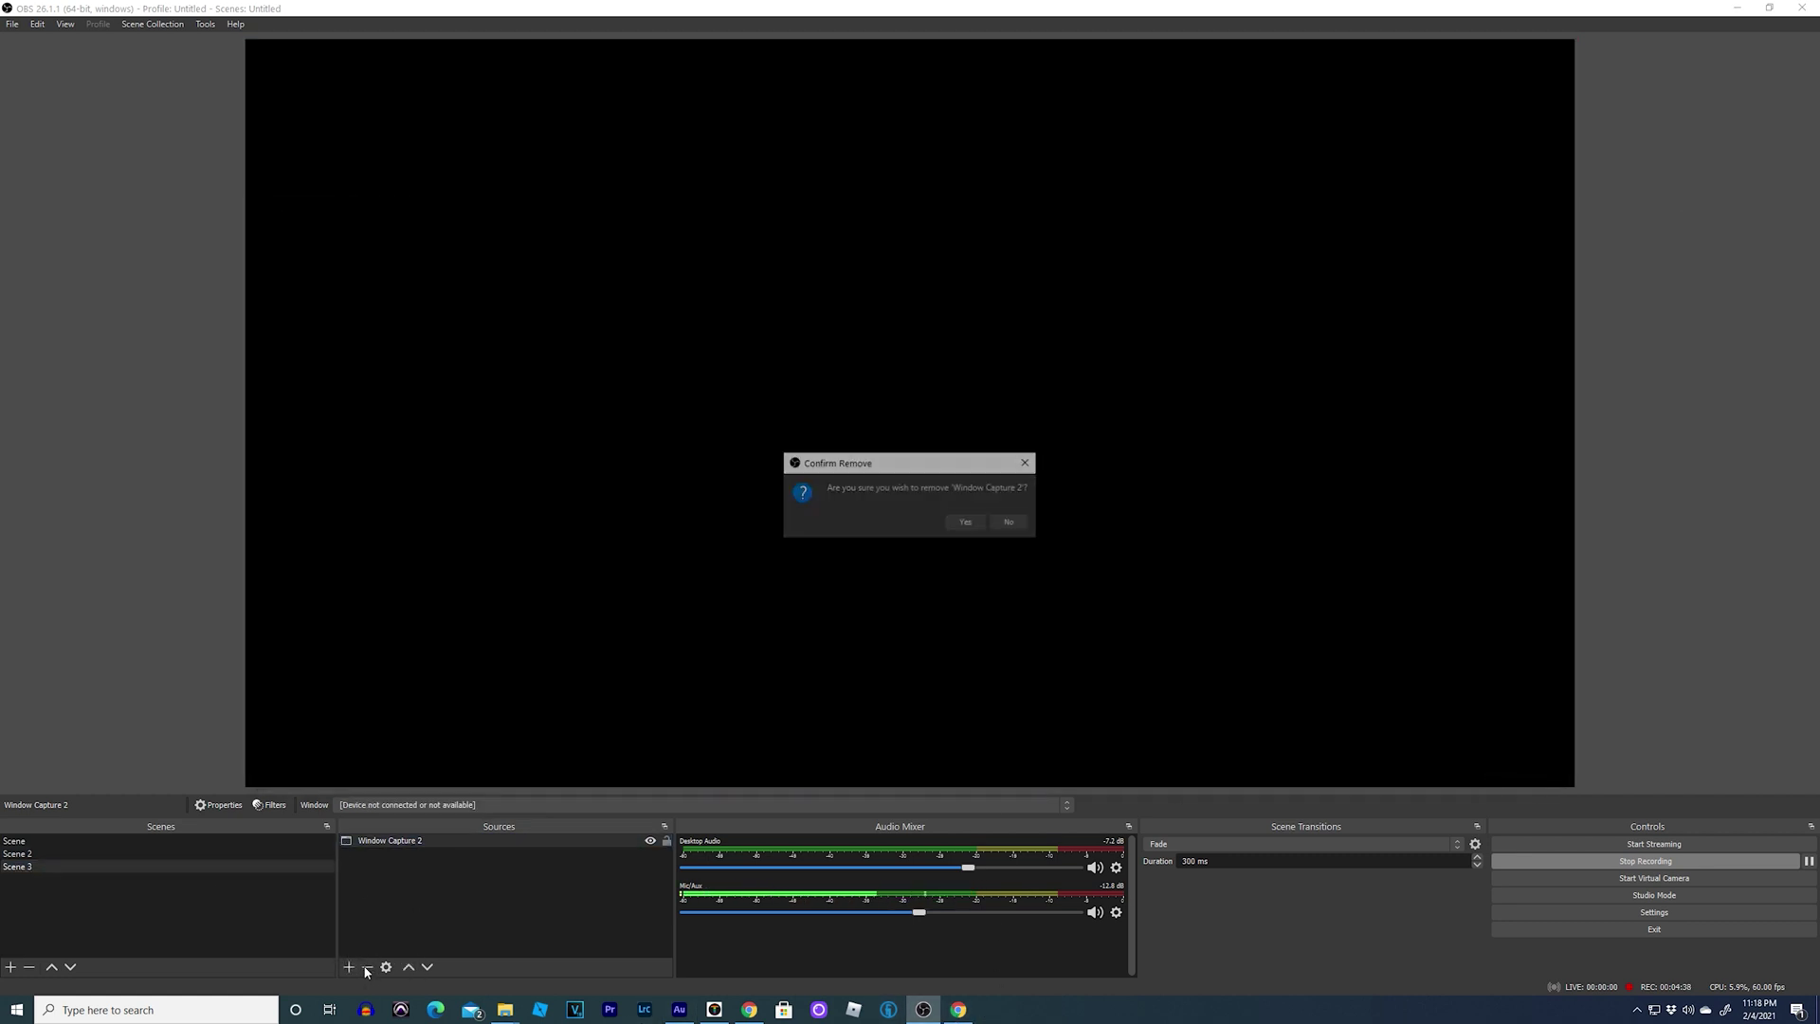
click(966, 524)
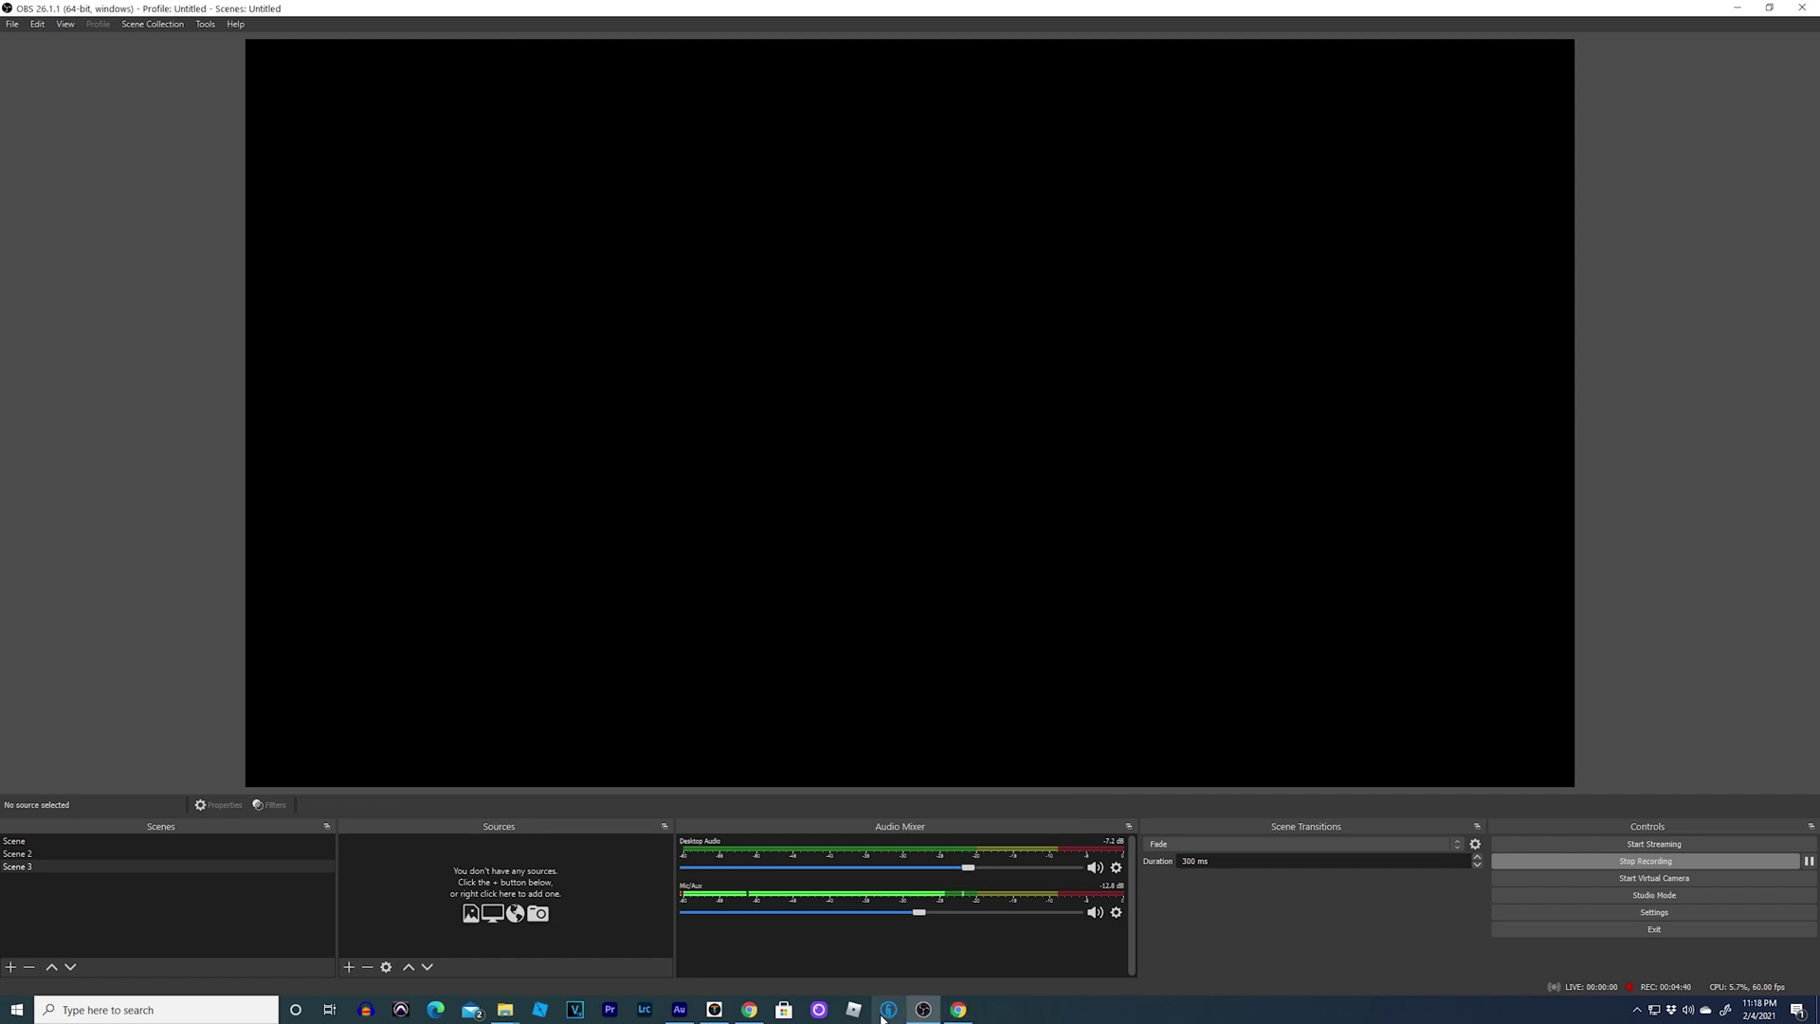
Bring up the minimized NewBlue Titler Pro window so it is available for capture, and switch back to OBS.
click(715, 1011)
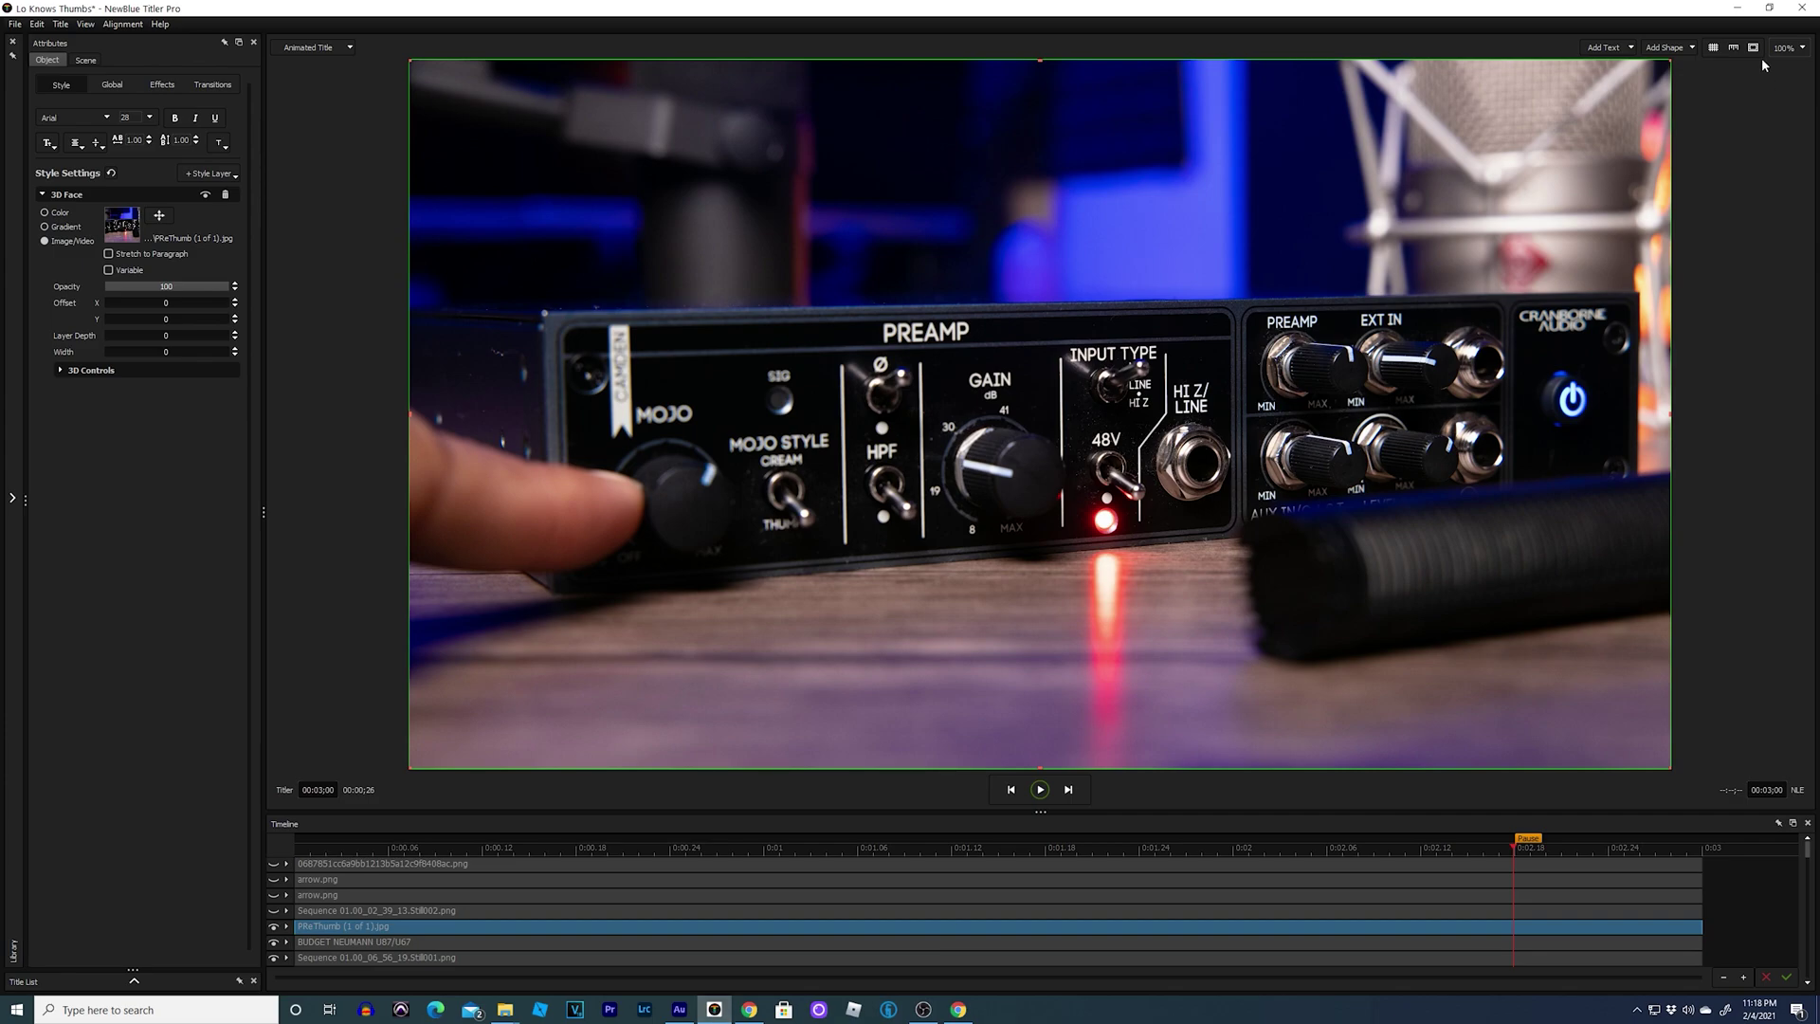
click(1737, 8)
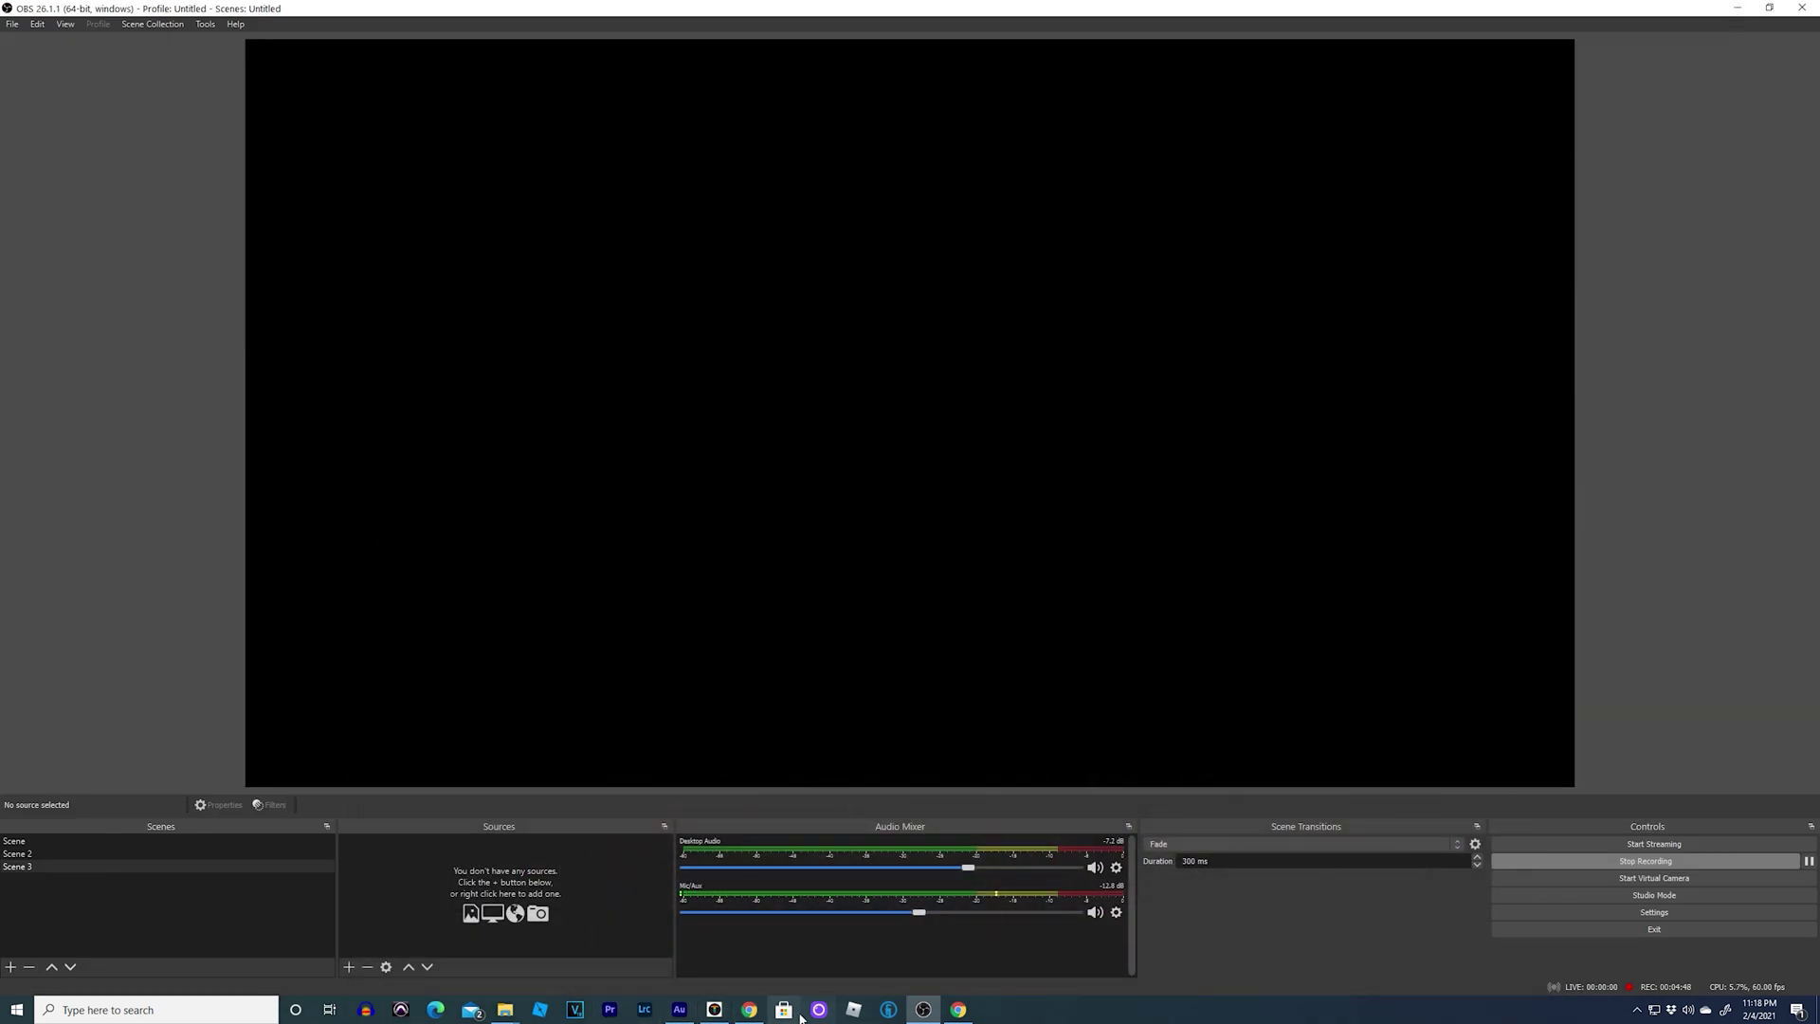
click(715, 1013)
click(925, 1011)
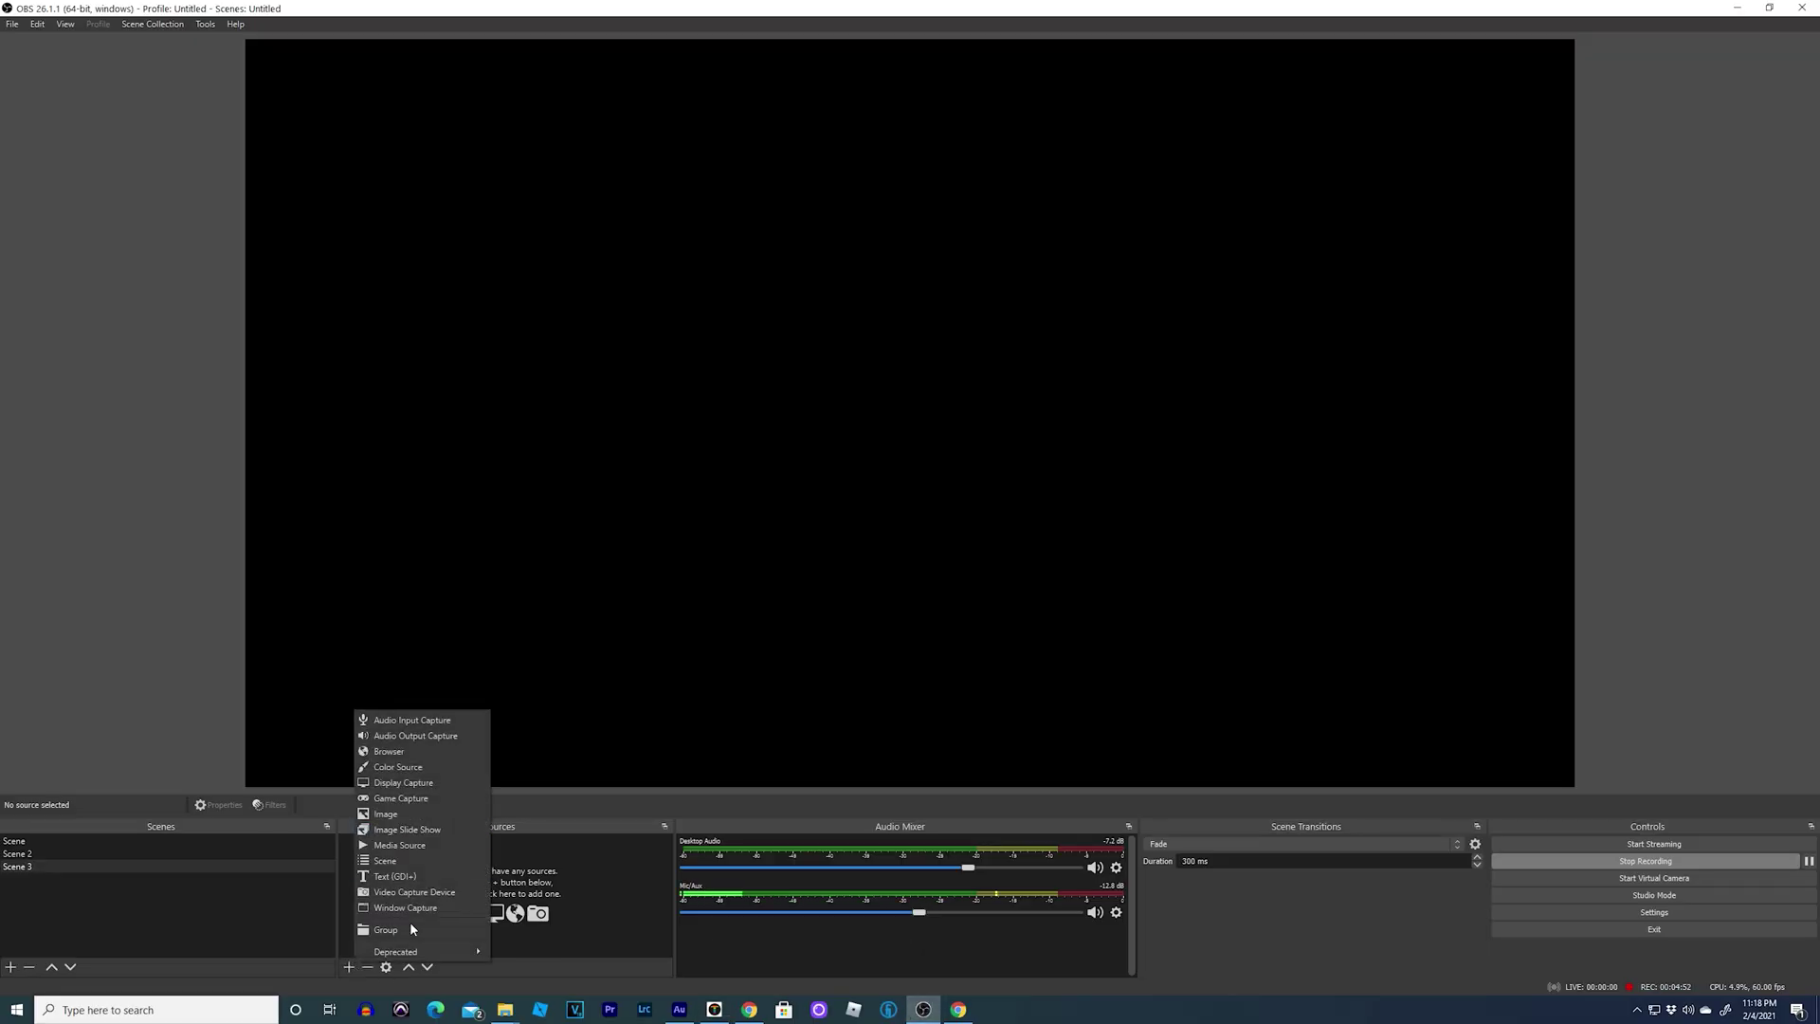
Add a new Window Capture source to Scene 3 that captures the NewBlue Titler Pro window.
click(413, 909)
click(966, 603)
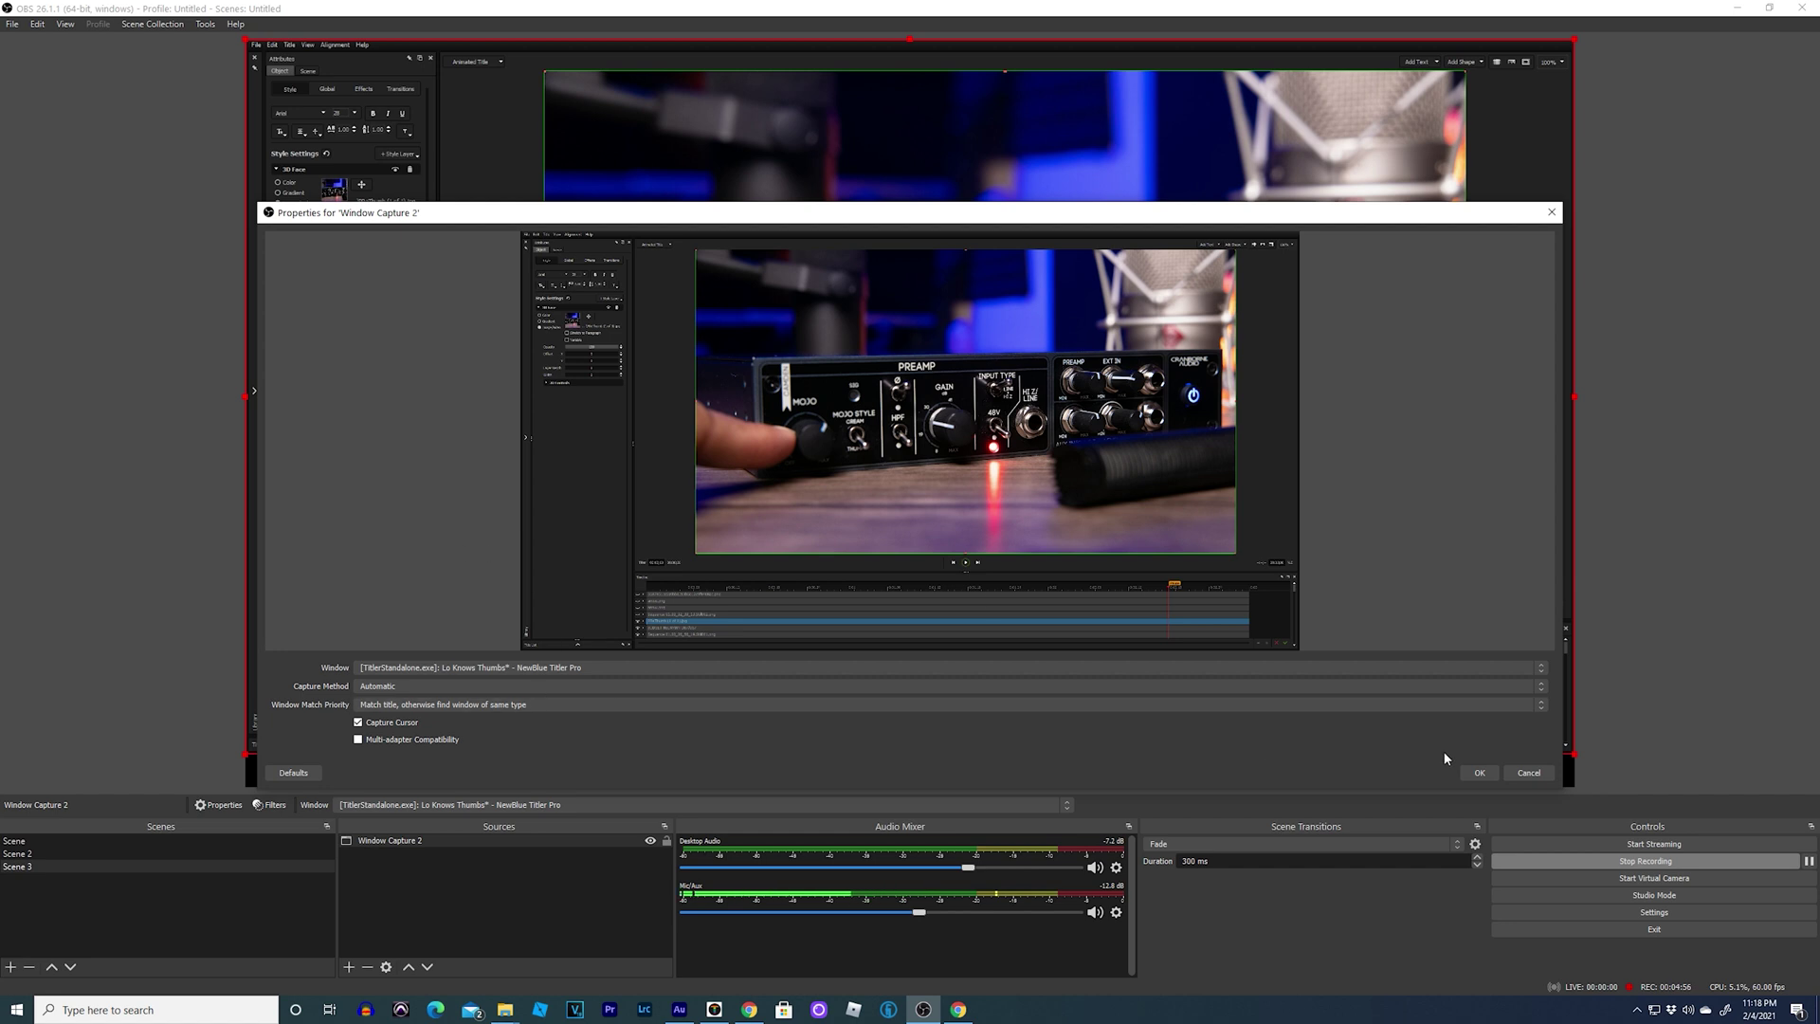
click(1479, 774)
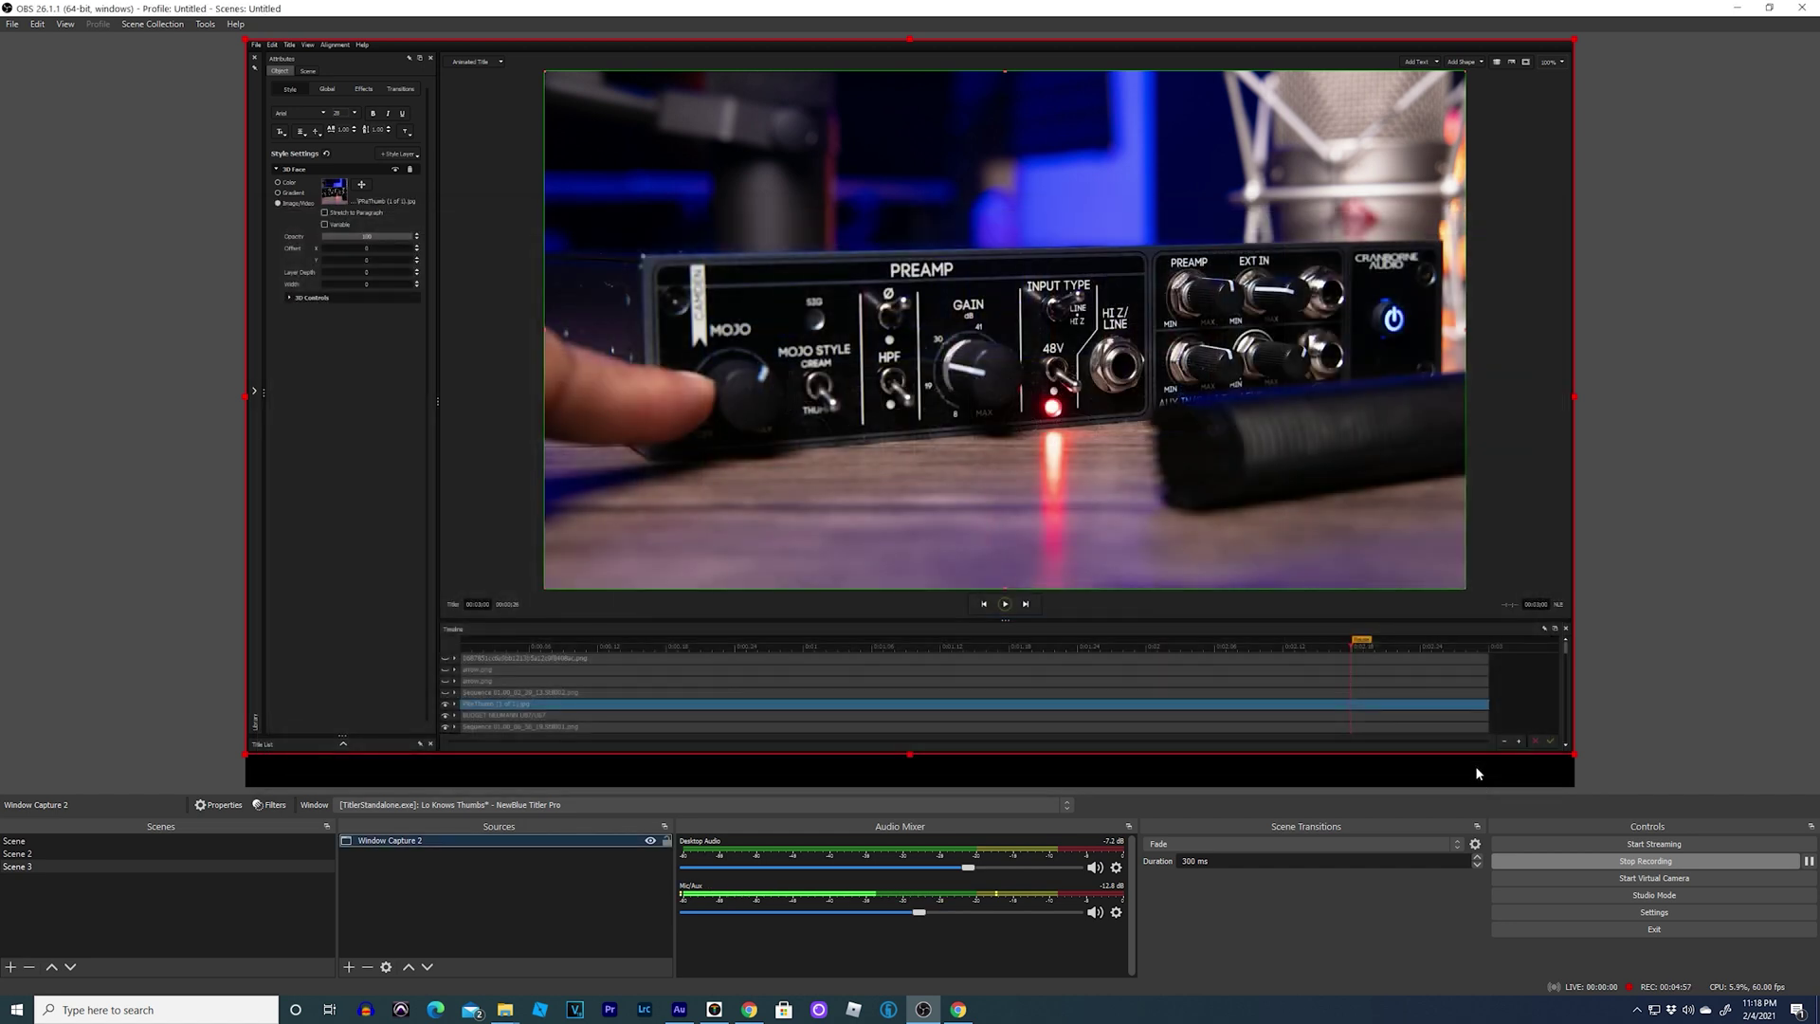
Switch back and forth between Scene, Scene 2 and Scene 3 to check the output of each, finishing on the webcam scene.
click(39, 842)
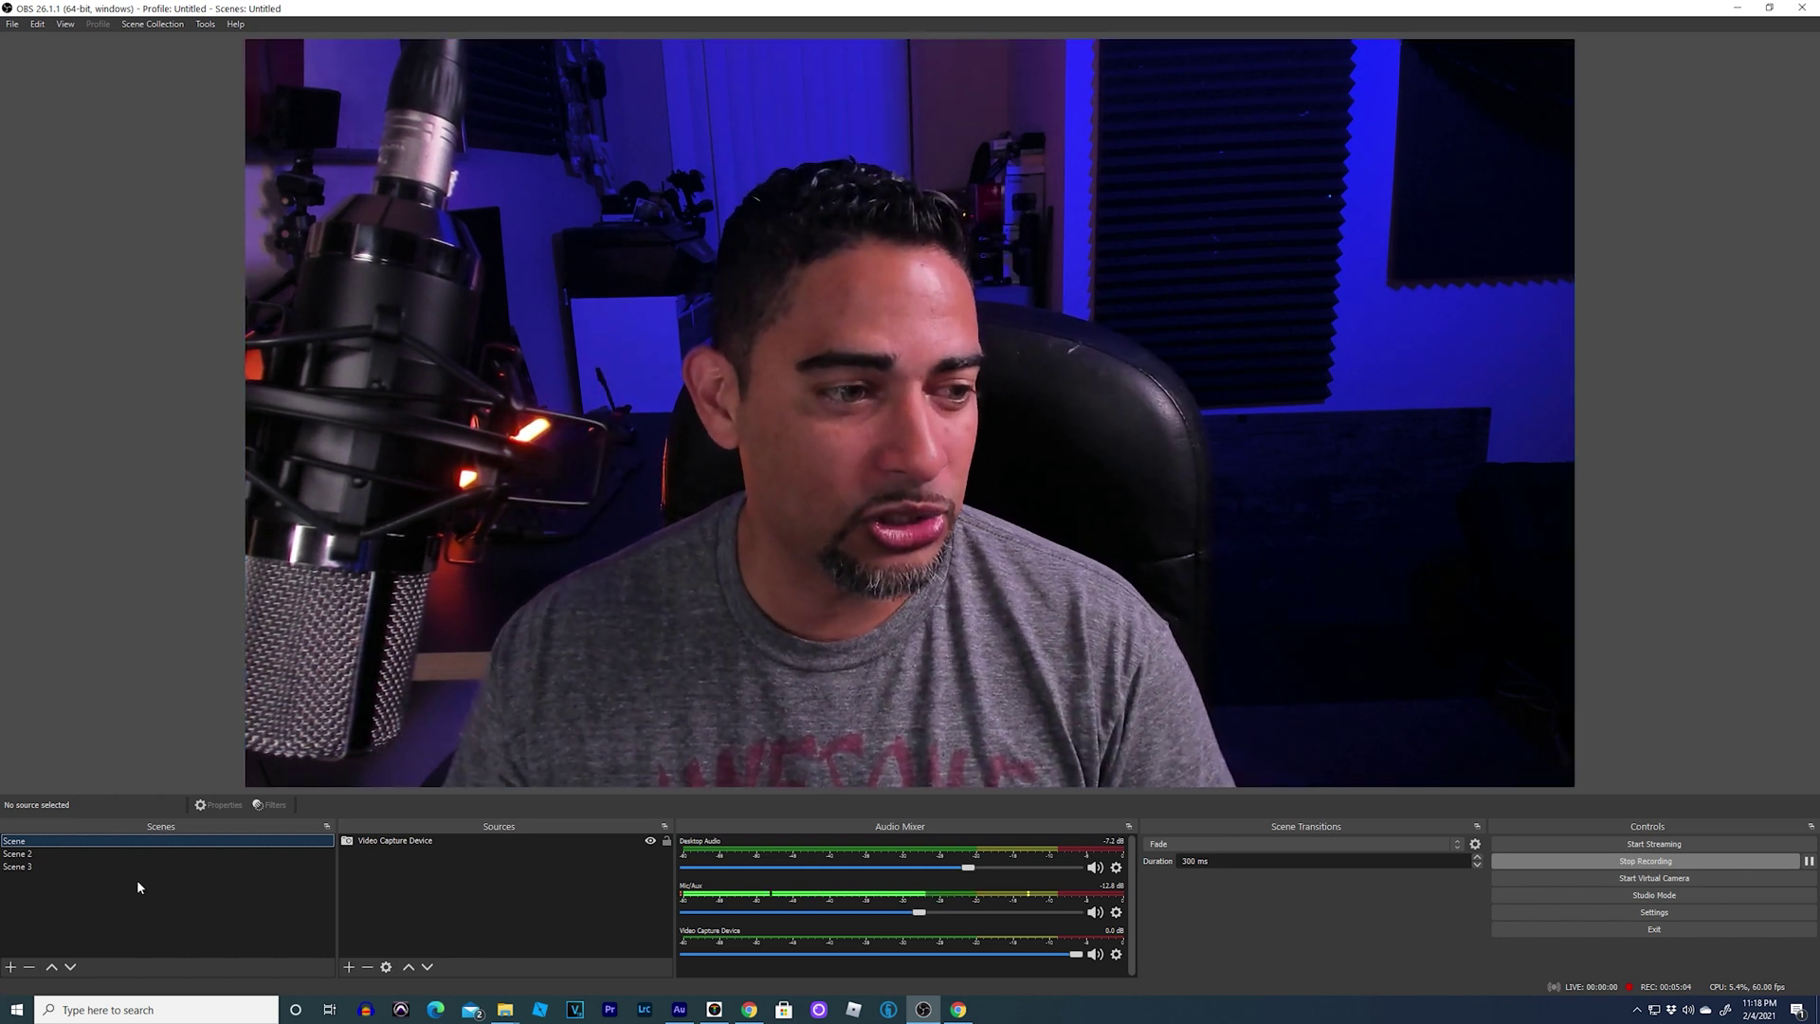
click(25, 851)
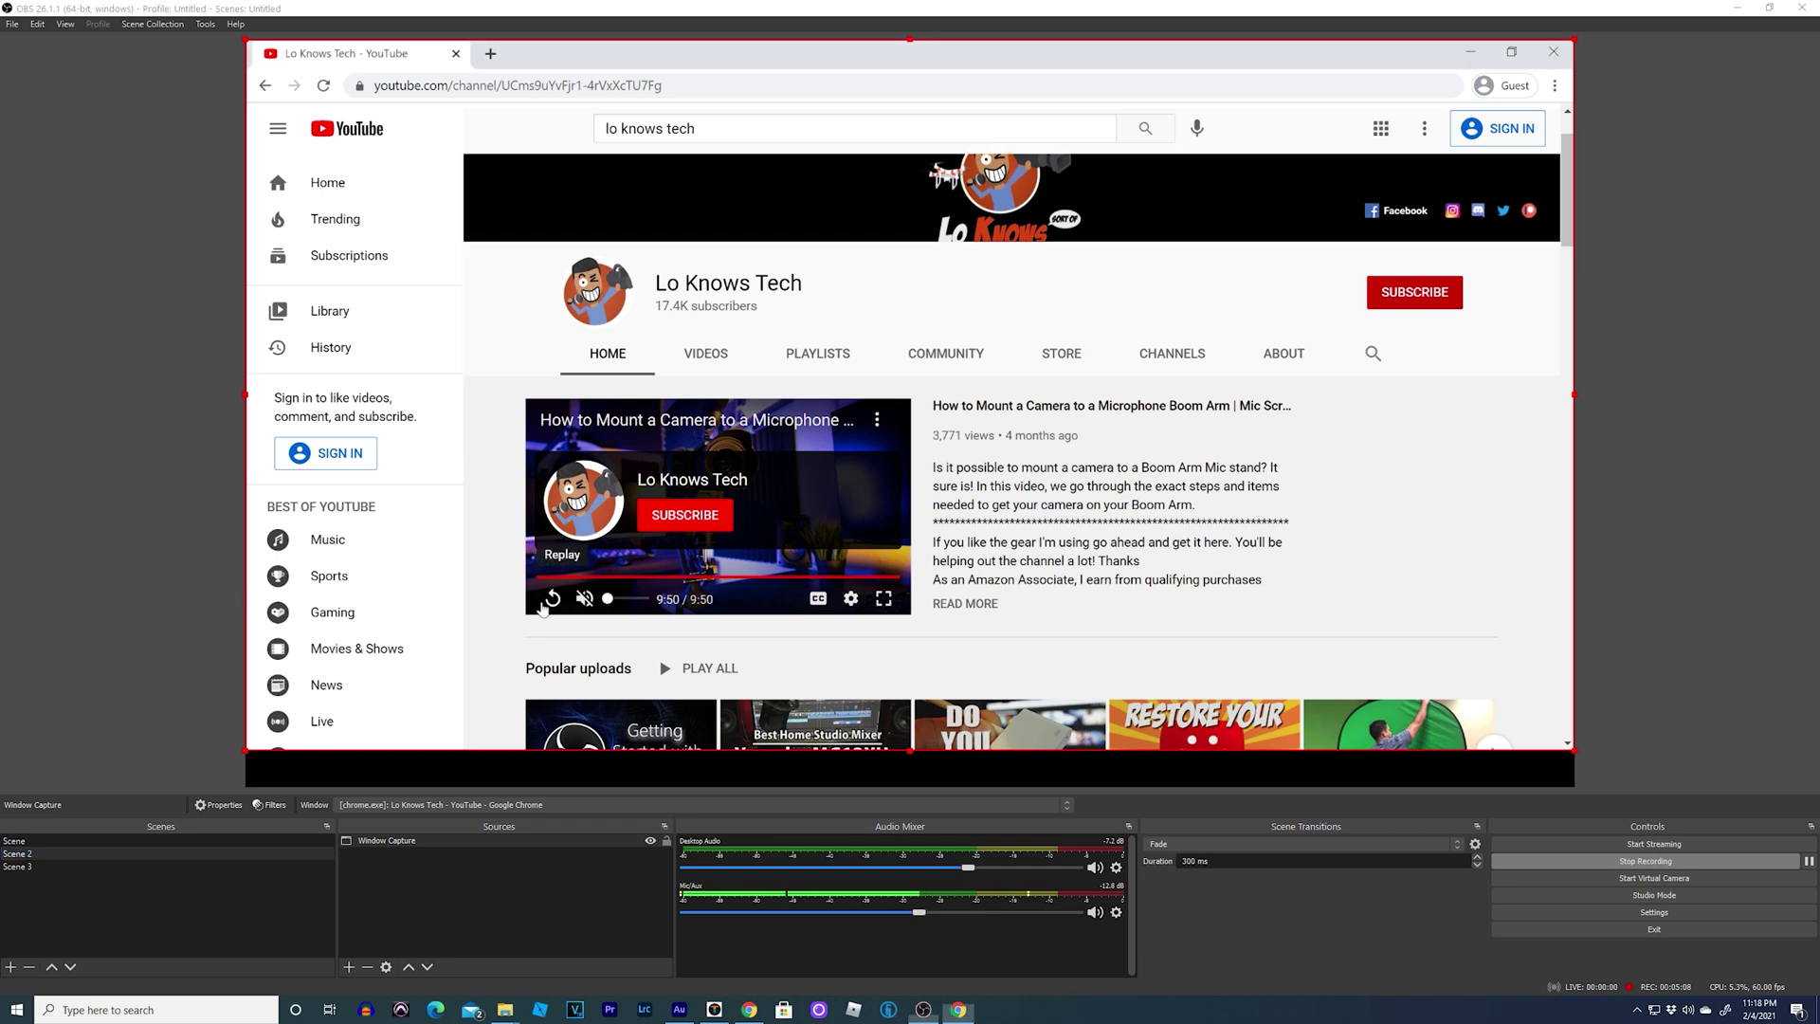
click(22, 868)
click(15, 842)
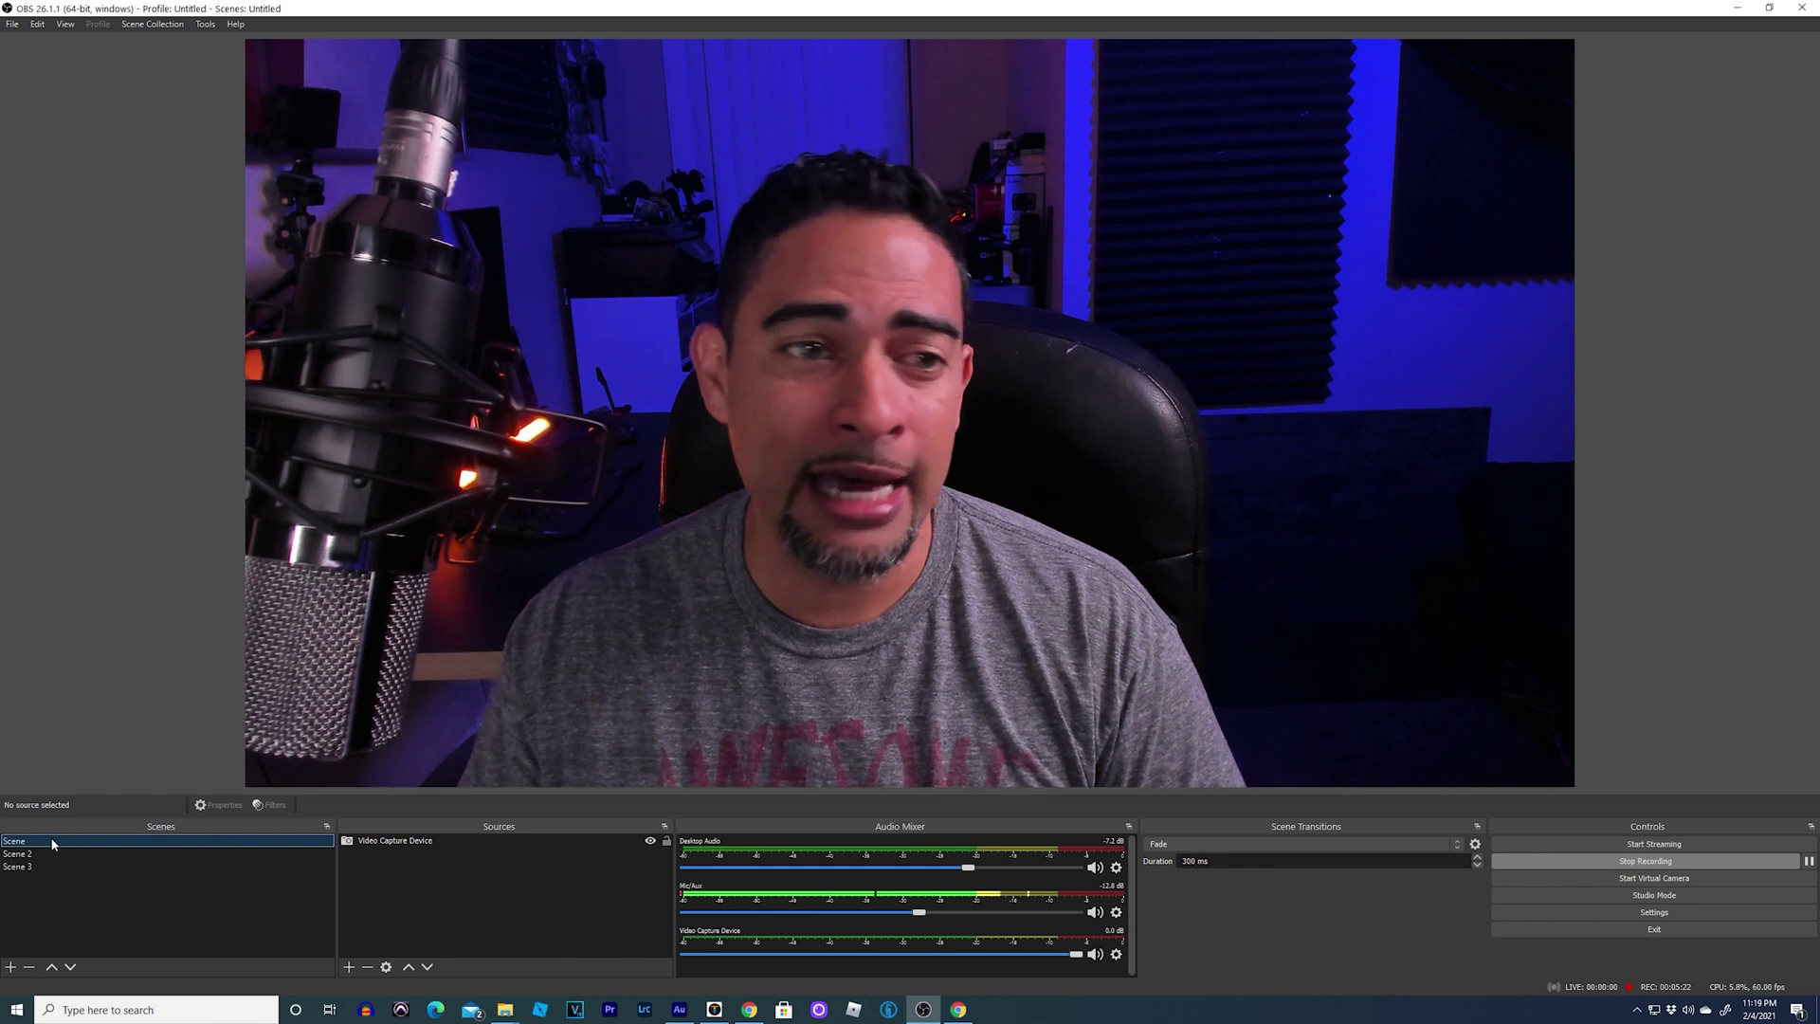
click(37, 857)
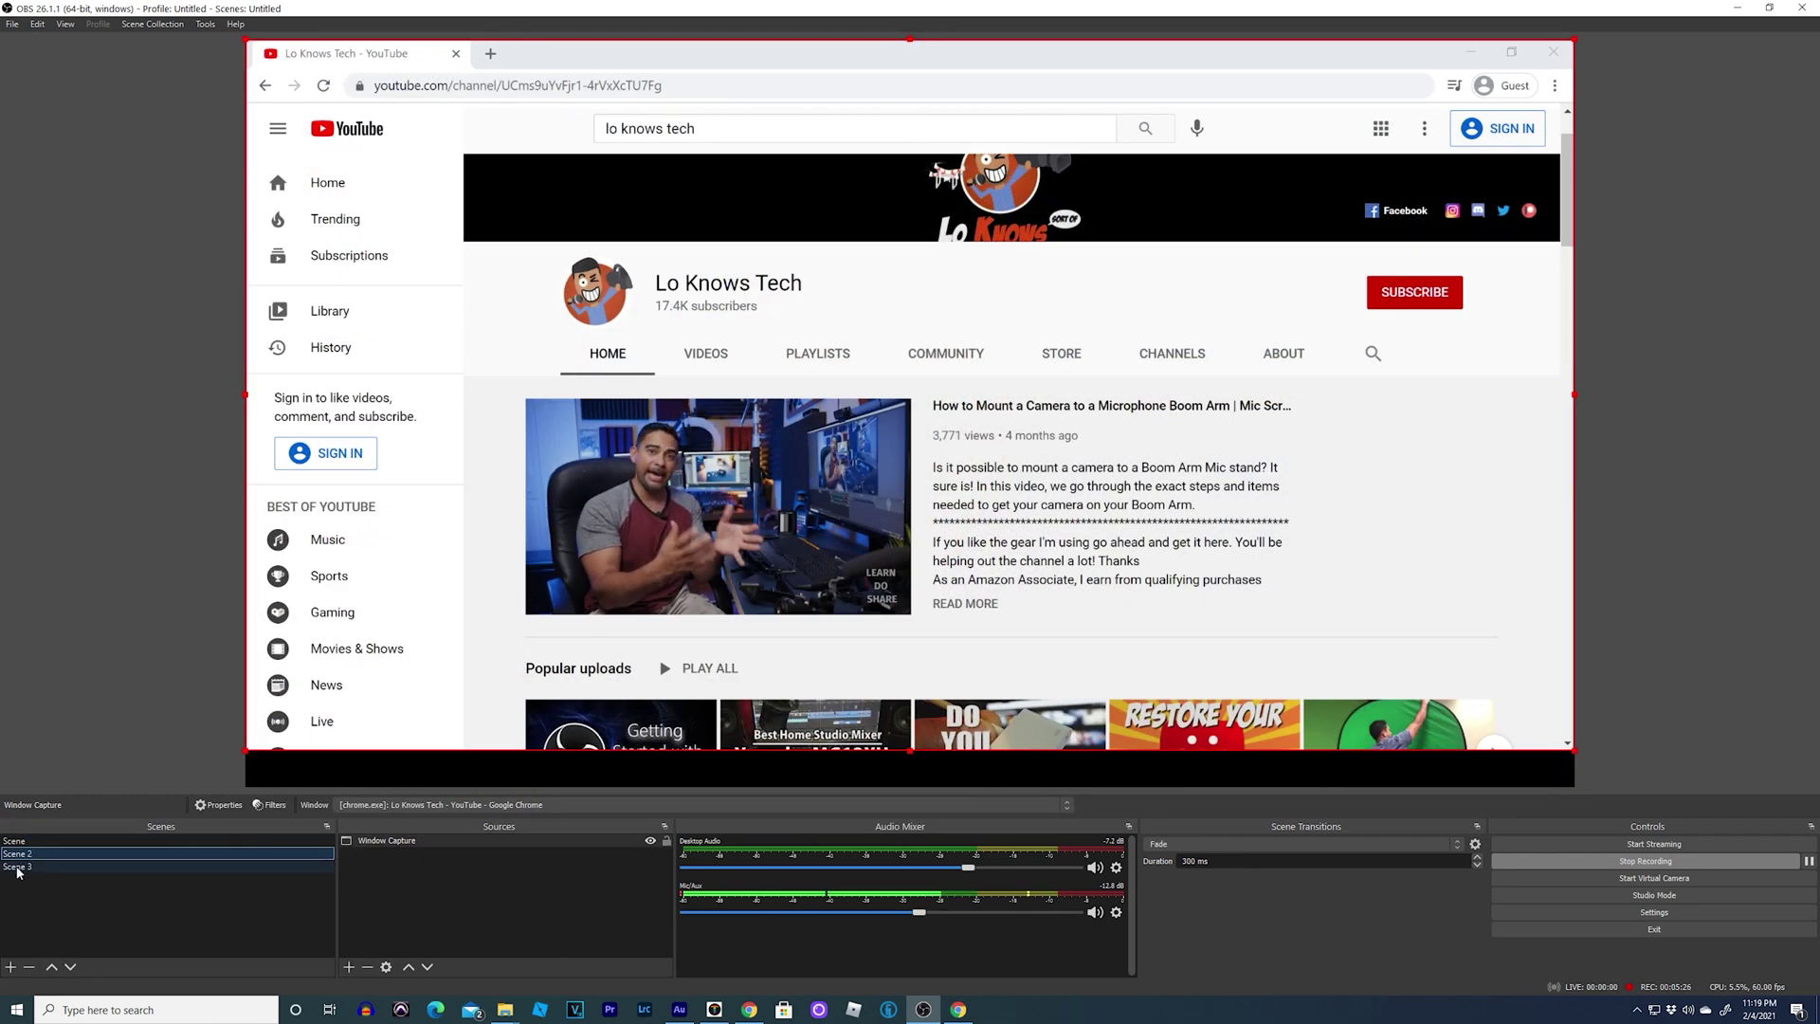
click(17, 866)
click(21, 853)
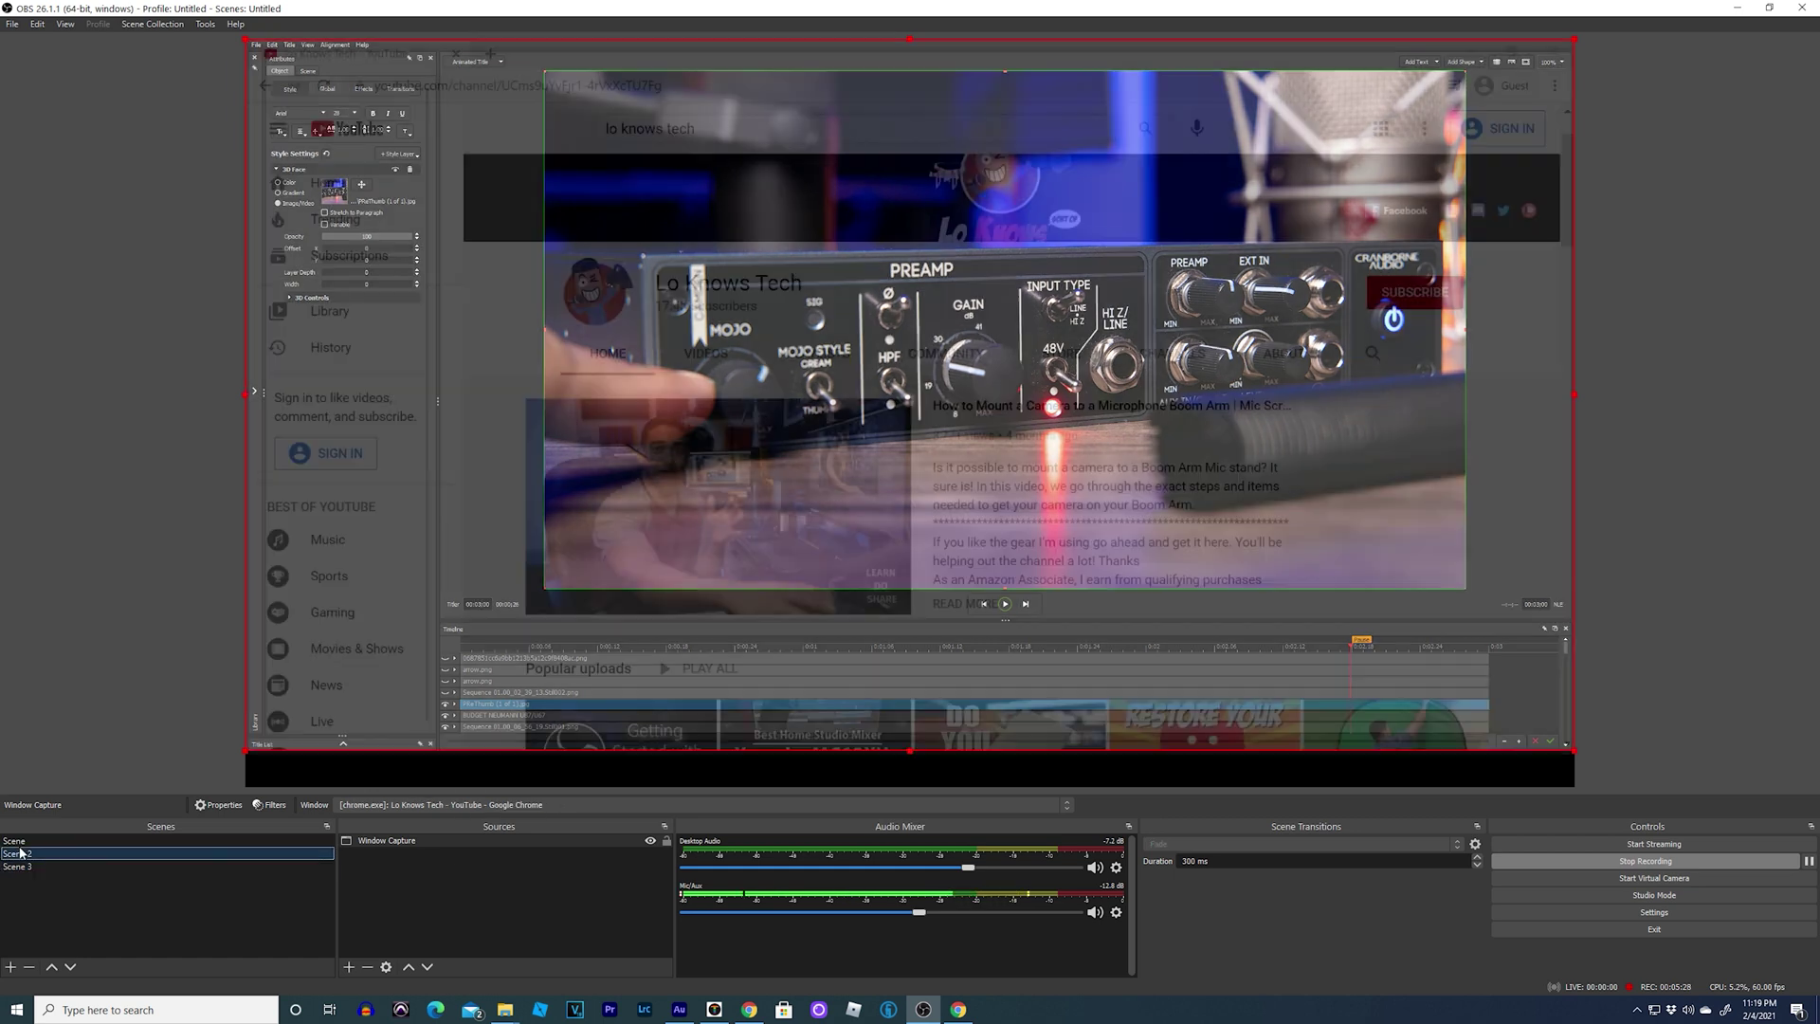
click(26, 842)
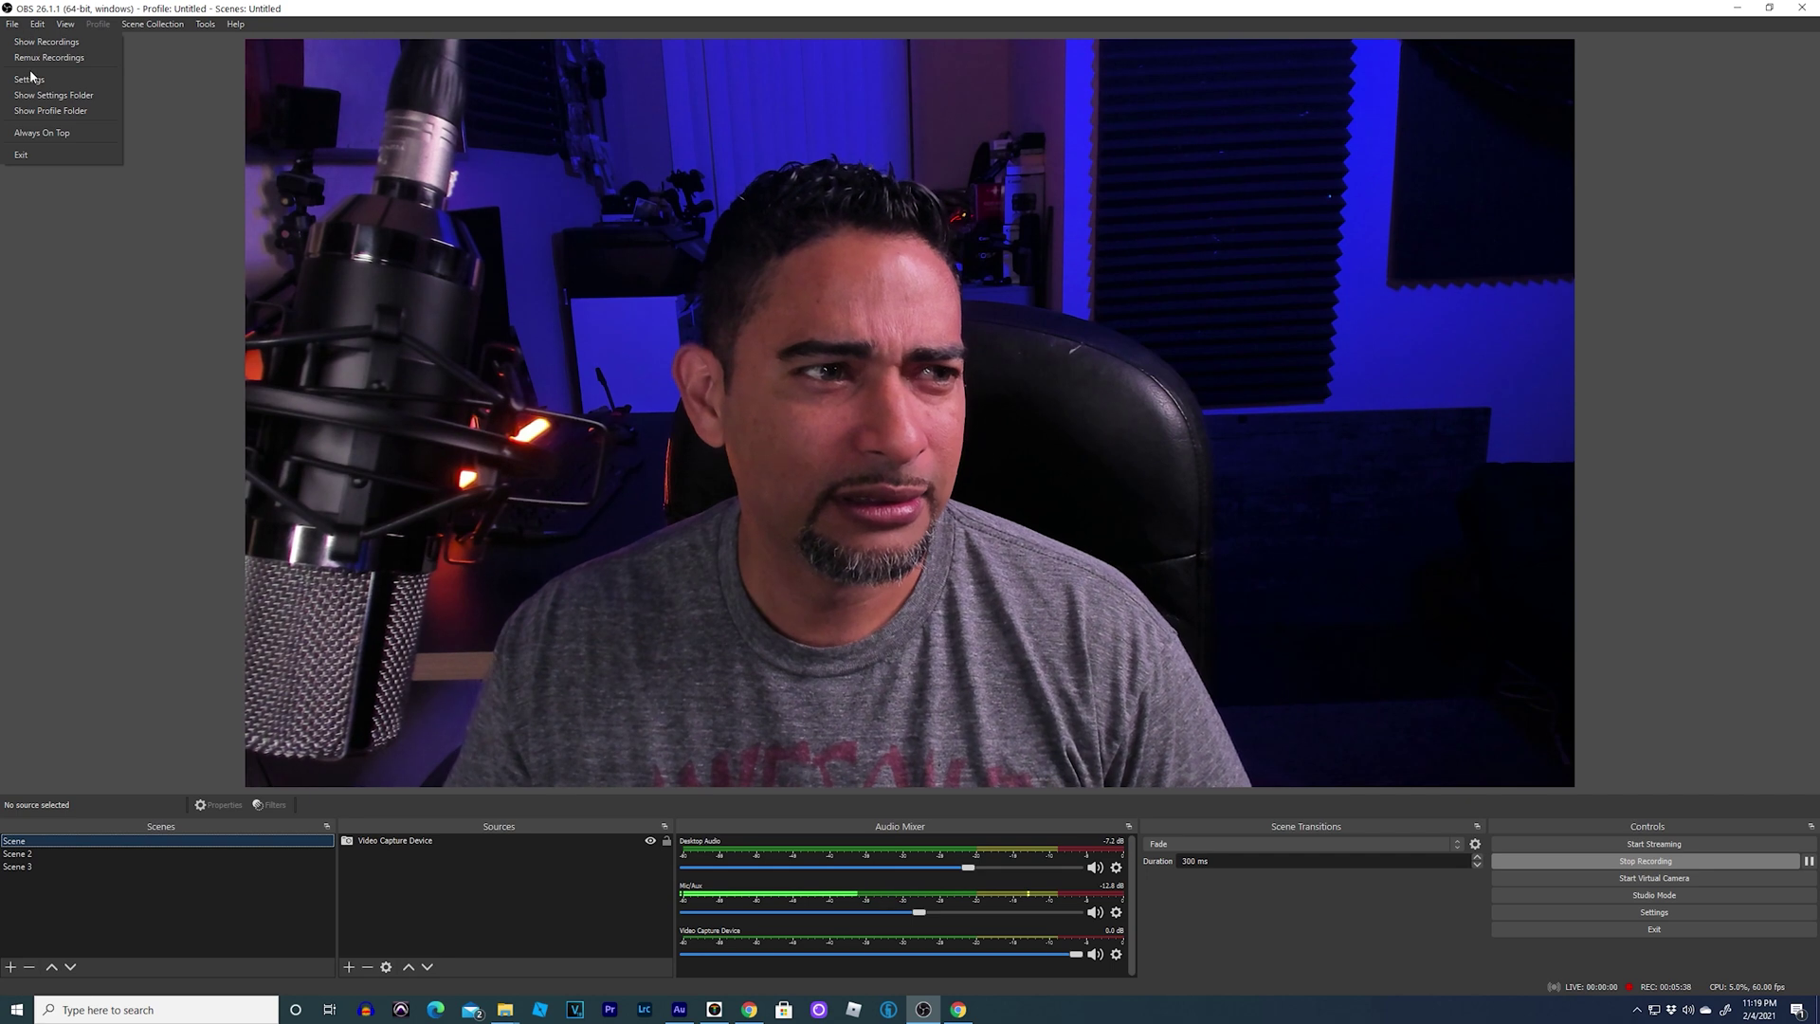
click(235, 24)
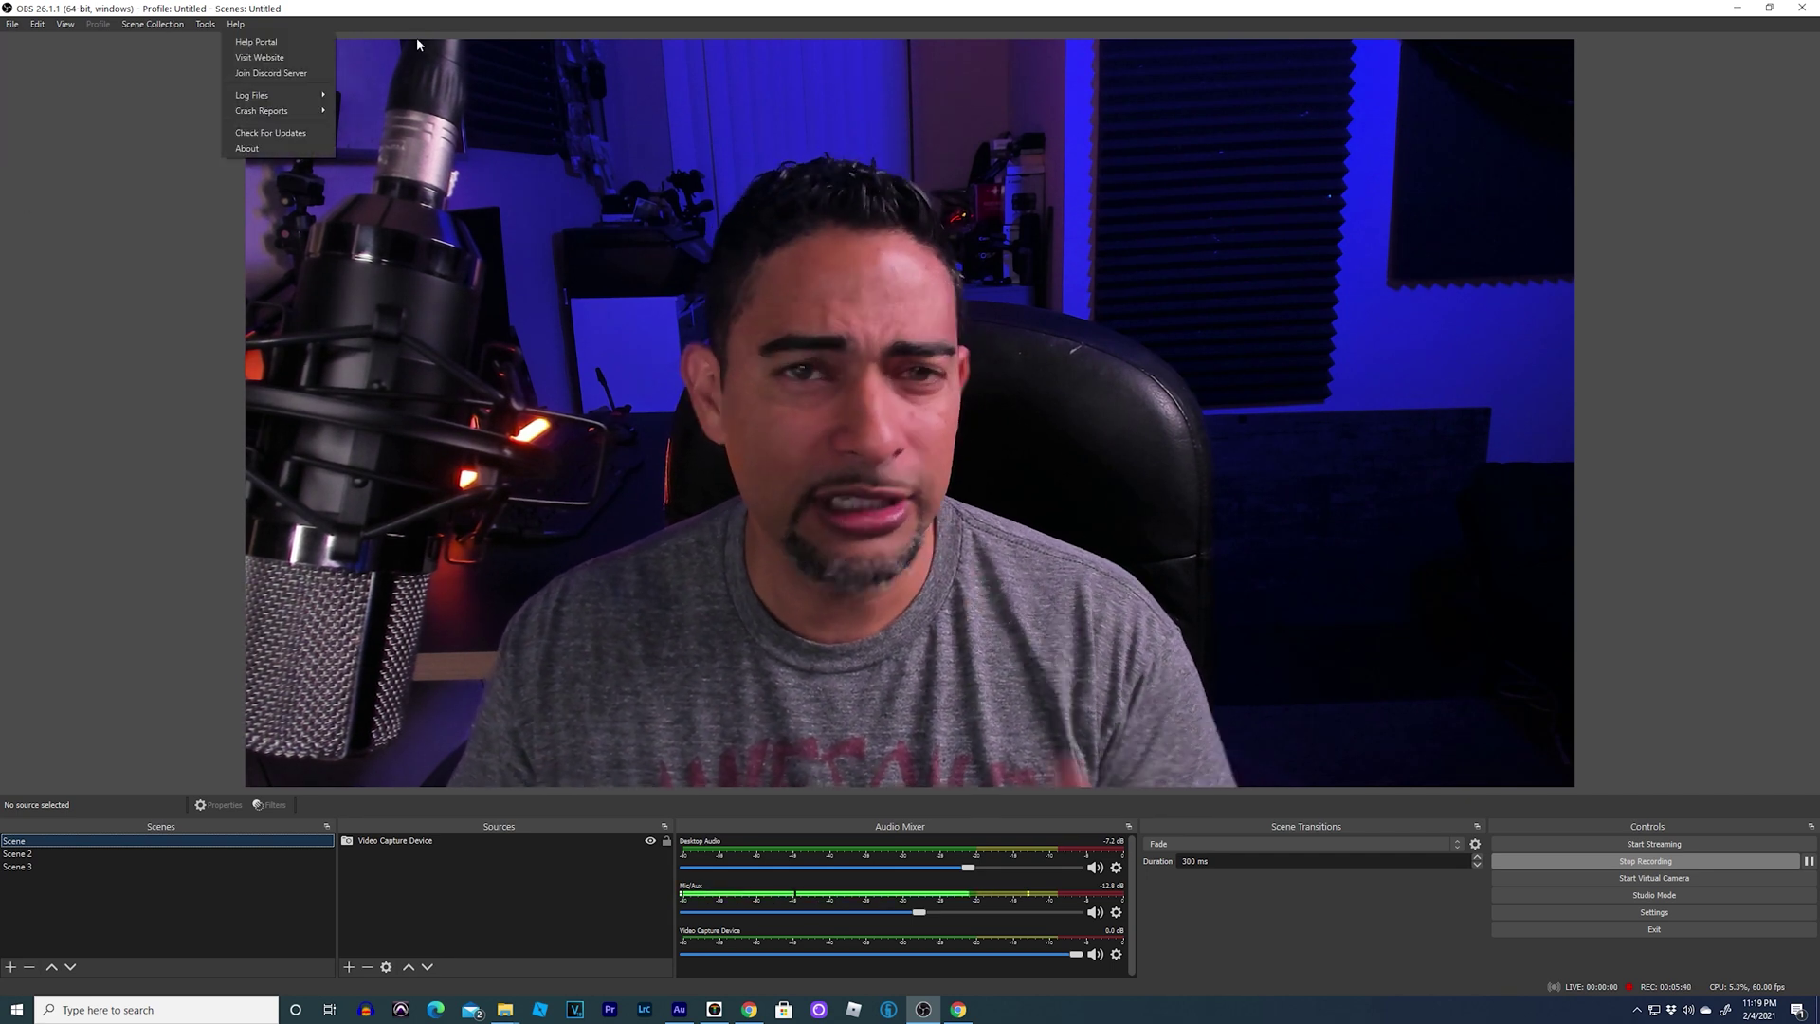
click(811, 415)
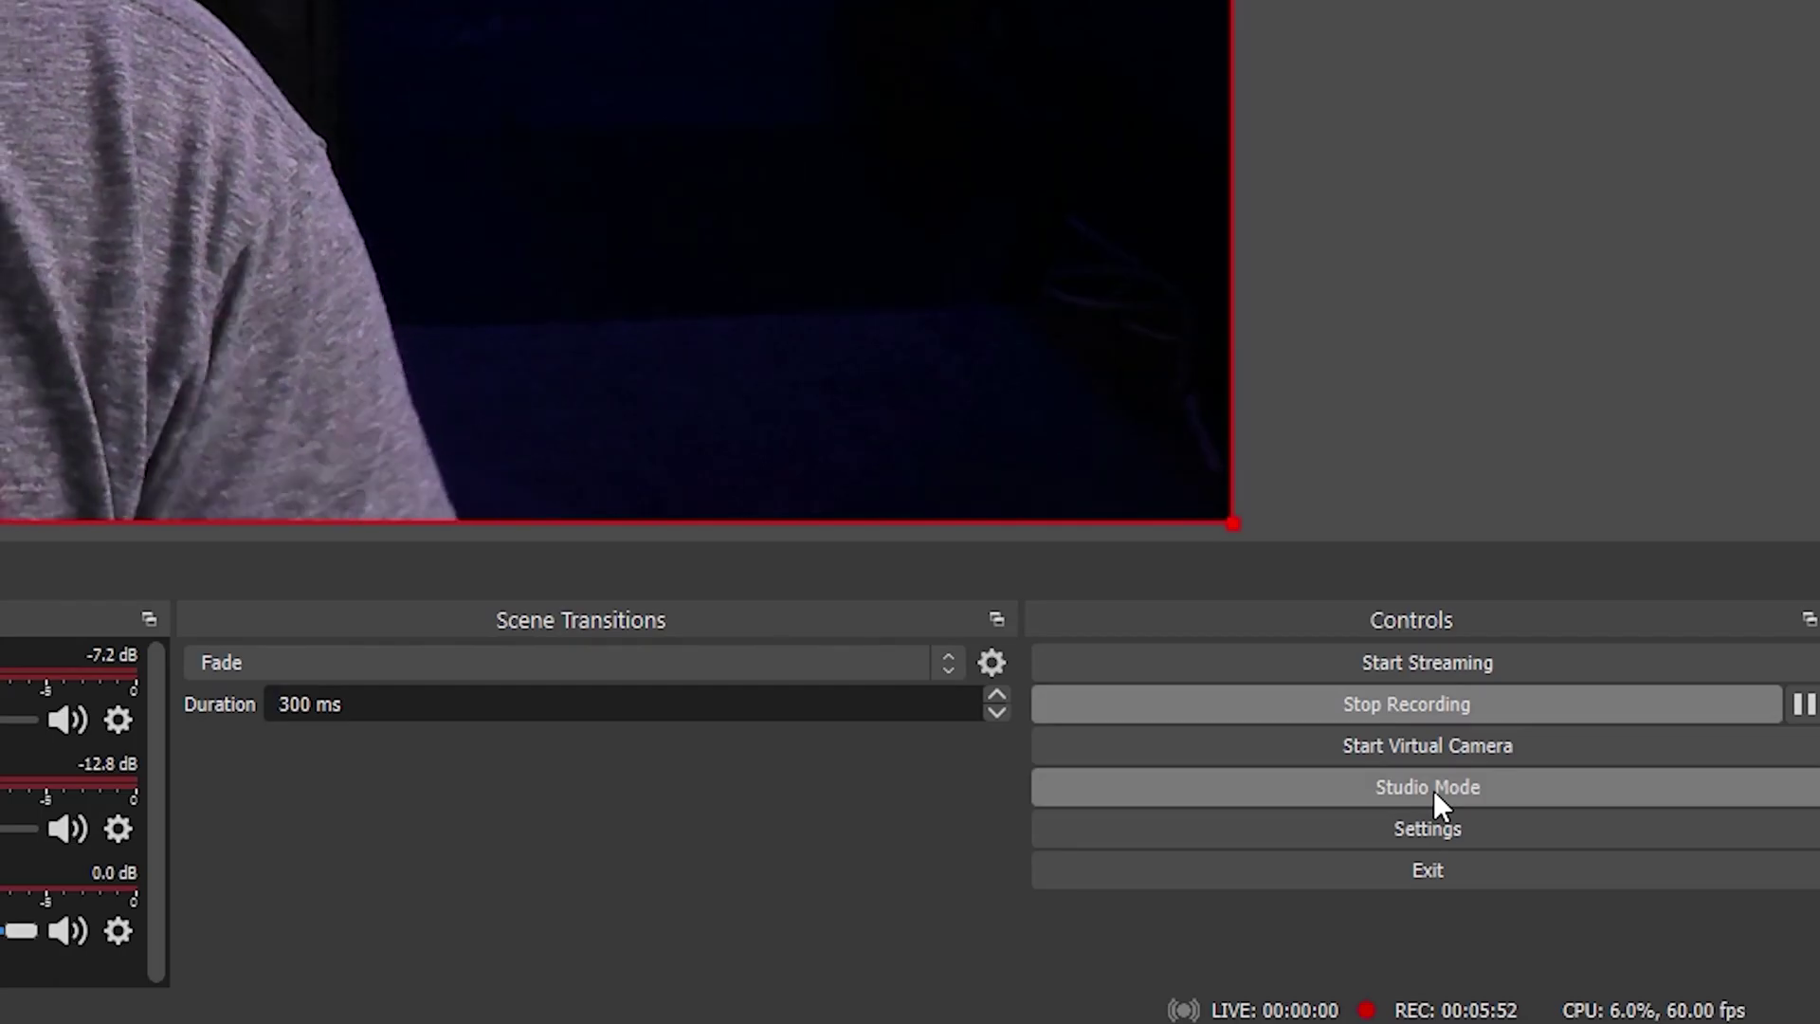
Turn on Studio Mode and load Scene 2 into the preview.
click(1433, 789)
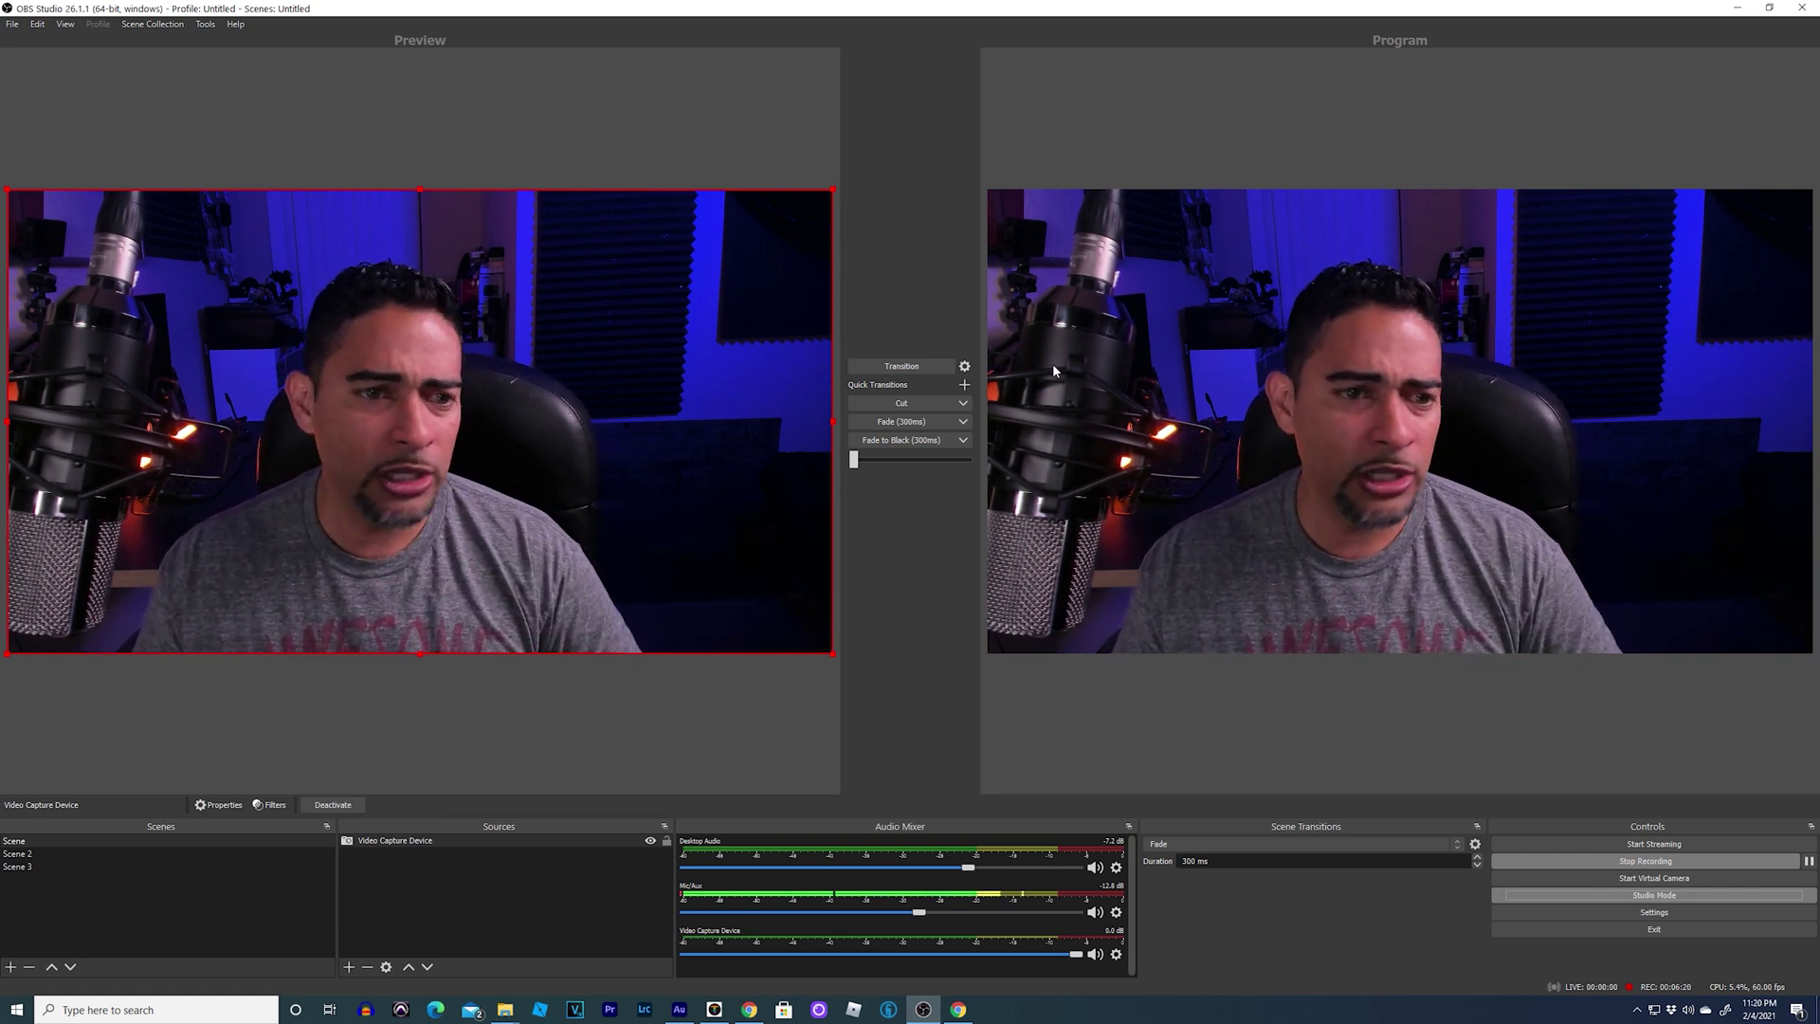
click(21, 854)
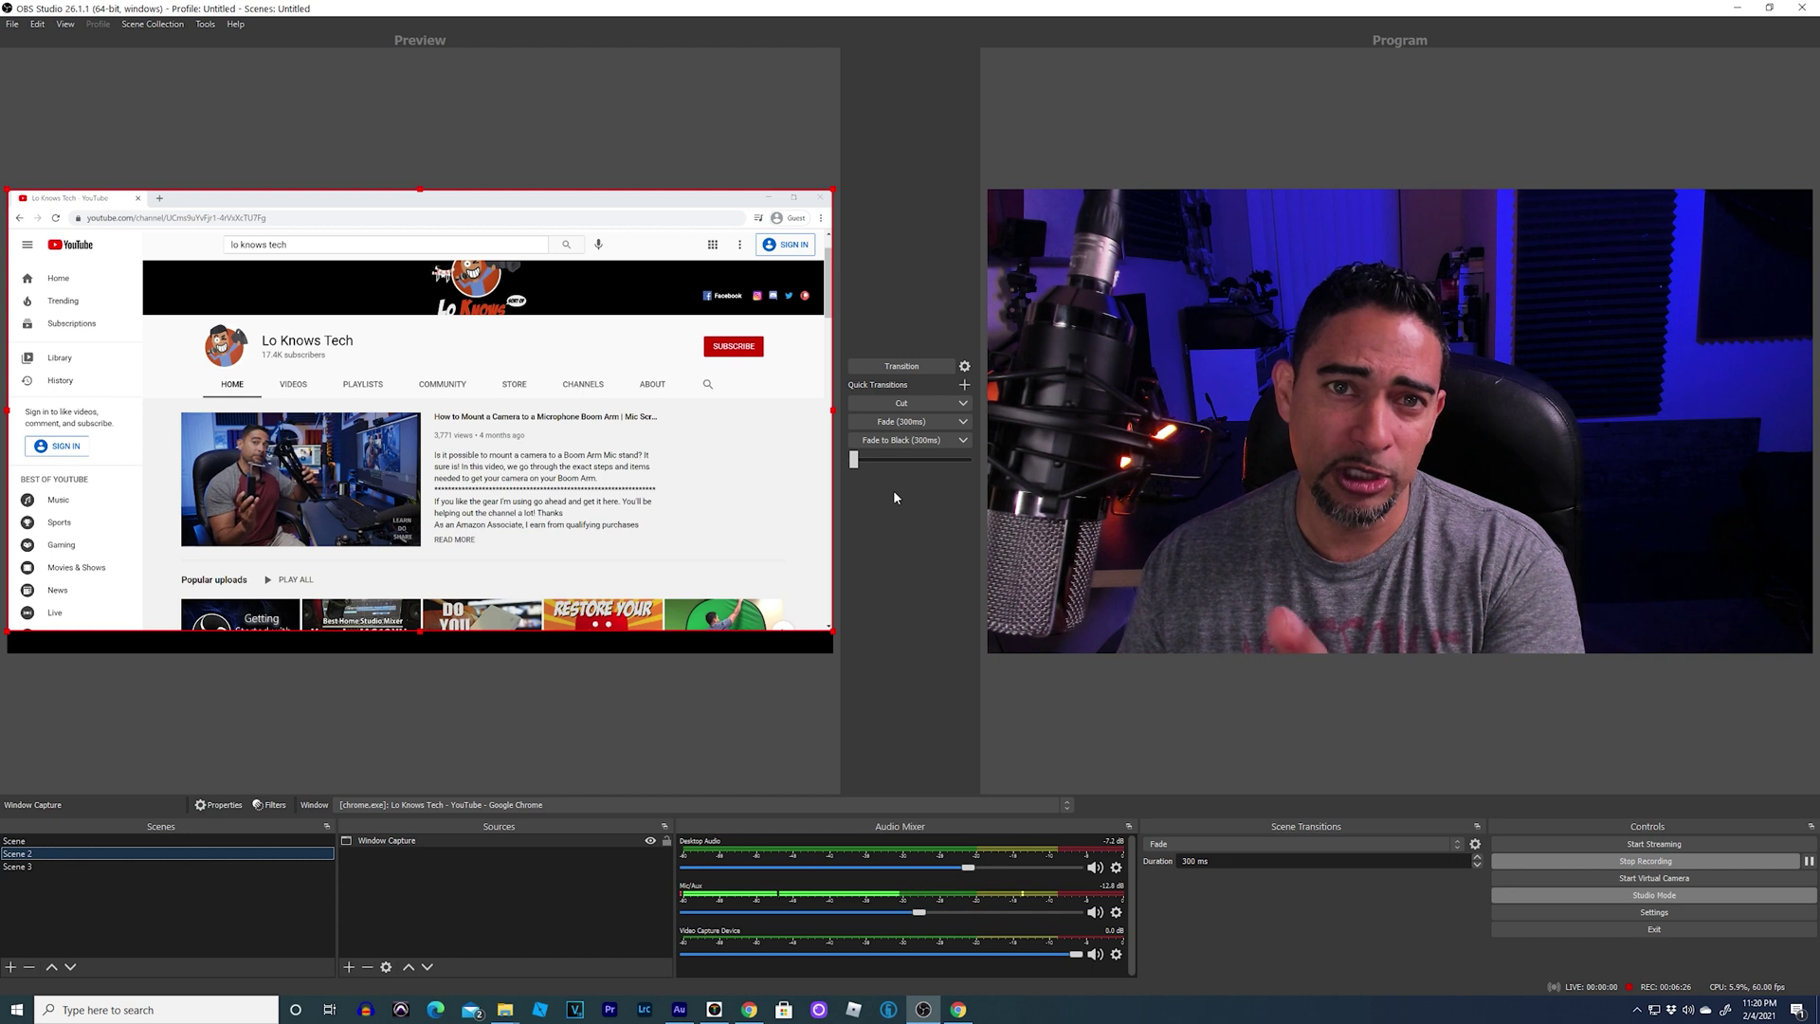
click(903, 367)
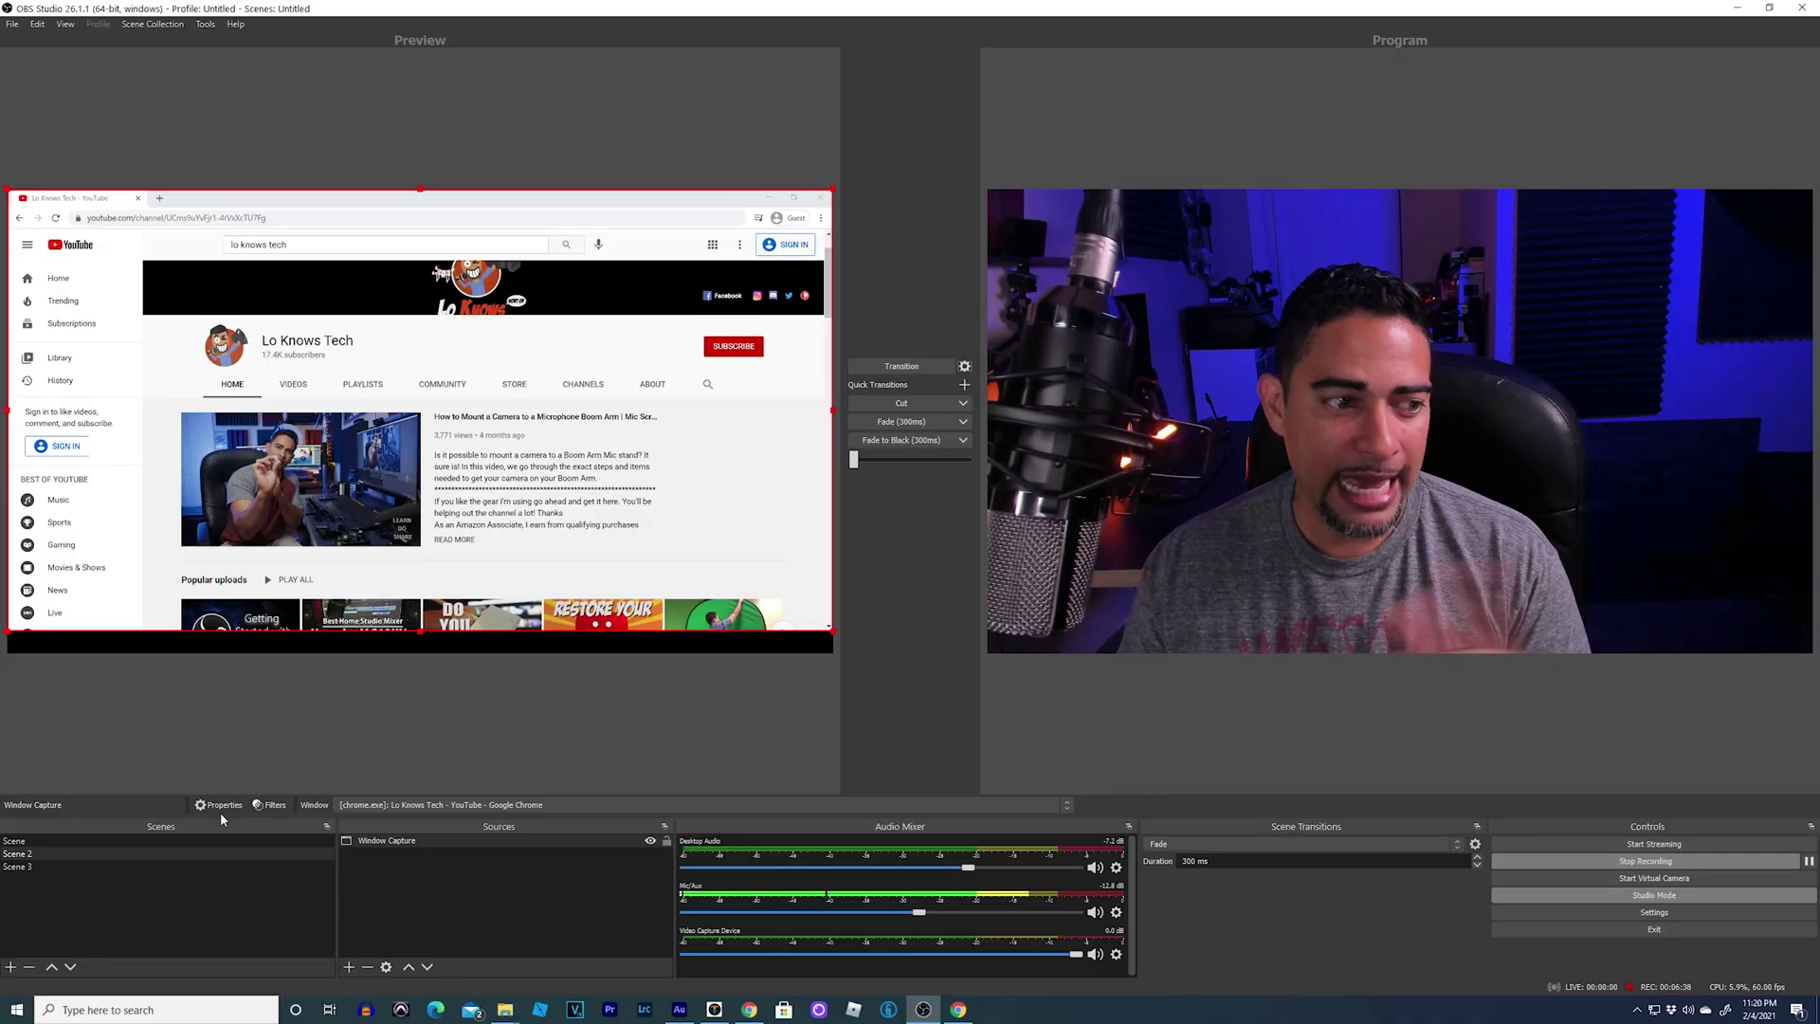
Load Scene 3 into the preview and transition it to the program output.
click(15, 867)
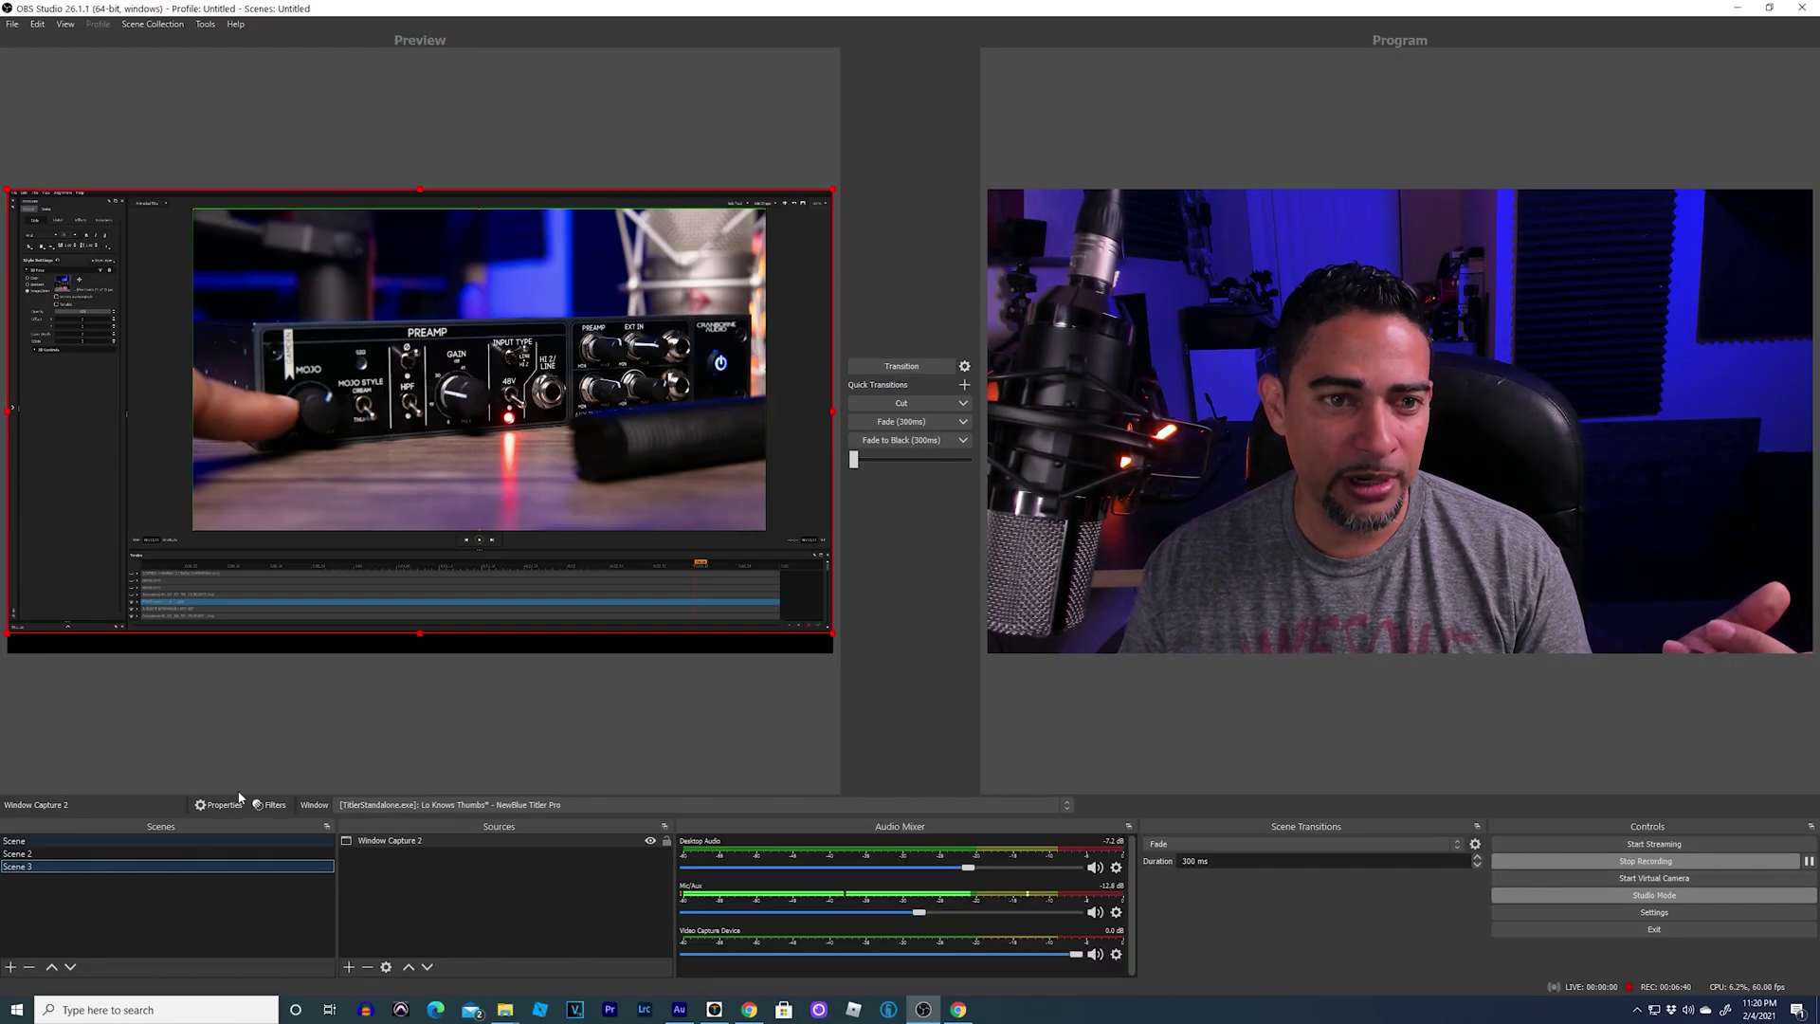
click(901, 367)
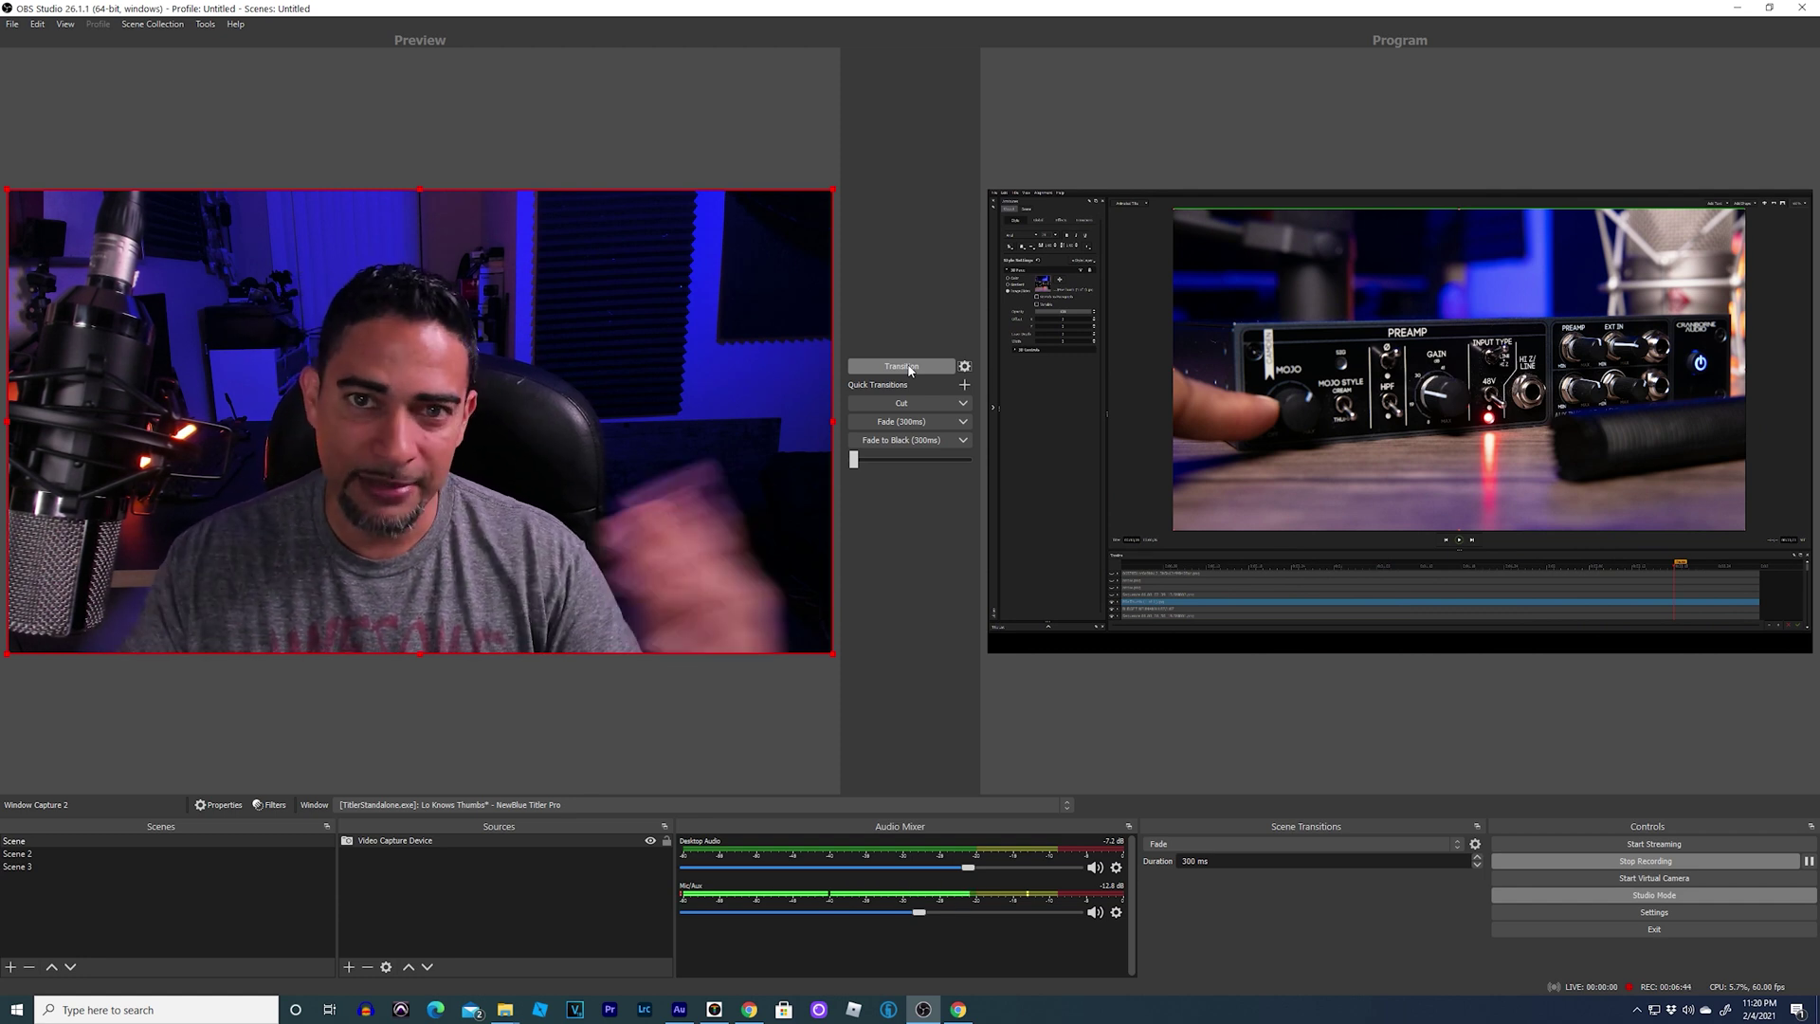
Transition the webcam scene from the preview to the program output.
click(908, 369)
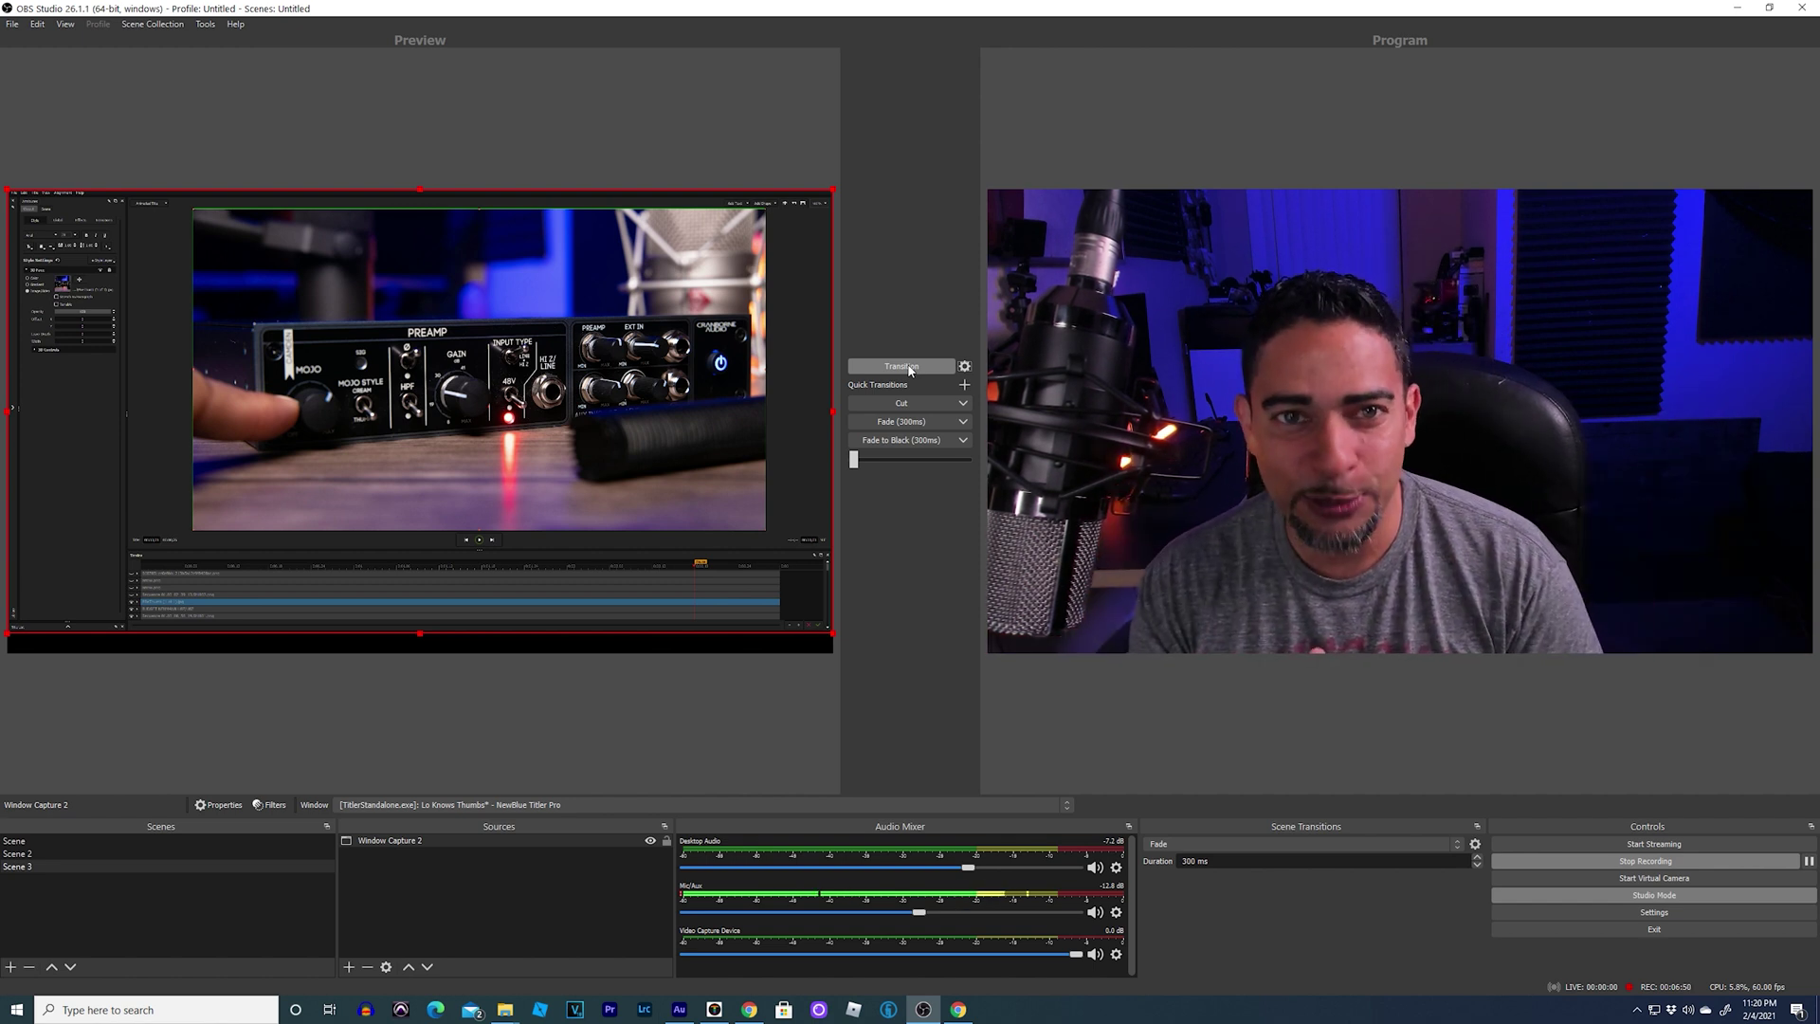
In the hotkey settings, assign Num 2 to switching to Scene 2 and Num 3 to switching to Scene 3.
click(12, 24)
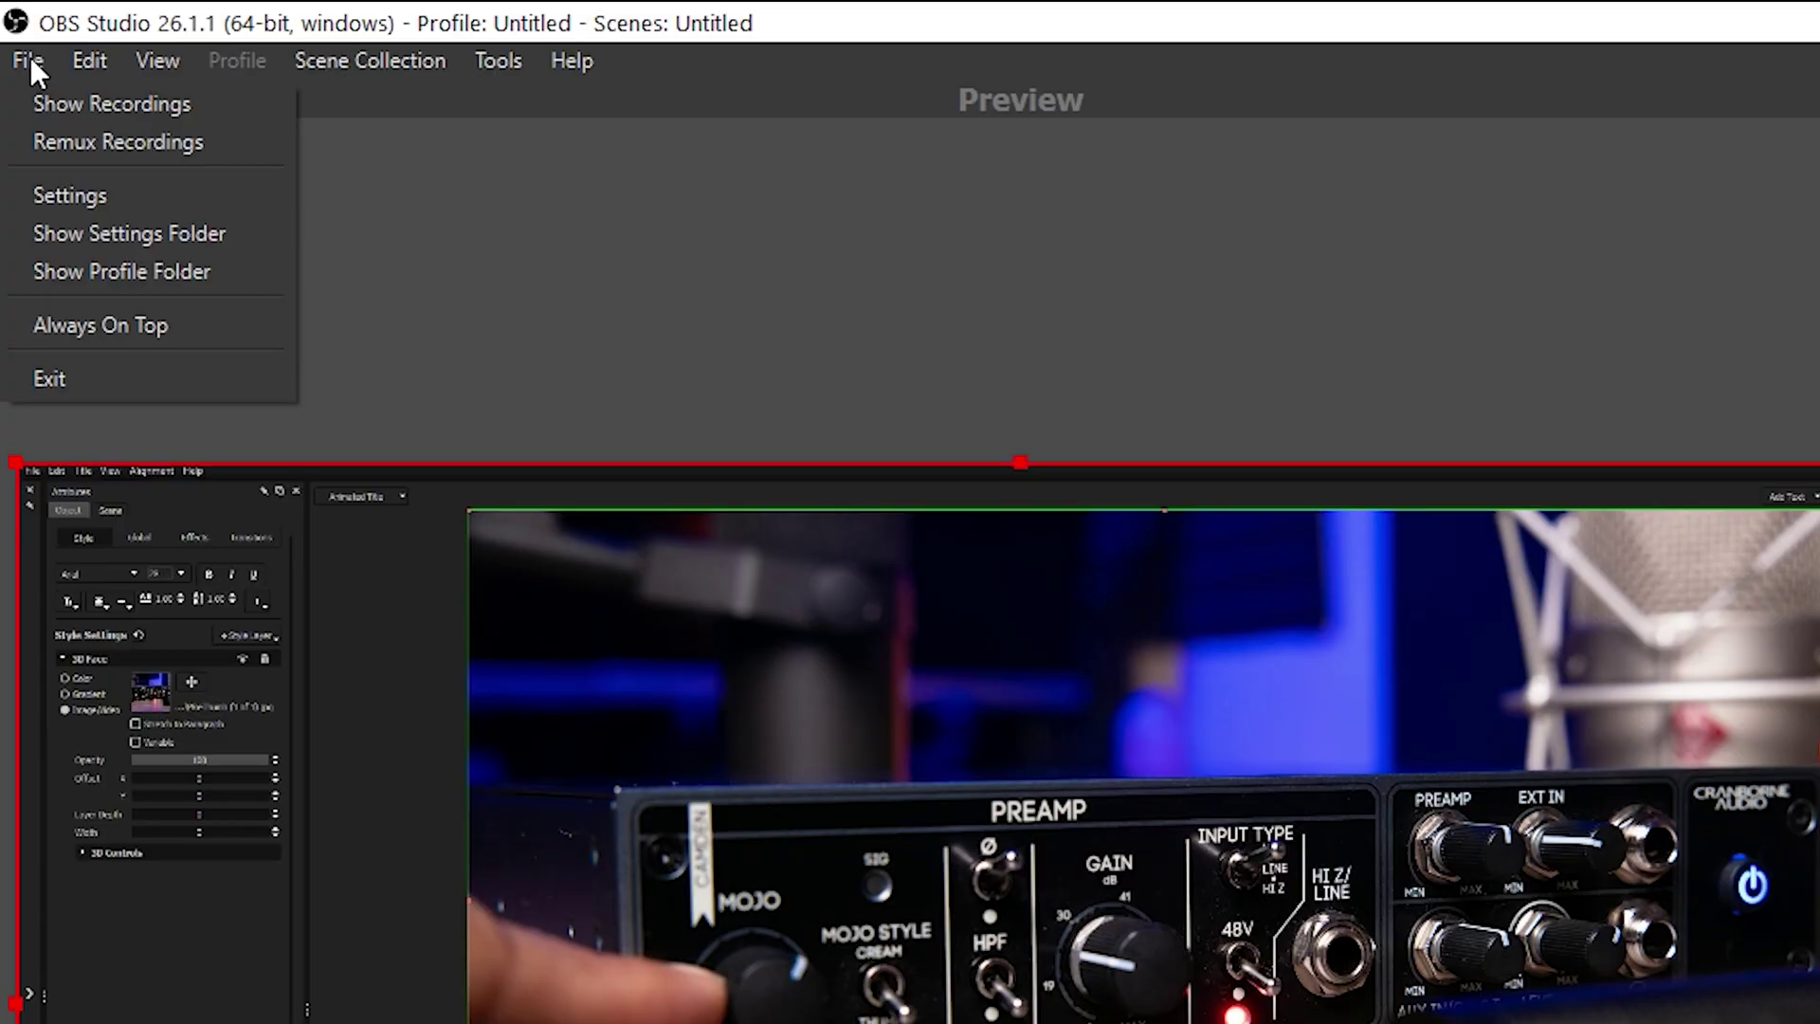
click(70, 191)
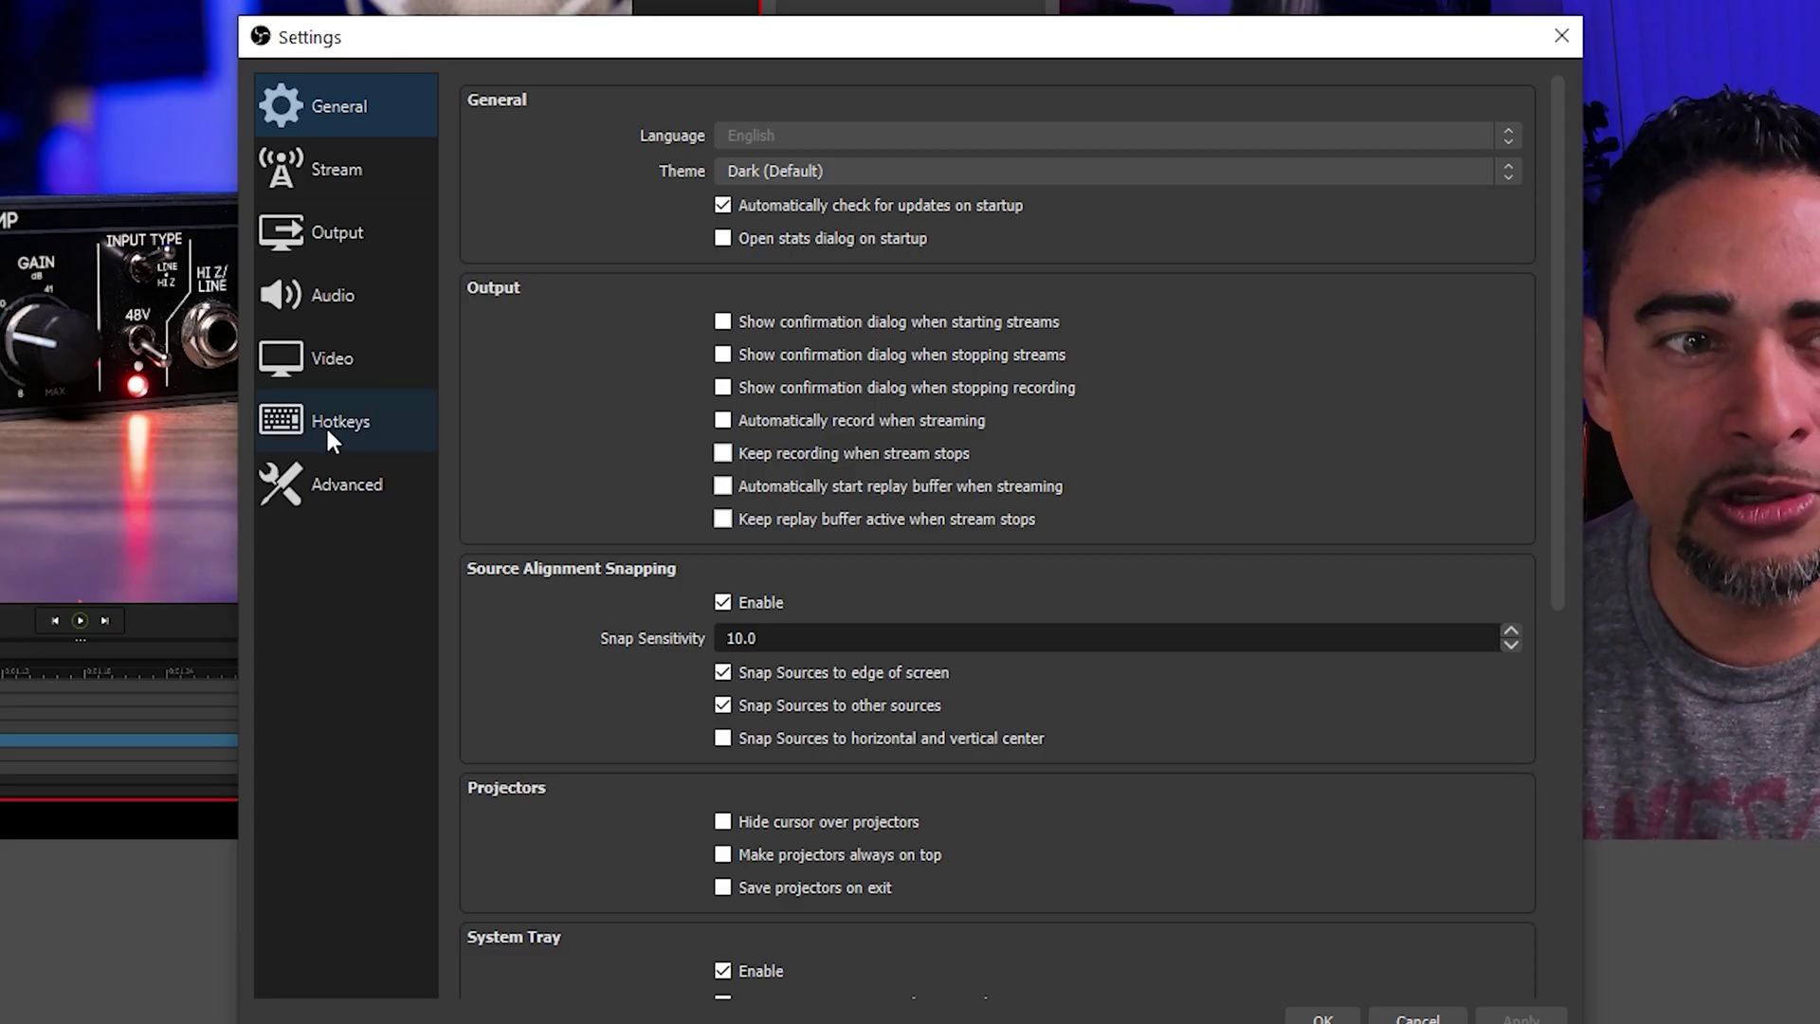
click(326, 425)
drag(1553, 269, 1564, 468)
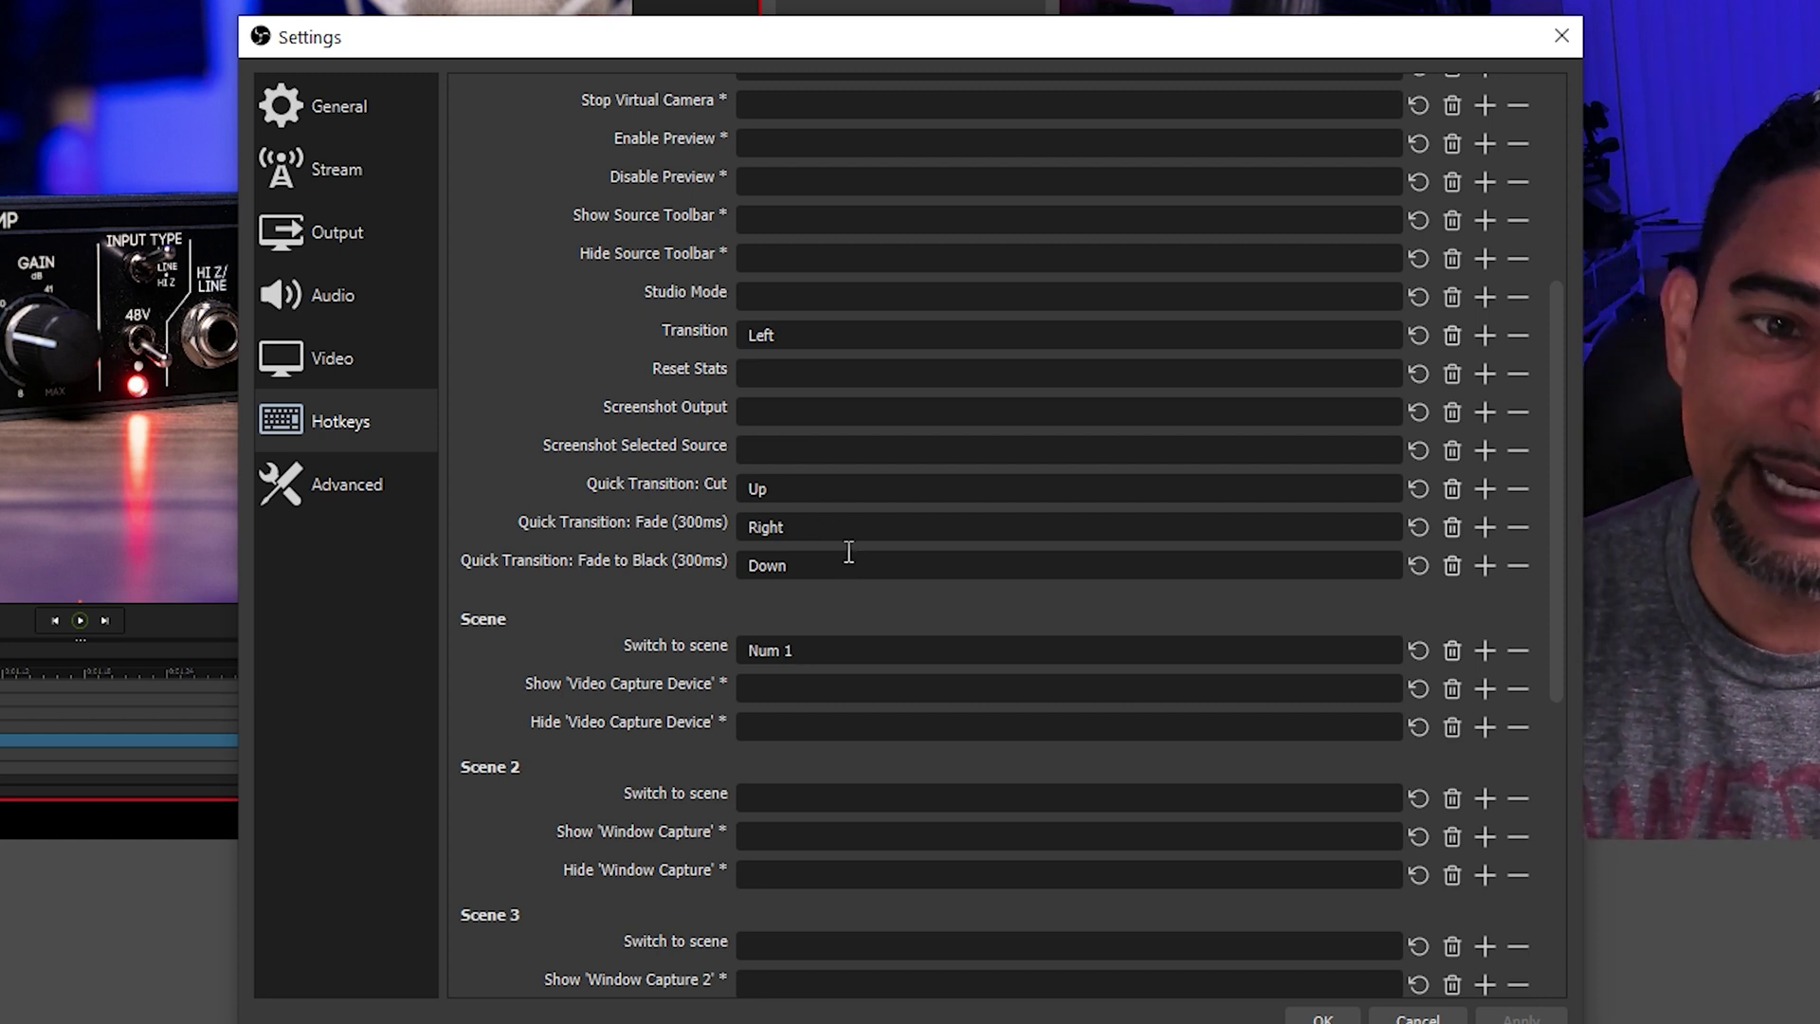
scroll(872, 534, down, 1)
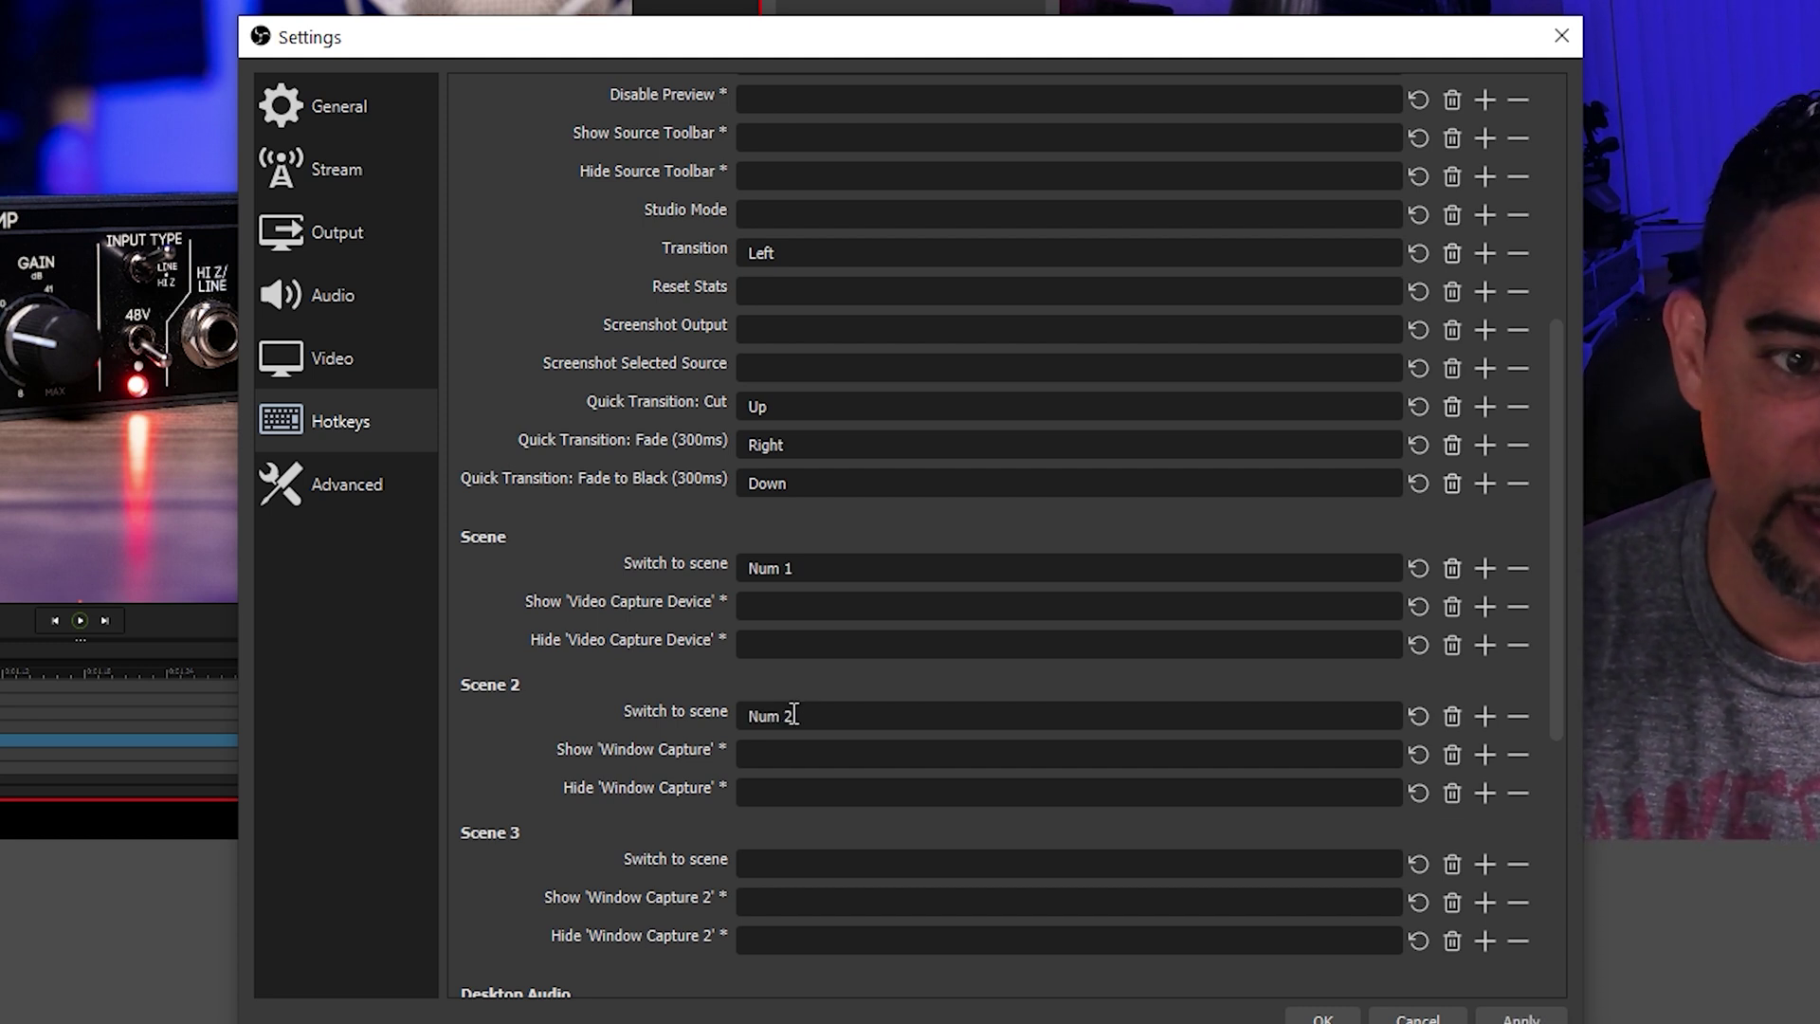
scroll(798, 749, down, 1)
click(790, 783)
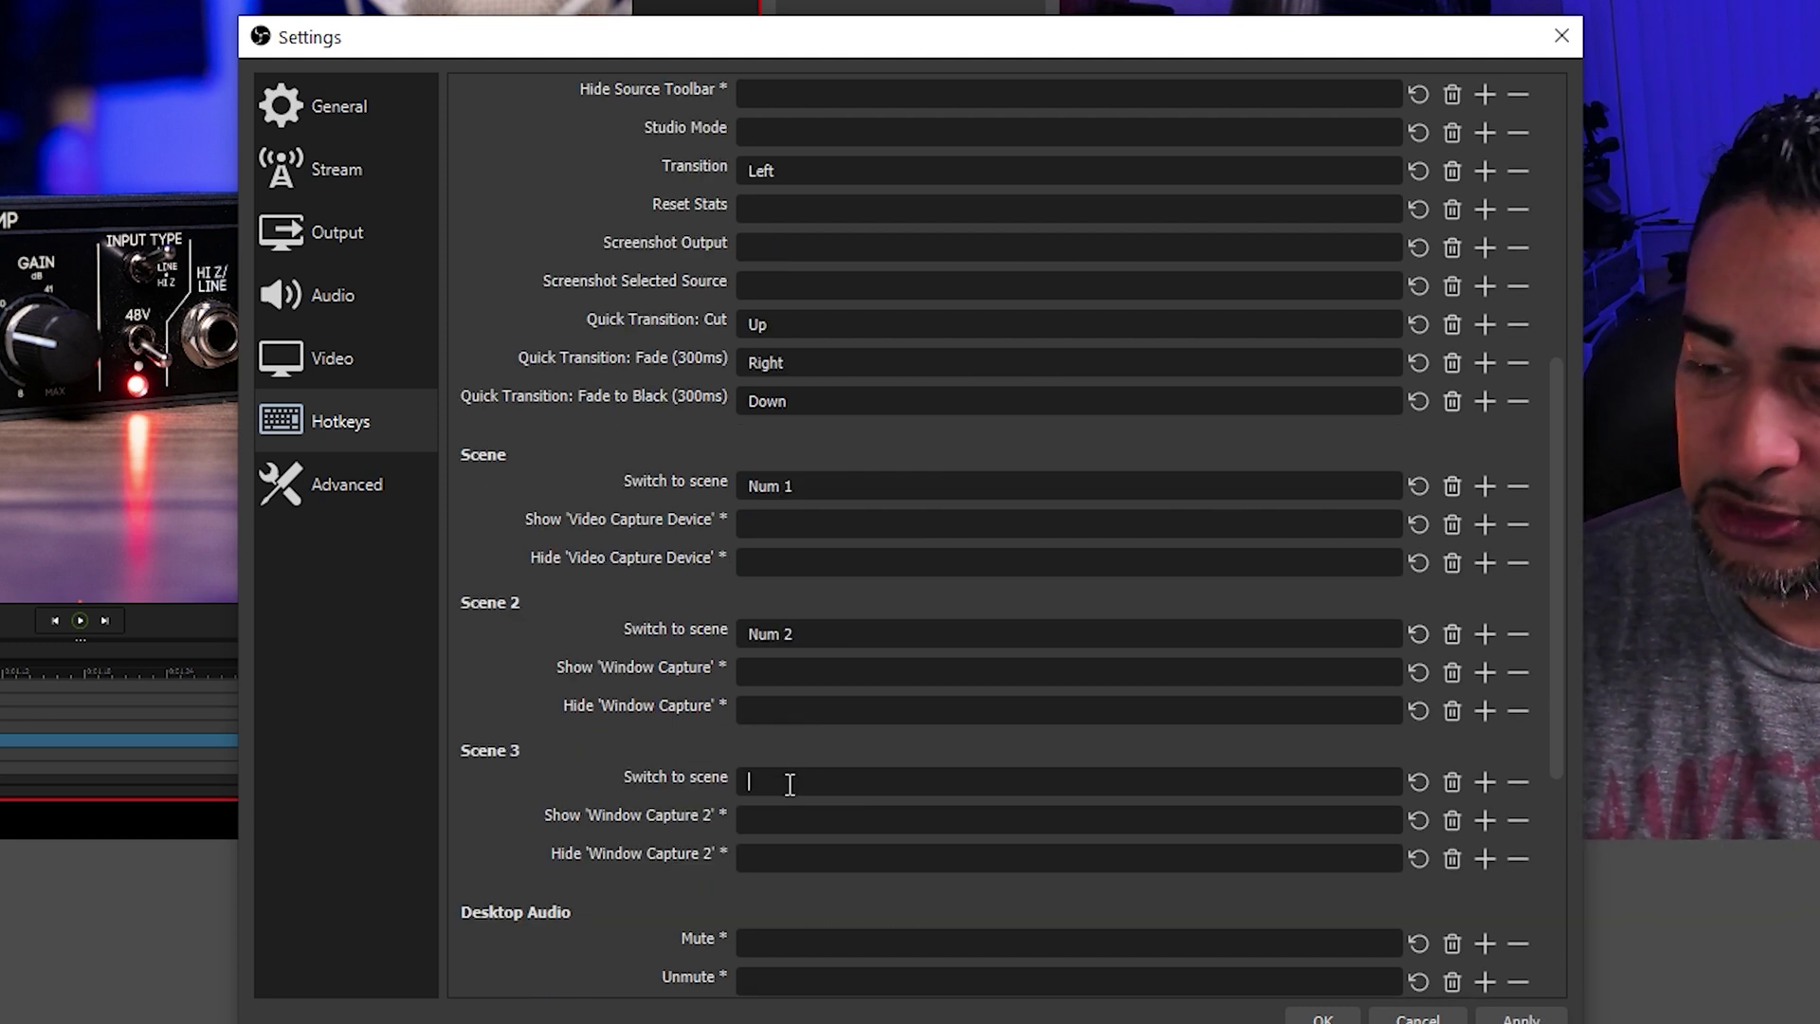
scroll(1113, 394, down, 6)
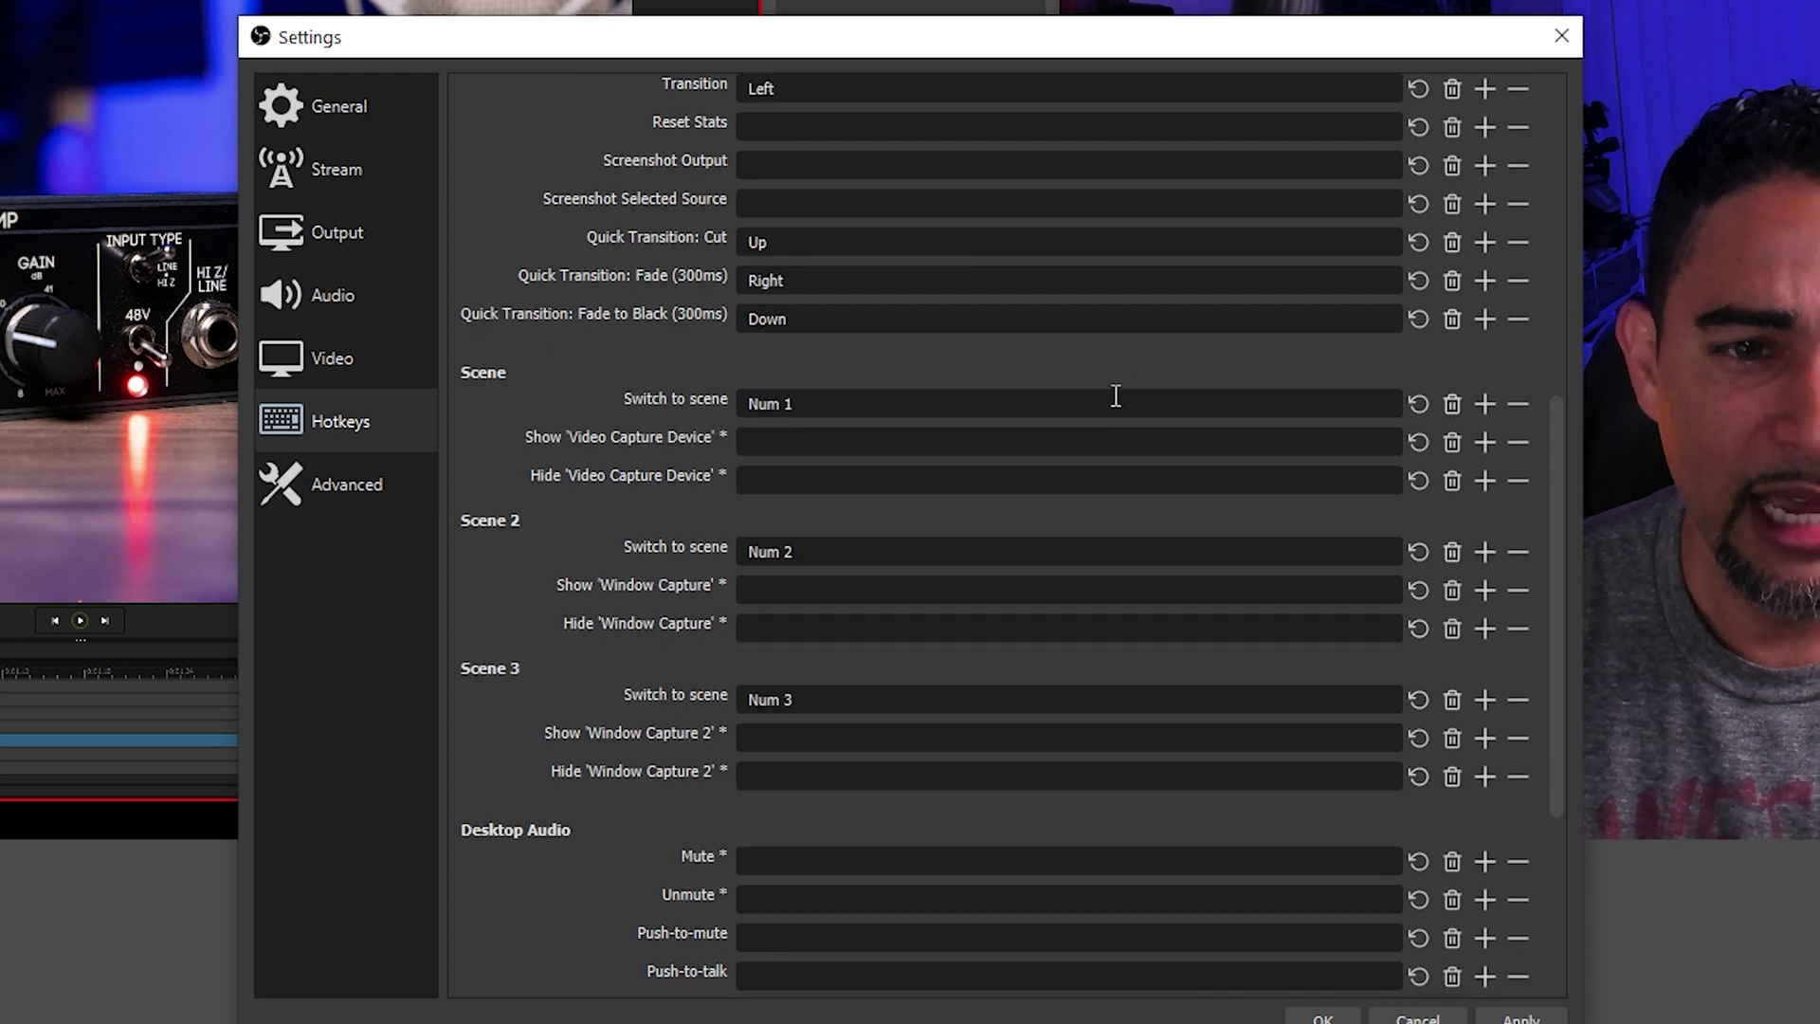
Look through the available hotkeys for streaming, recording, the virtual camera, Studio Mode and transitions.
scroll(1069, 868, up, 12)
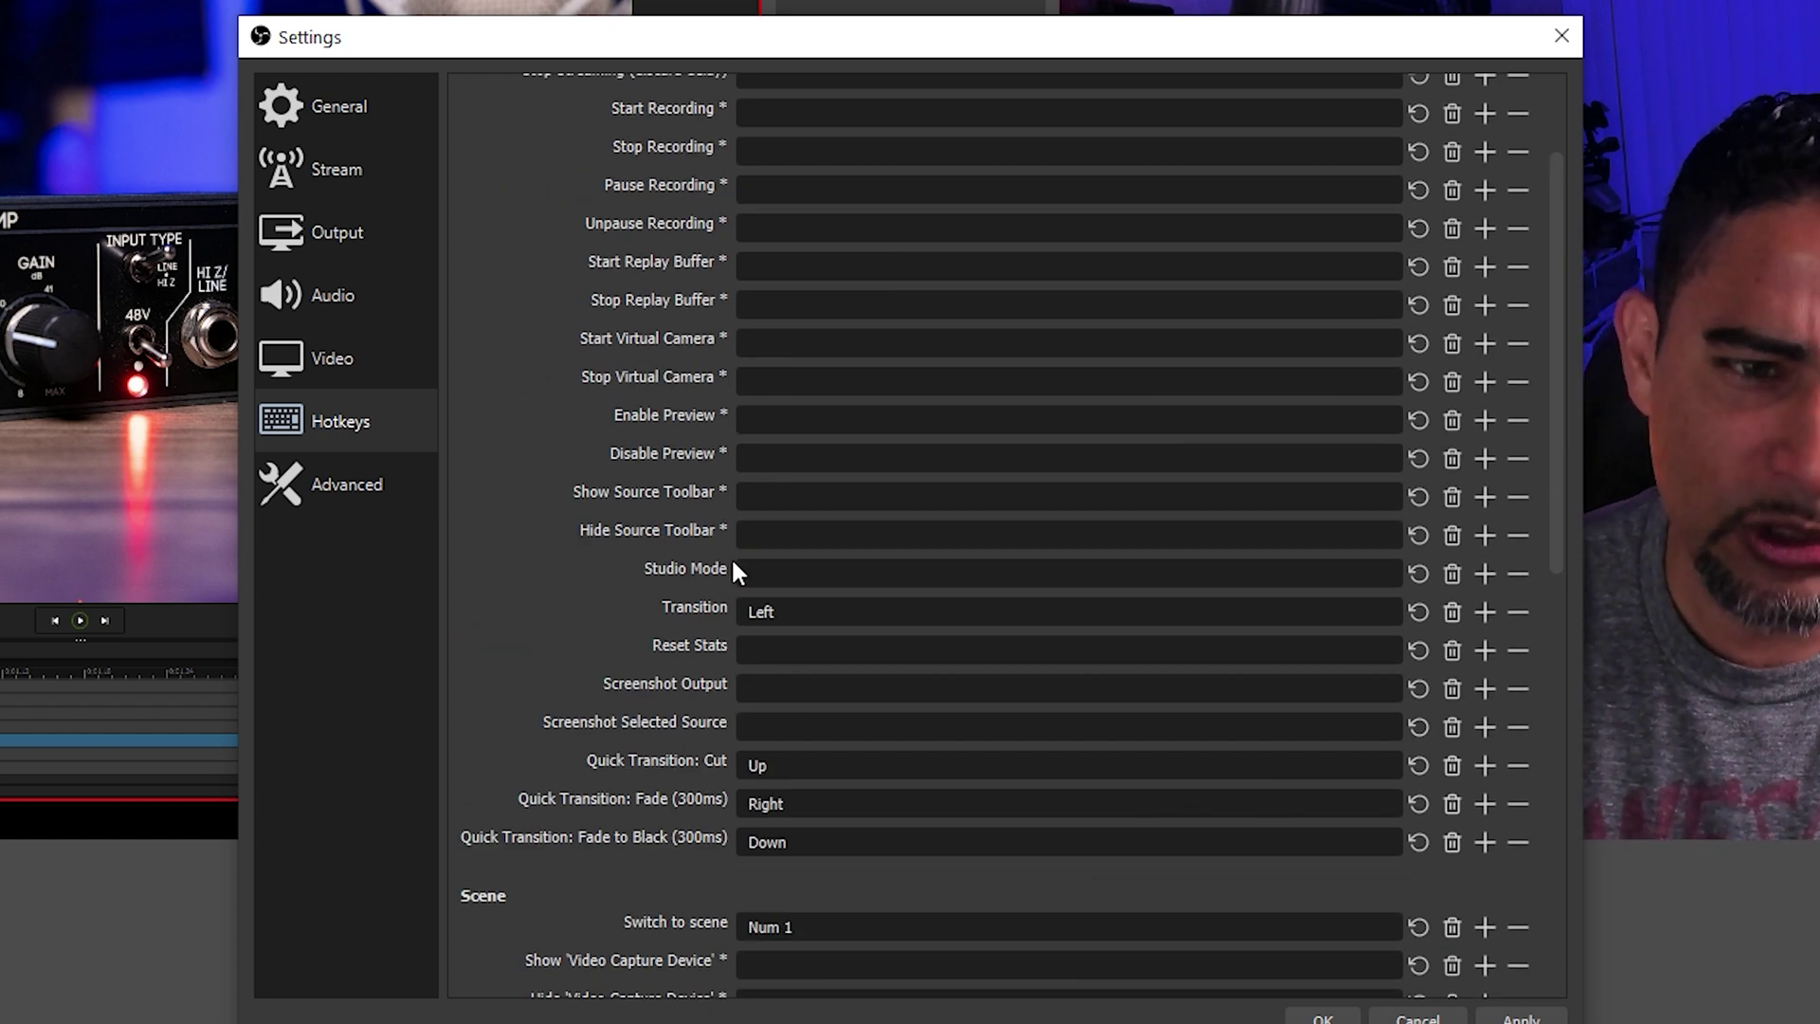
scroll(743, 462, up, 2)
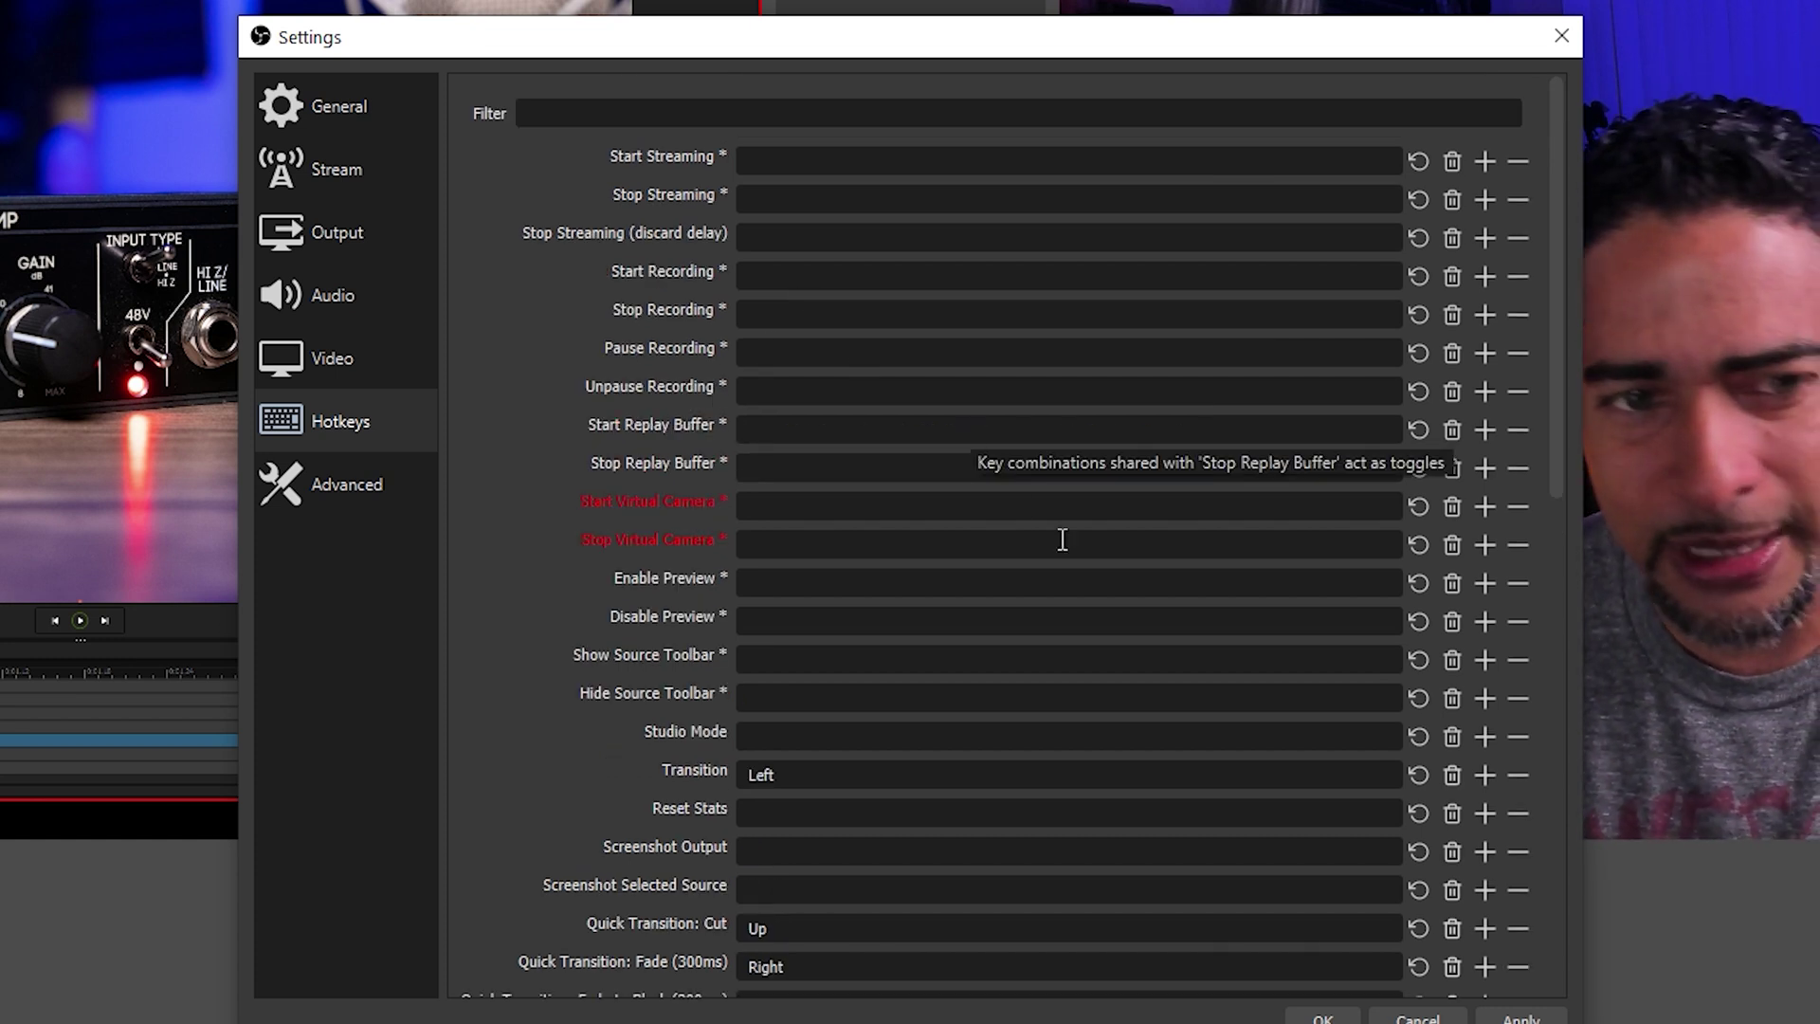
scroll(1255, 662, down, 1)
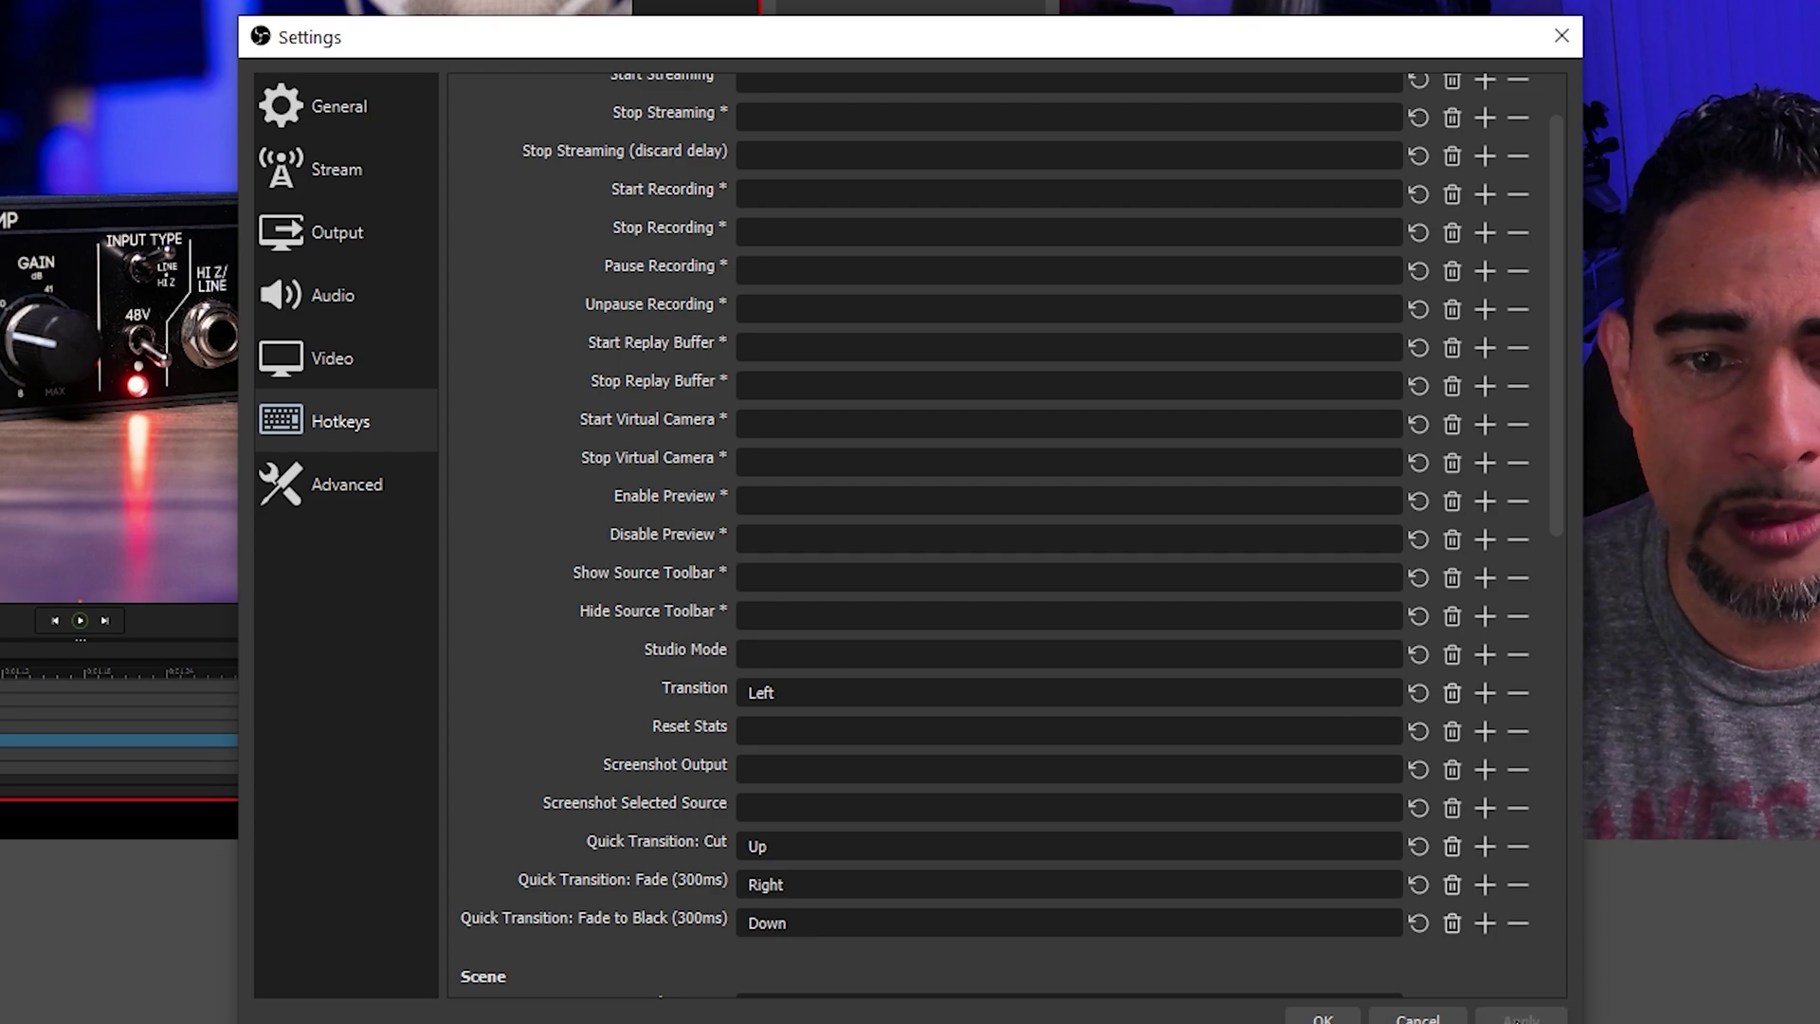
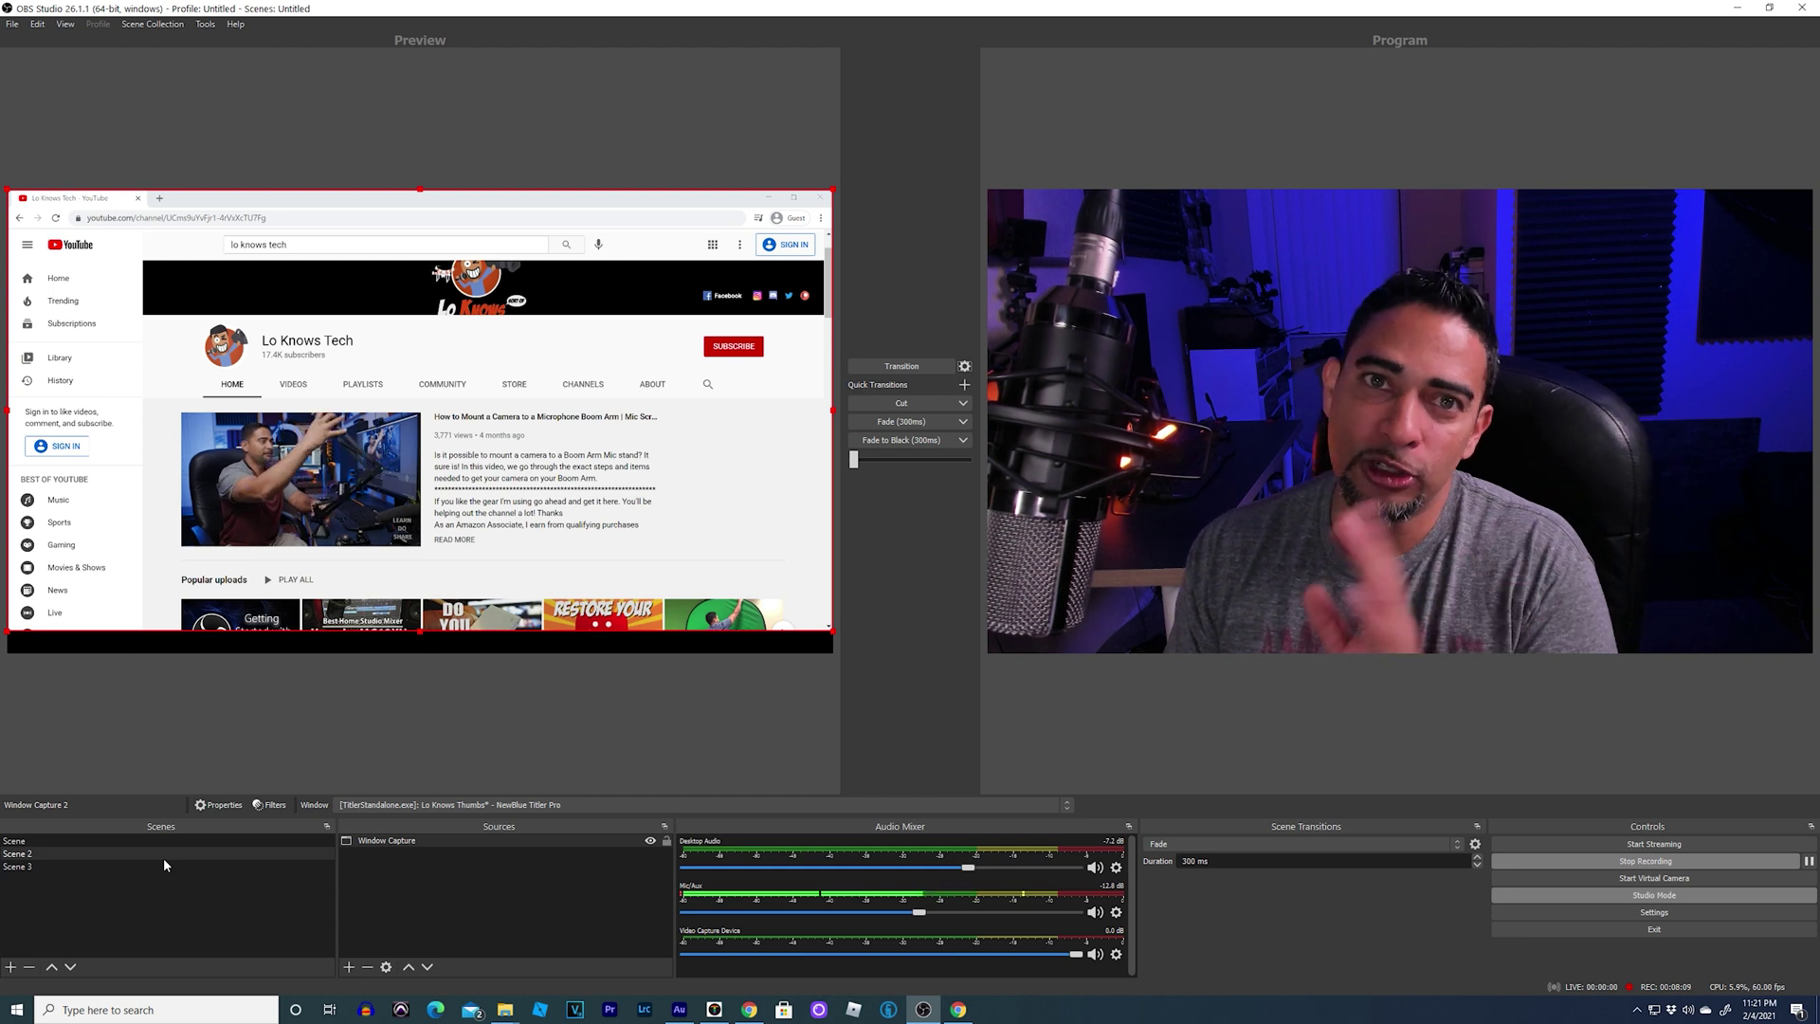
Transition Scene 2 to the program output, and switch the output back to the webcam scene.
key(space)
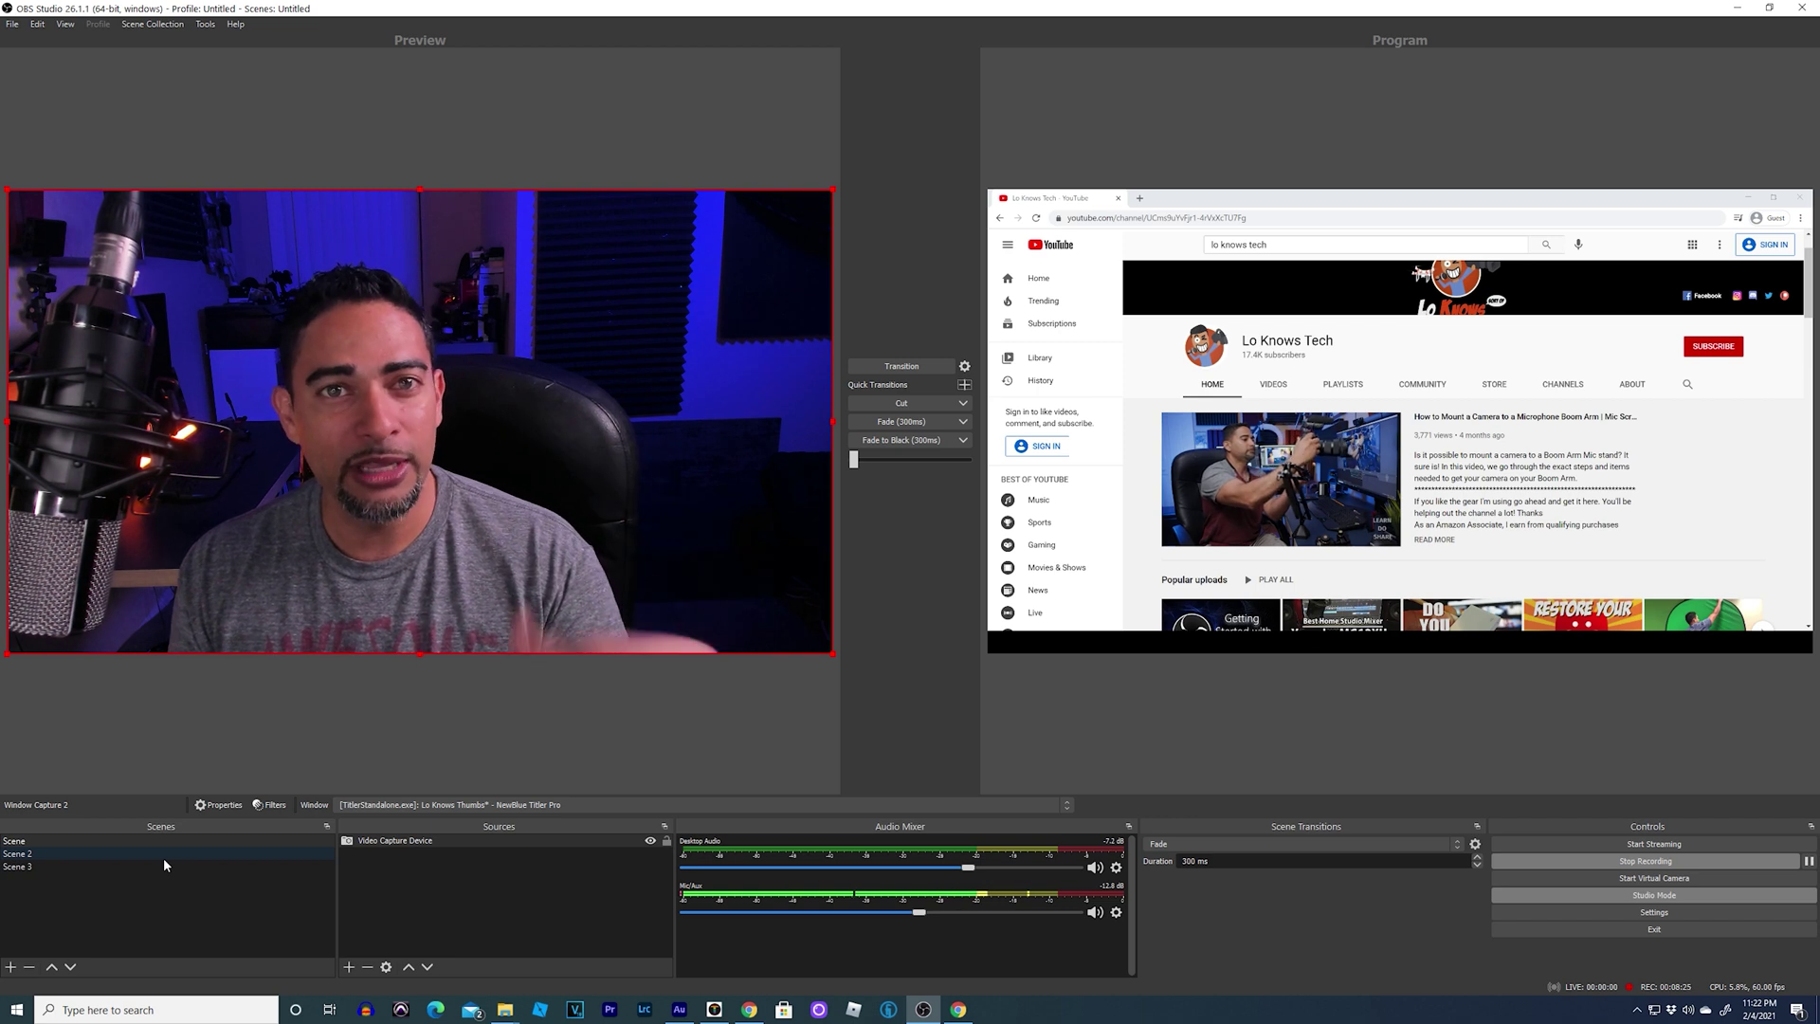
key(space)
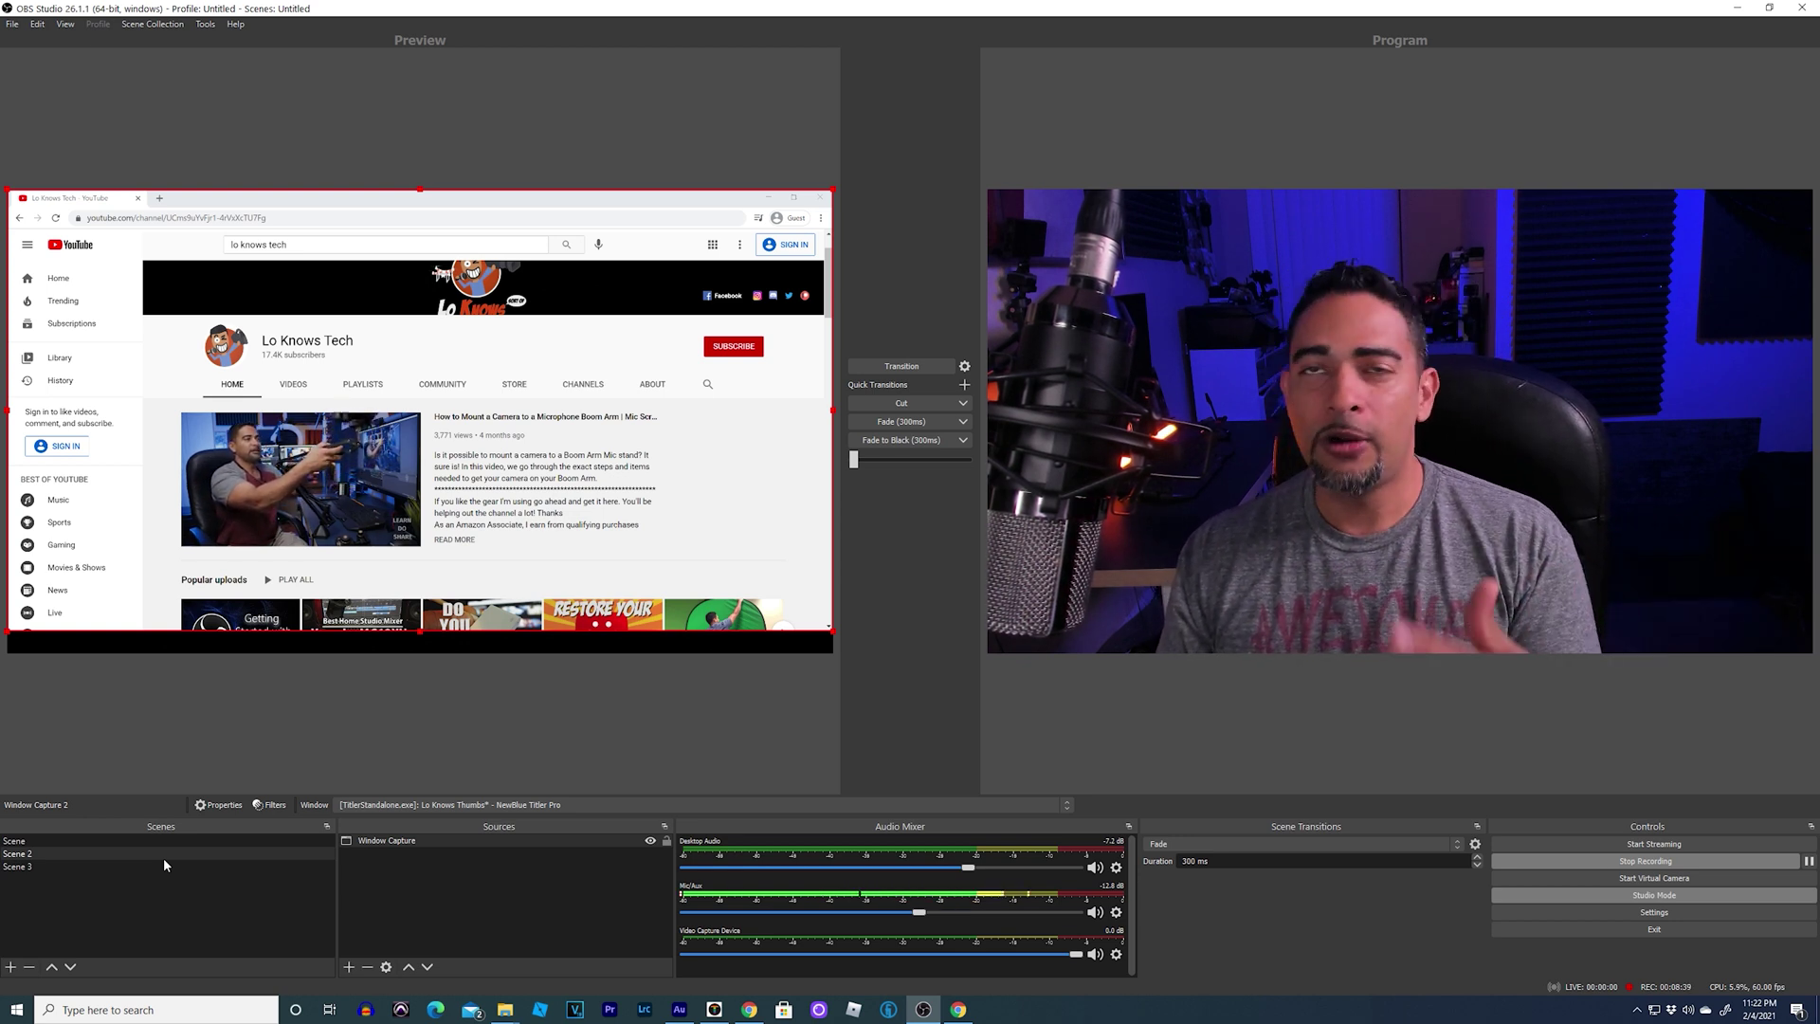
Load Scene 3 into the preview, and transition it to the program output and back to the webcam scene.
click(163, 857)
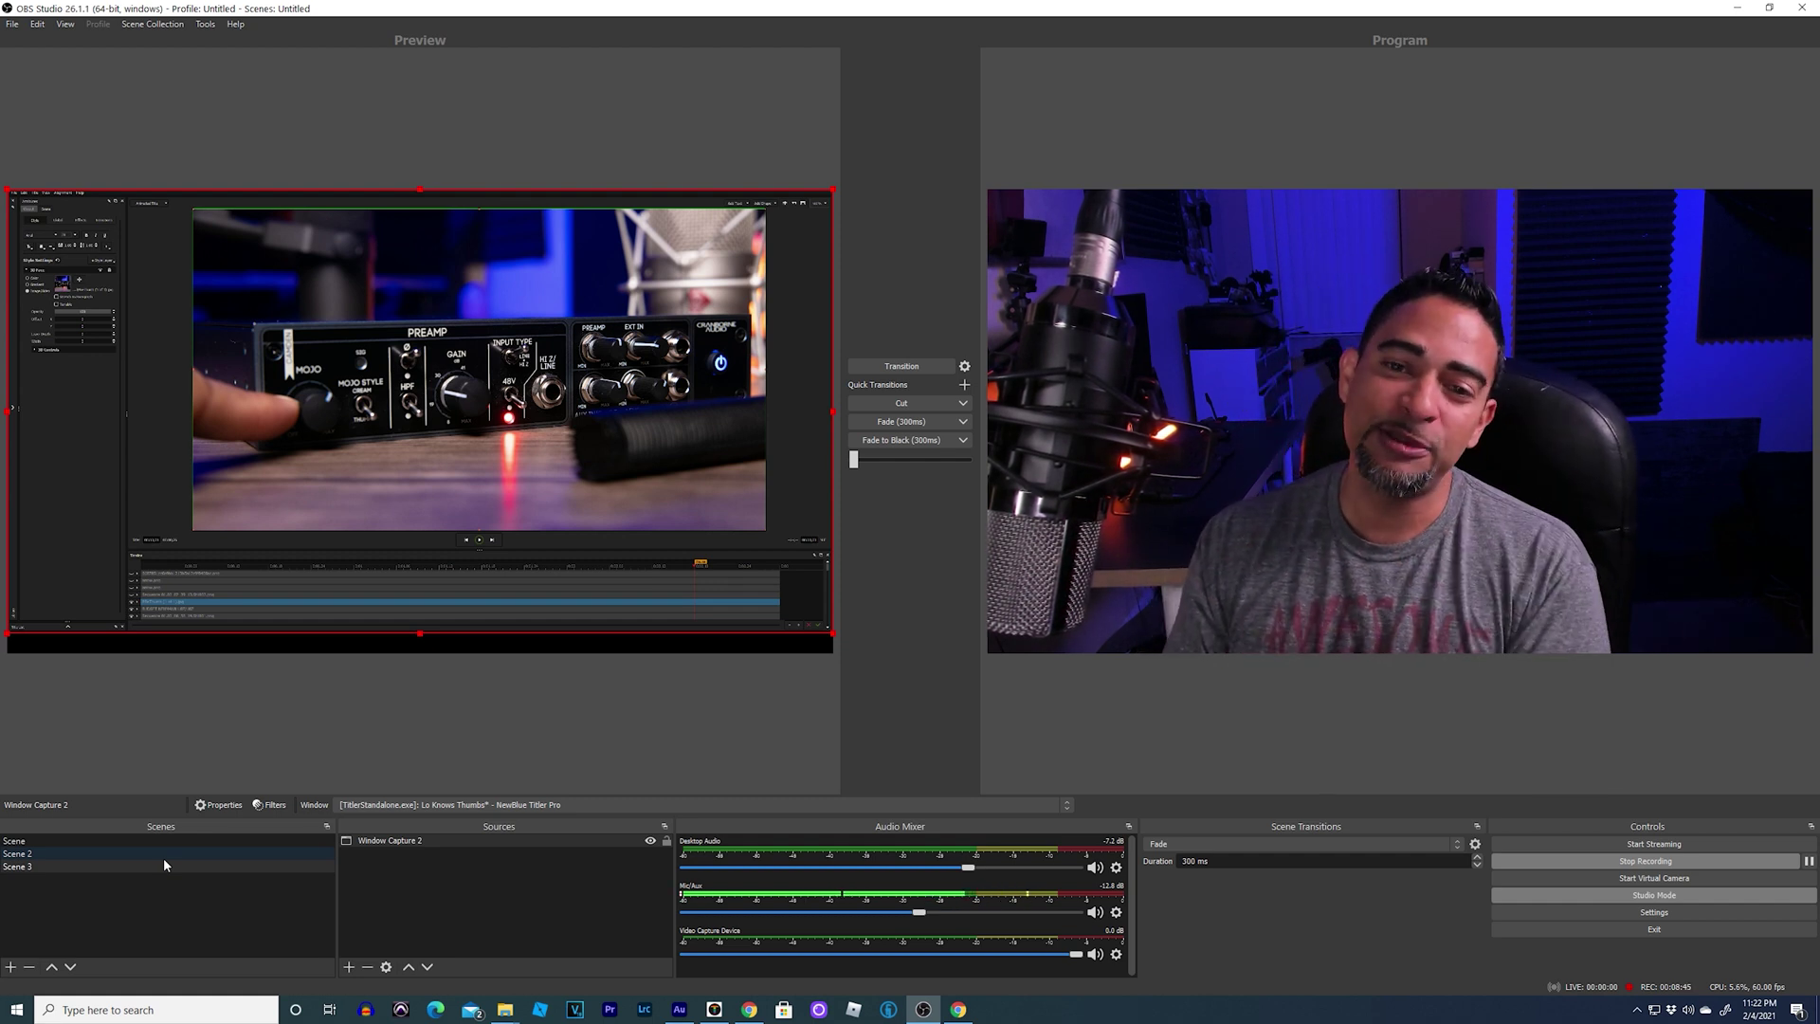
key(ctrl+t)
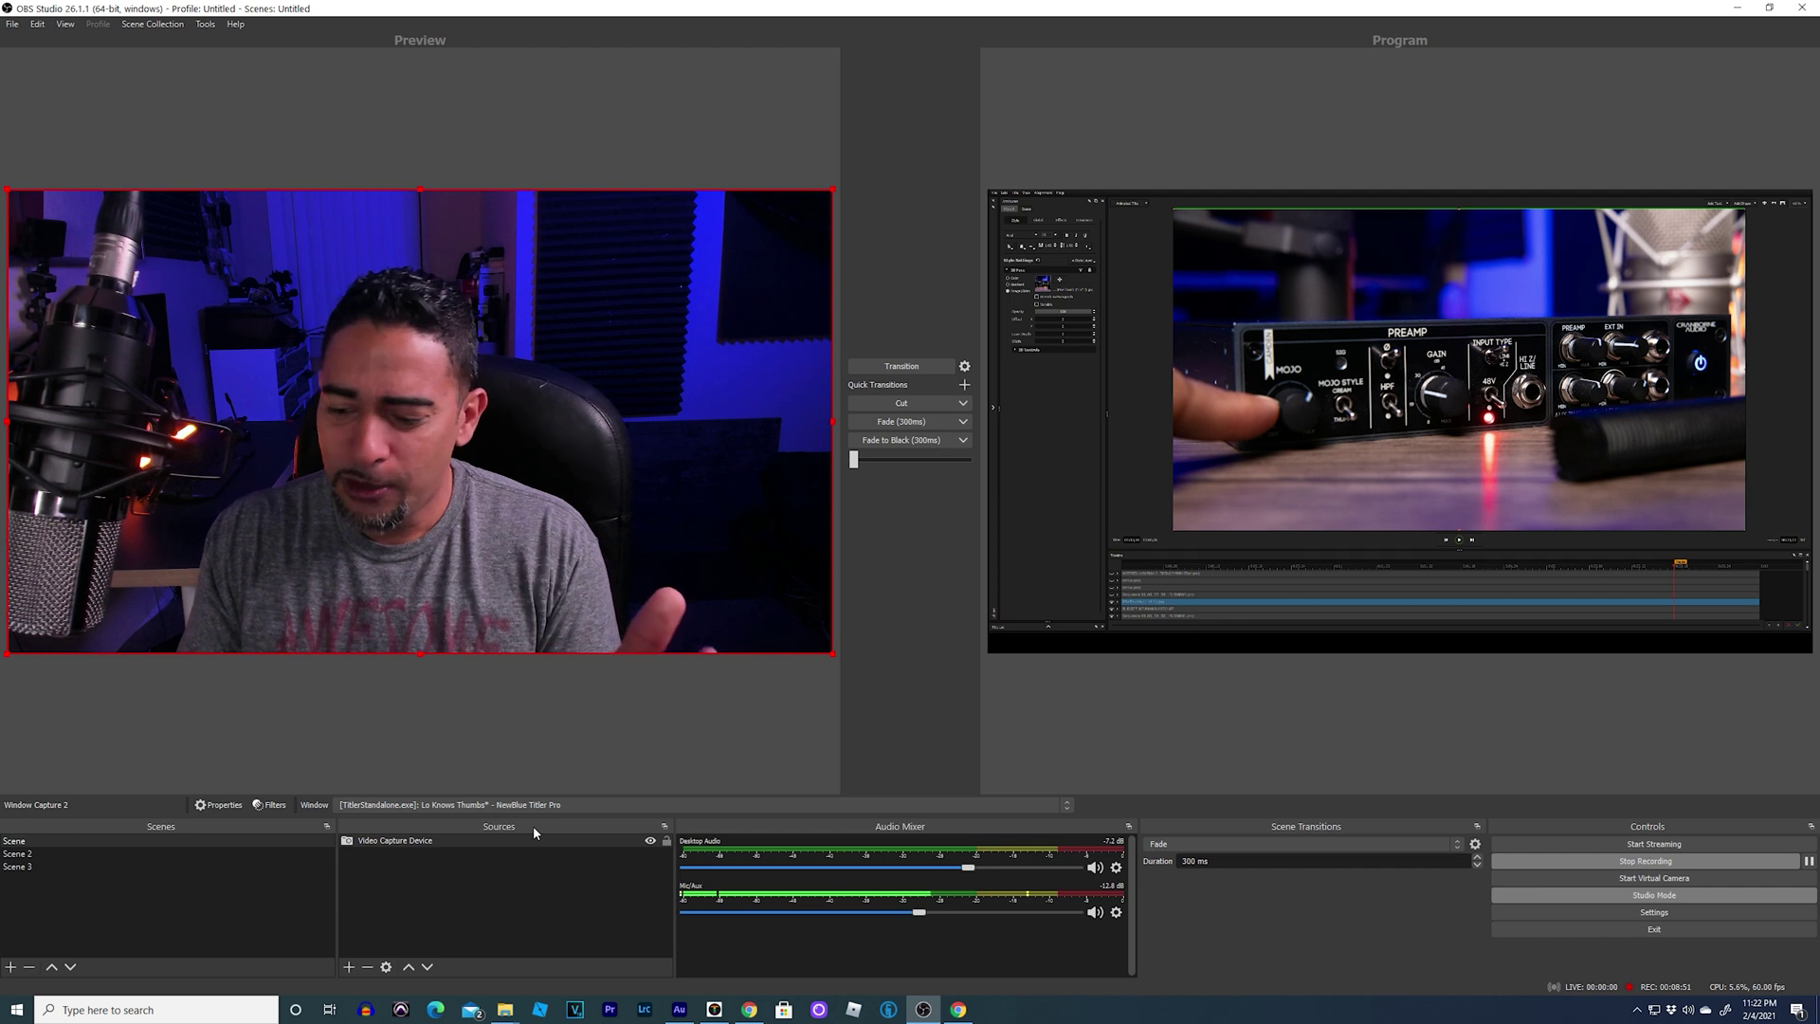
key(ctrl+t)
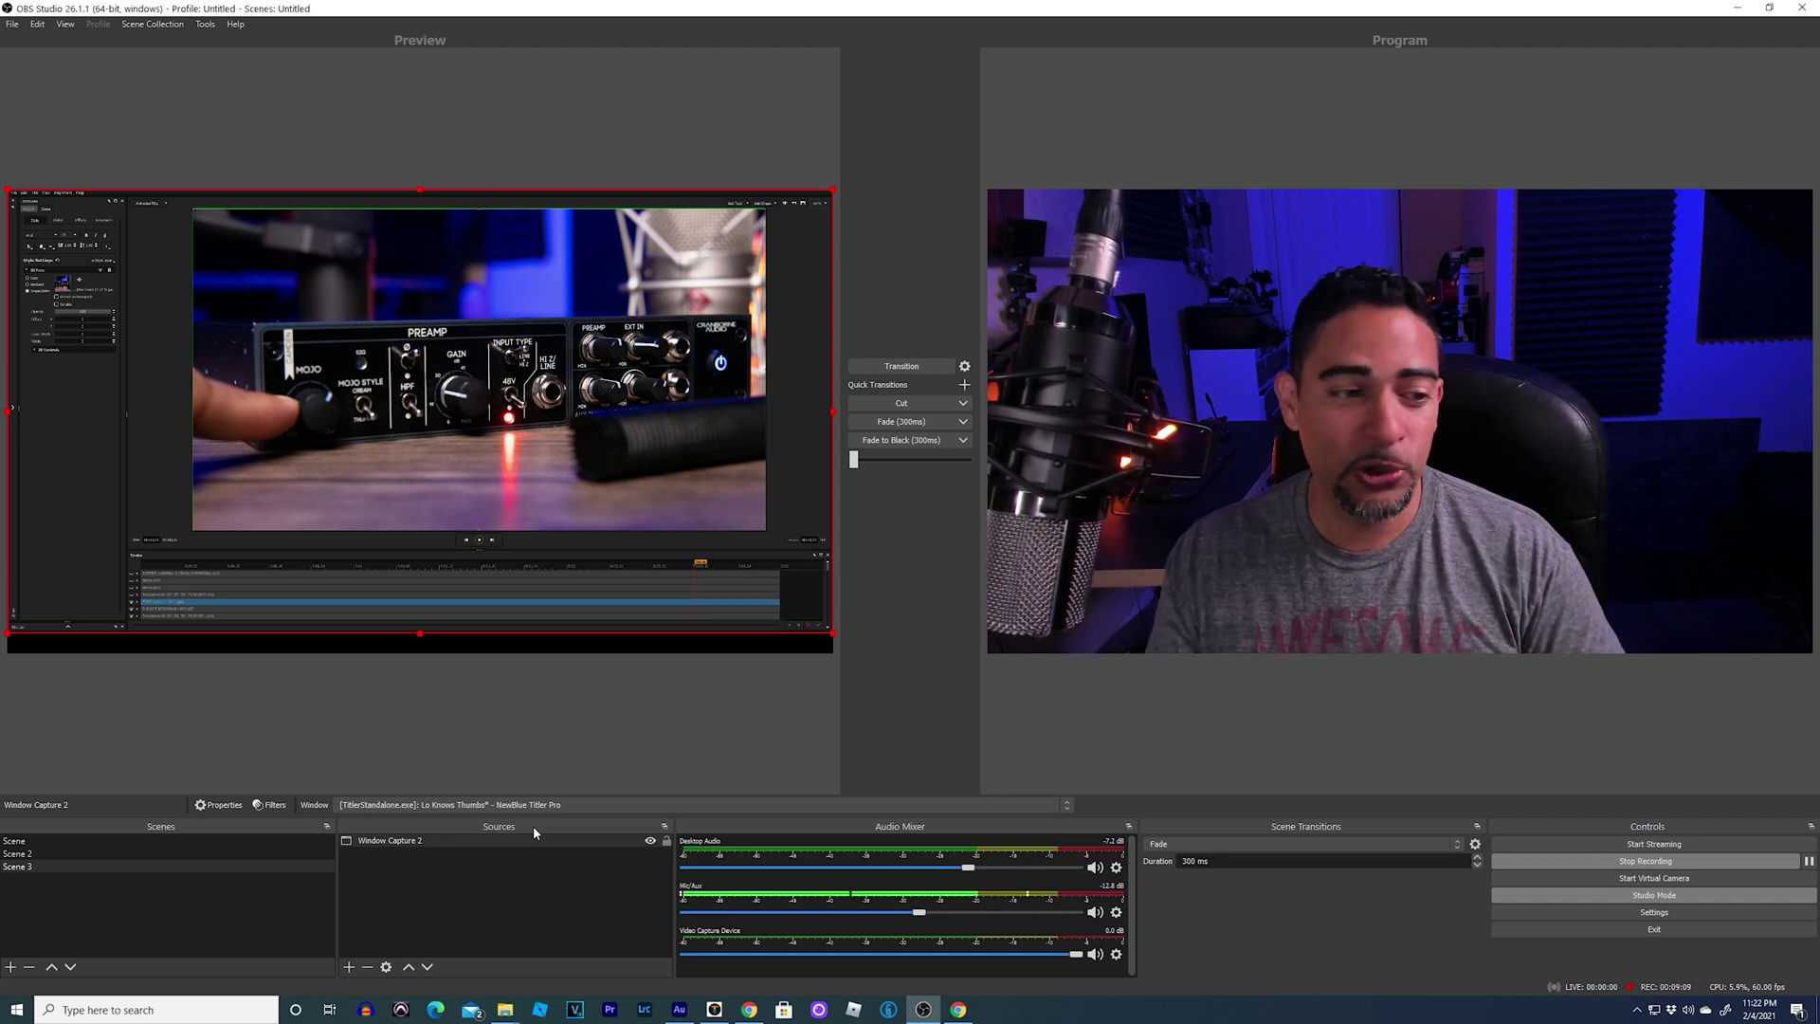
Load Scene 2 into the preview and start adding a Video Capture Device source to it.
click(30, 855)
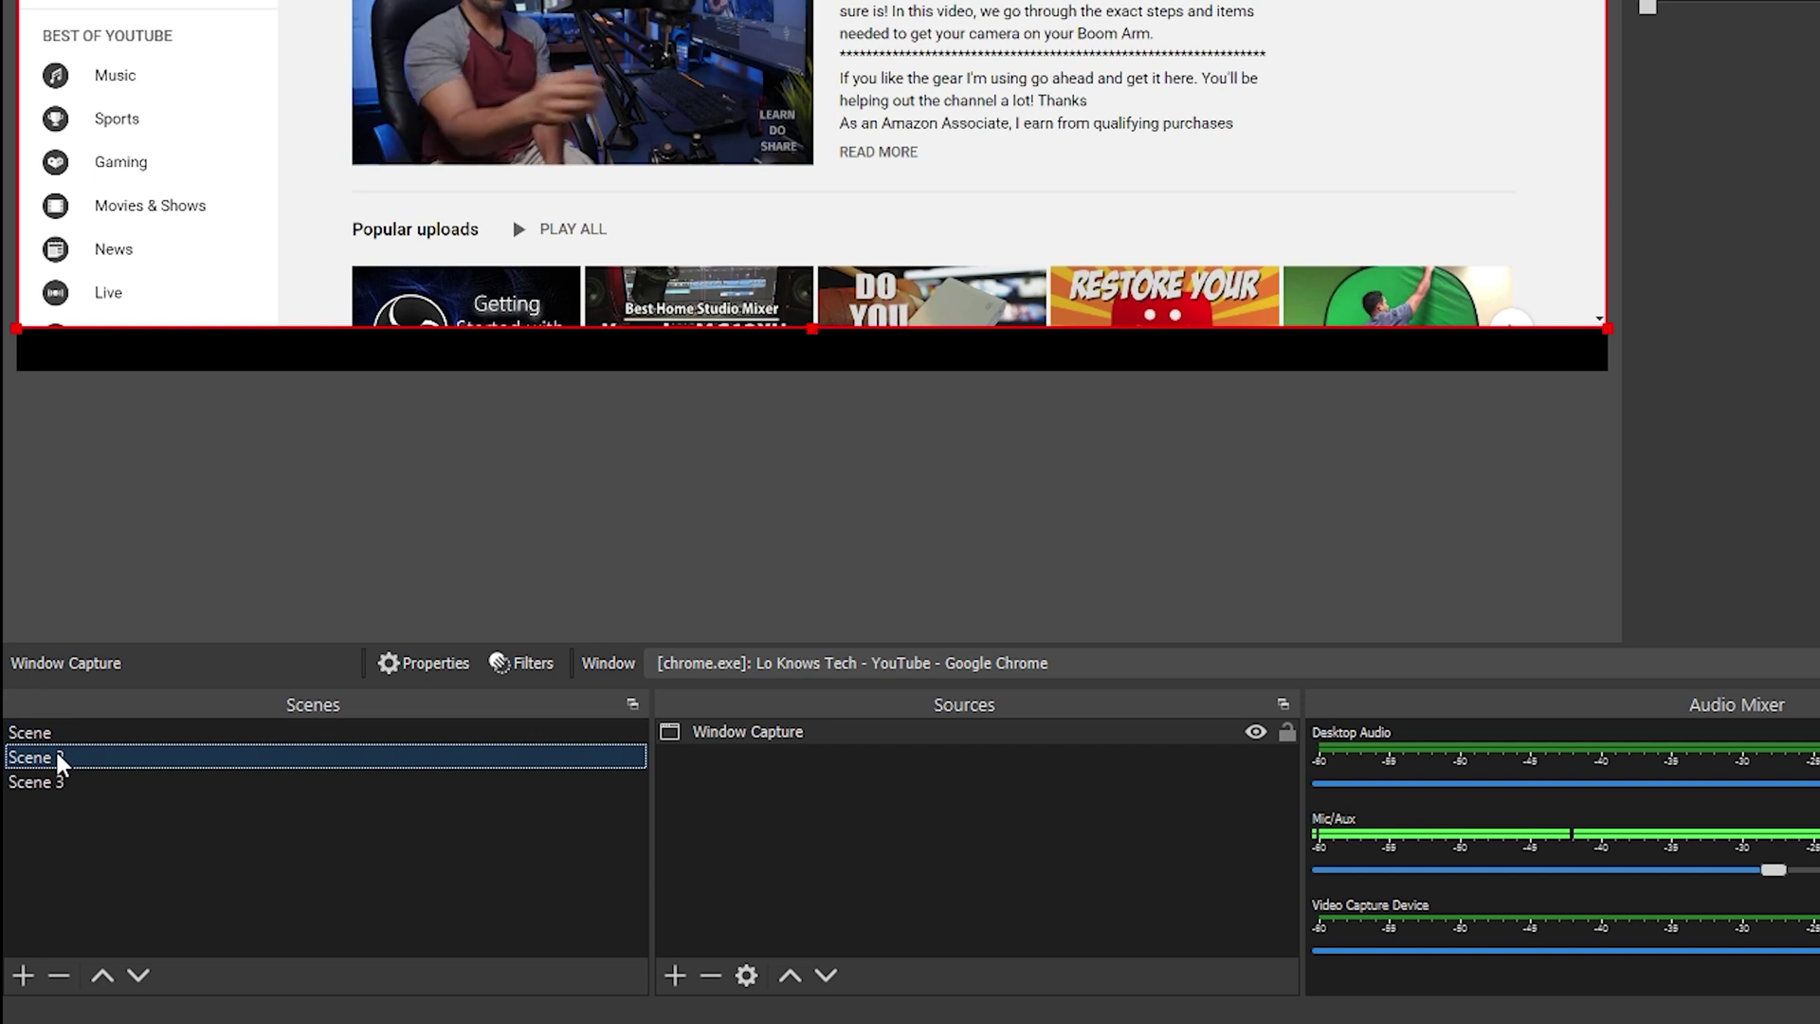
click(947, 782)
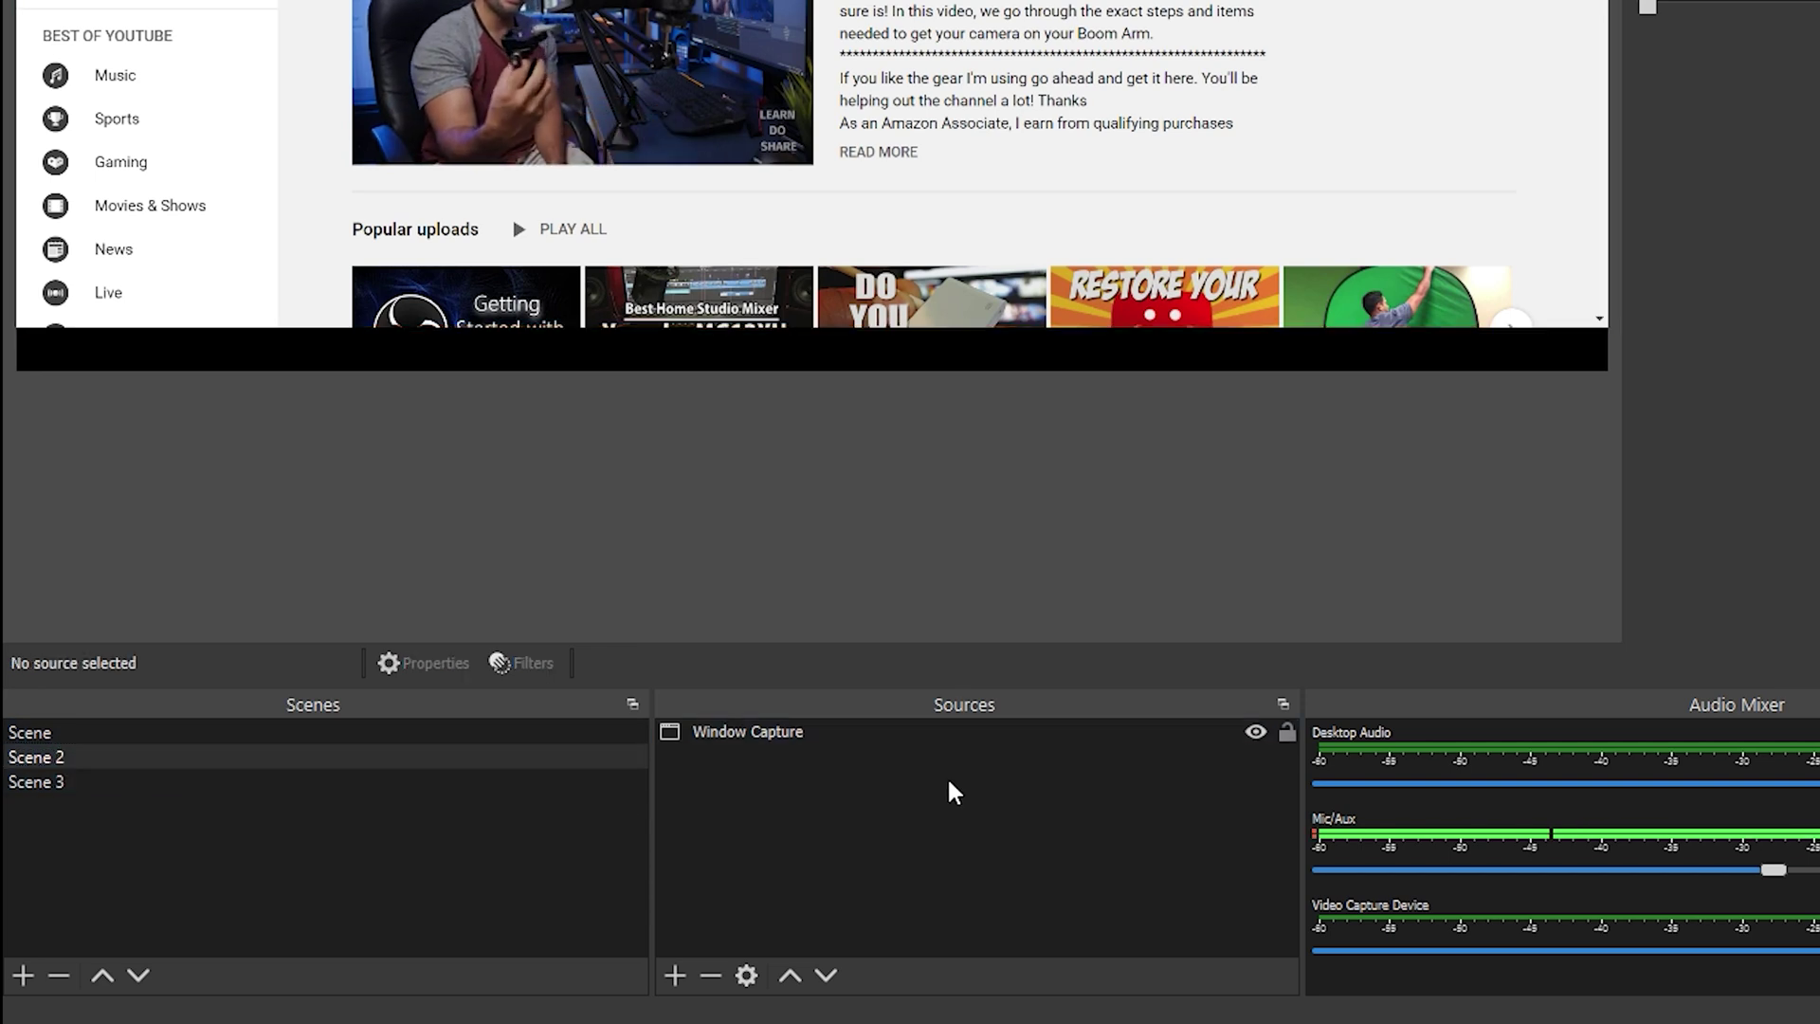
click(675, 973)
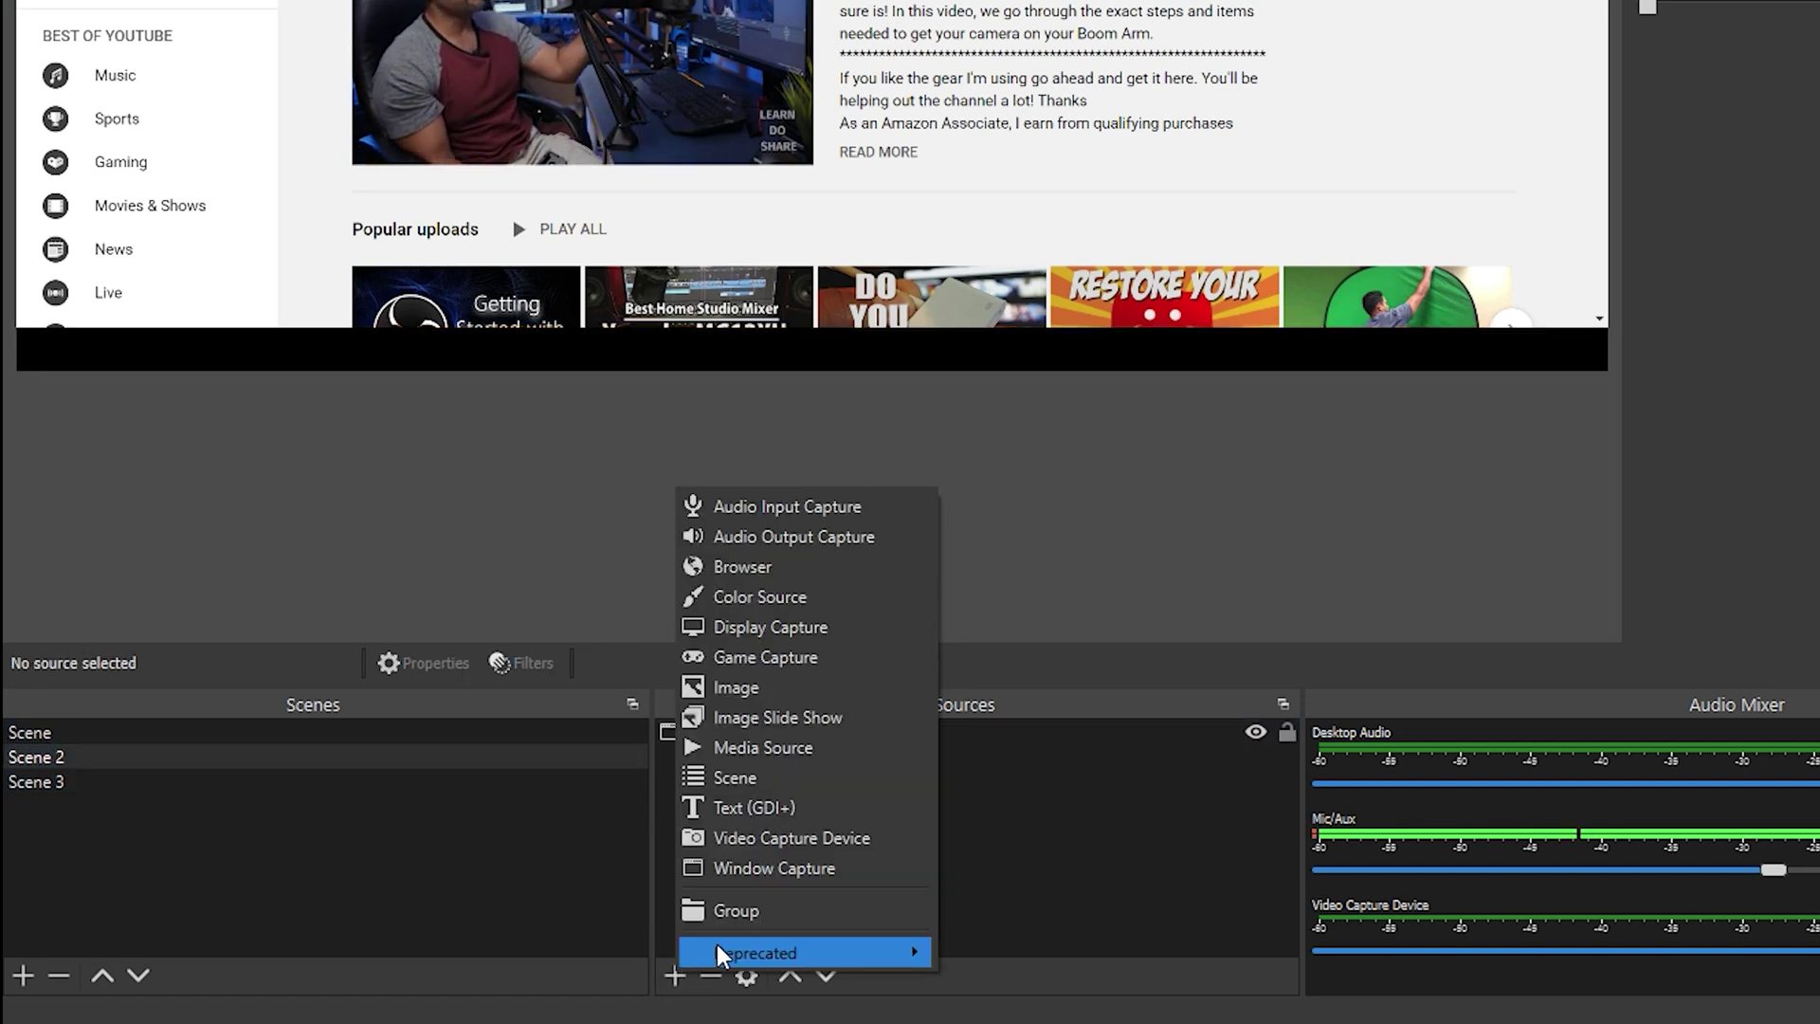
click(798, 836)
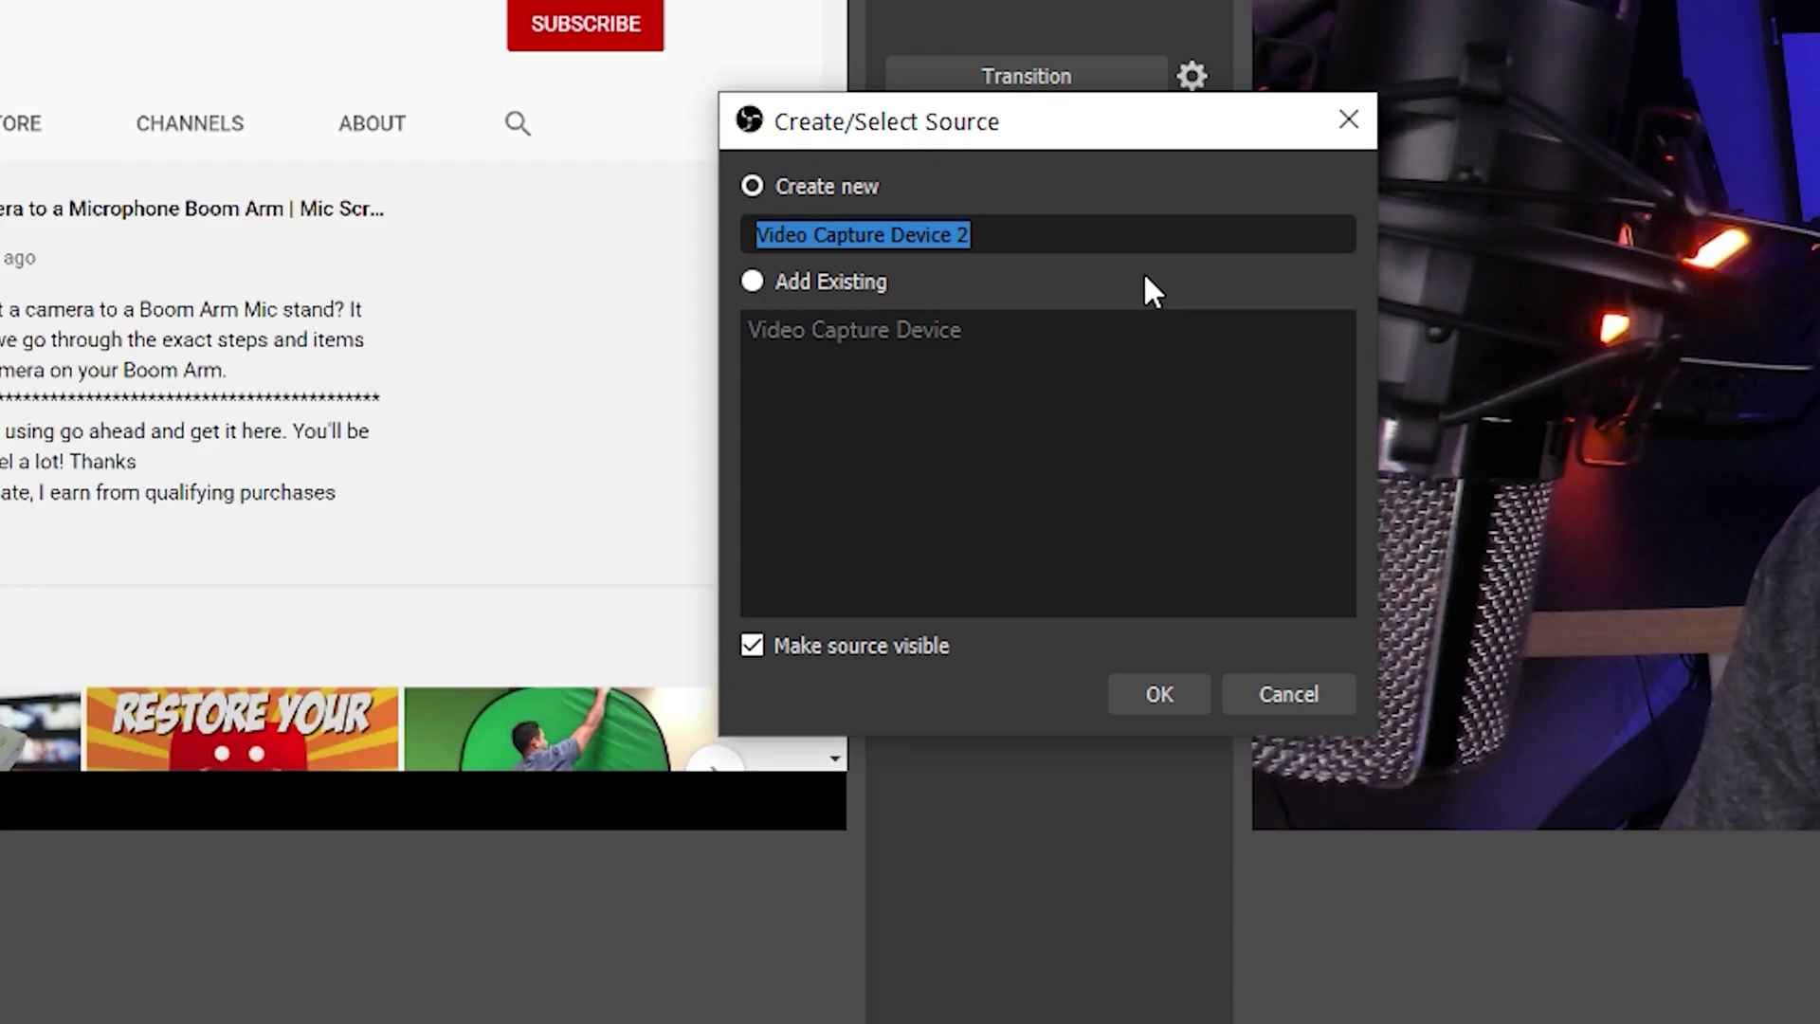